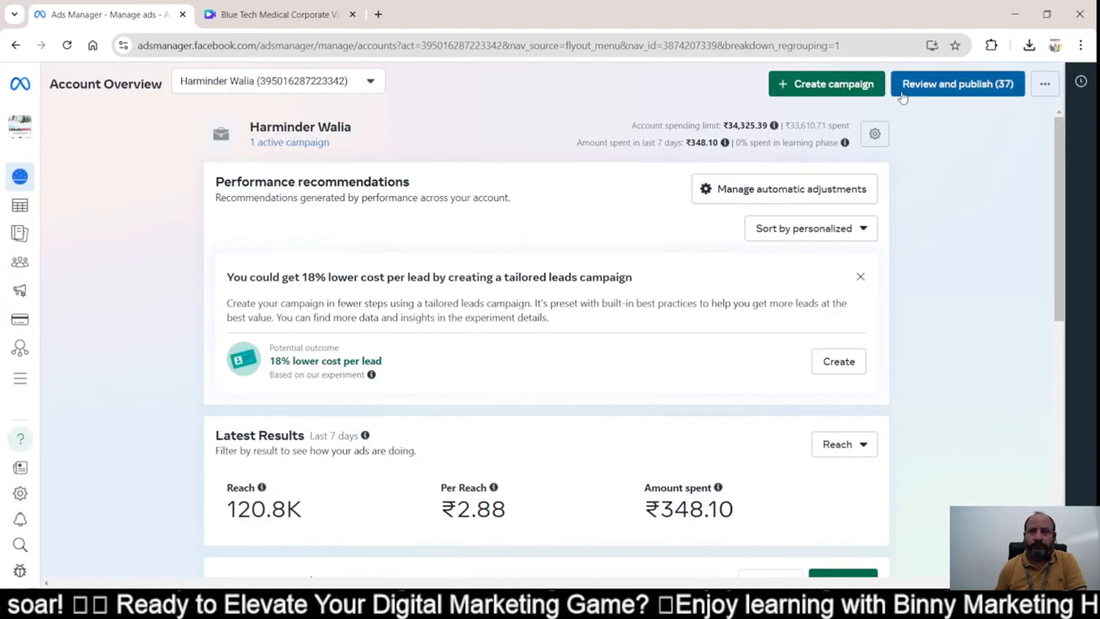
Start a new campaign with the Auction buying type and choose Leads as its objective.
{"action": "left_click", "coordinate": [858, 84]}
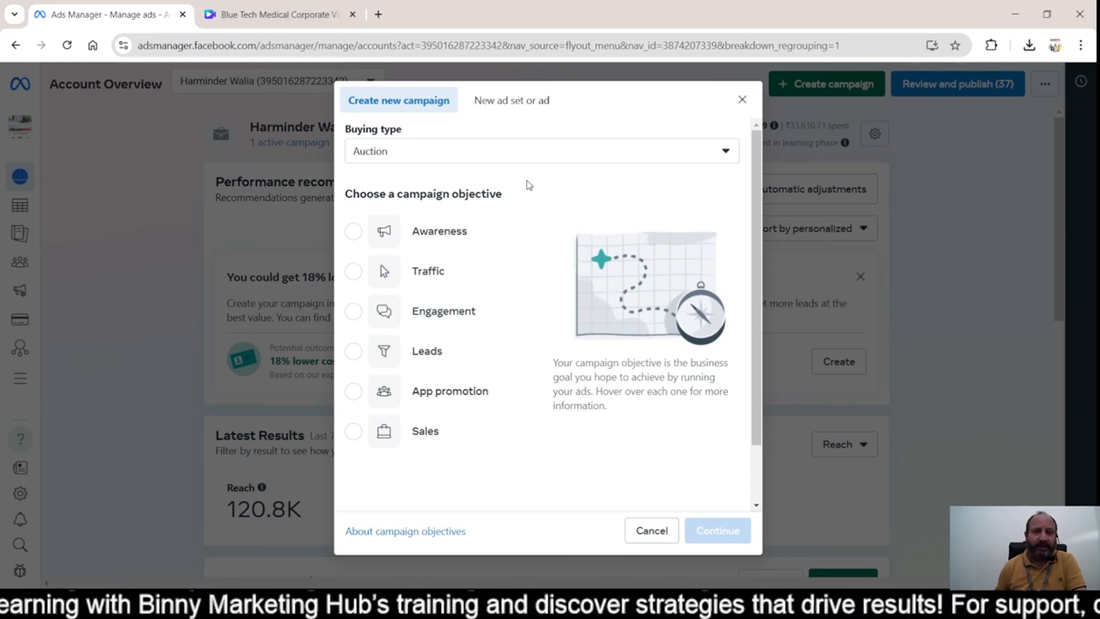
{"action": "left_click", "coordinate": [478, 161]}
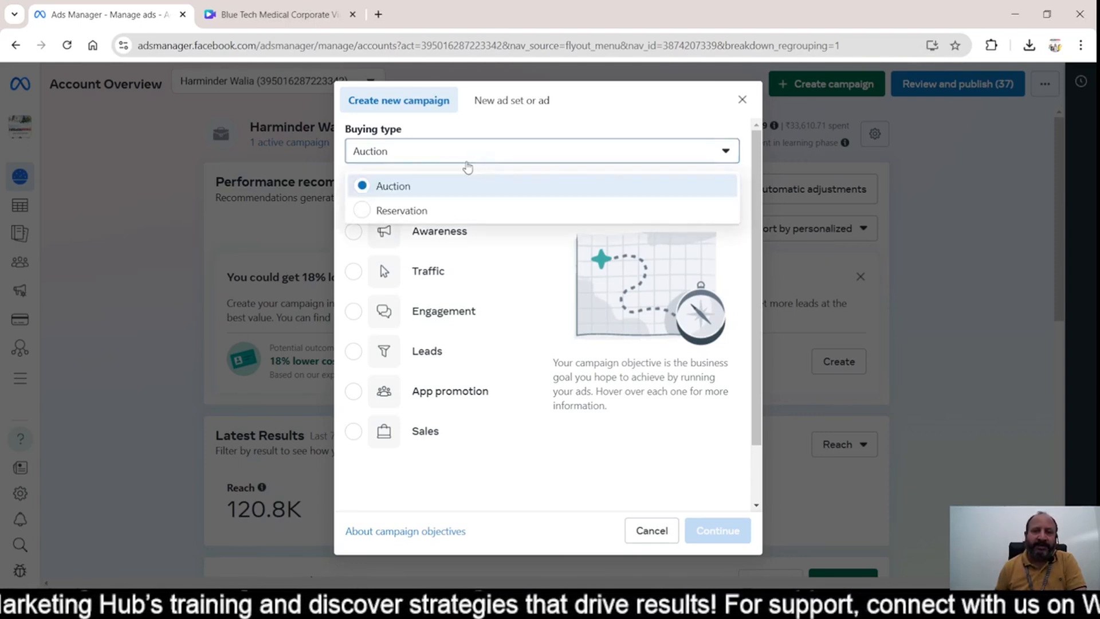
{"action": "left_click", "coordinate": [446, 193]}
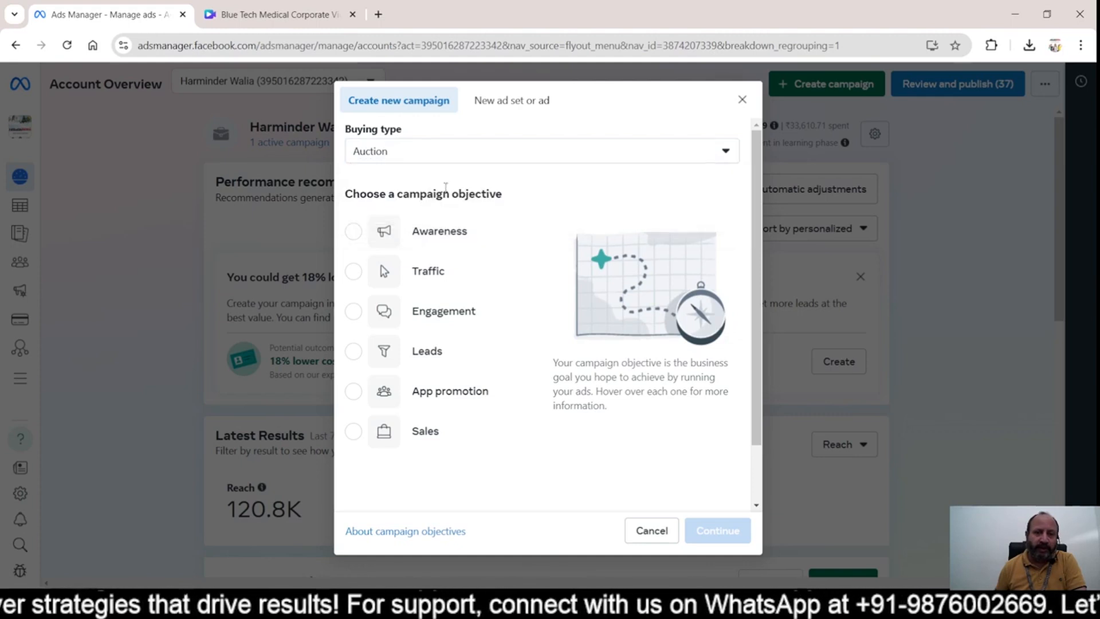
{"action": "mouse_move", "coordinate": [430, 348]}
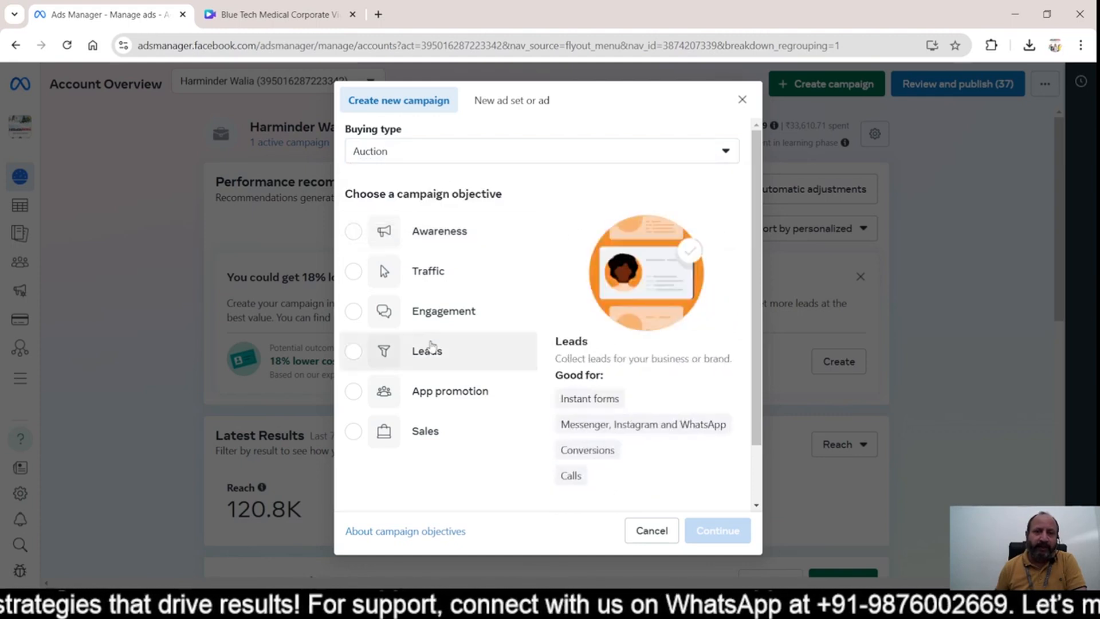
{"action": "left_click", "coordinate": [352, 353]}
{"action": "mouse_move", "coordinate": [567, 397]}
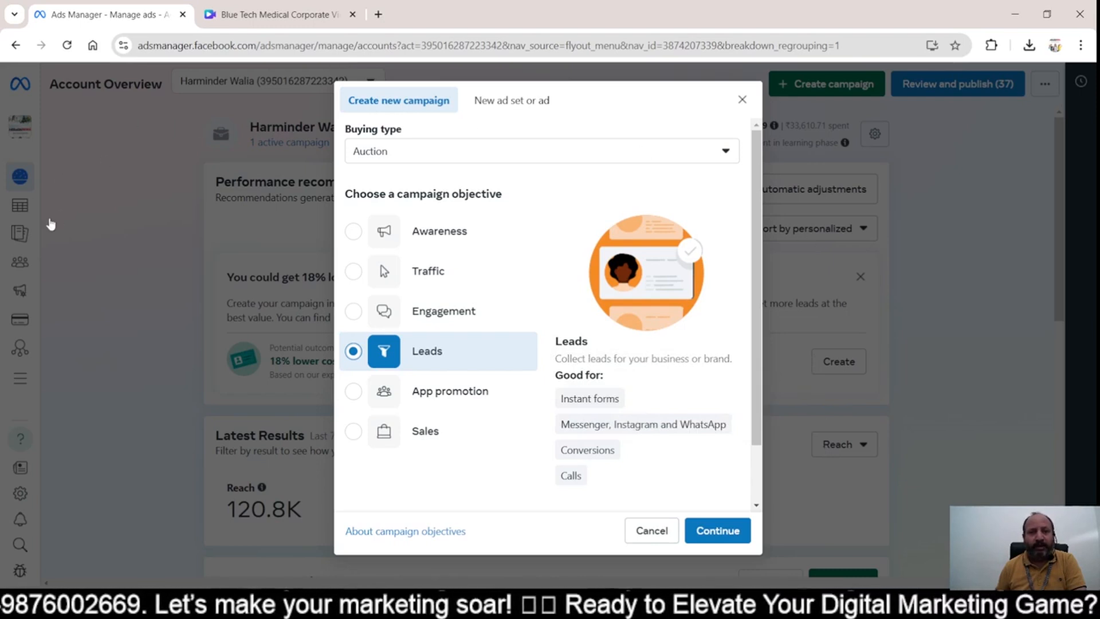
{"action": "left_click_drag", "start_coordinate": [631, 453], "coordinate": [674, 438]}
{"action": "left_click", "coordinate": [640, 481]}
{"action": "mouse_move", "coordinate": [640, 483]}
{"action": "left_mouse_down"}
{"action": "mouse_move", "coordinate": [691, 467]}
{"action": "mouse_move", "coordinate": [729, 409]}
{"action": "mouse_move", "coordinate": [678, 405]}
{"action": "mouse_move", "coordinate": [732, 385]}
{"action": "left_mouse_up"}
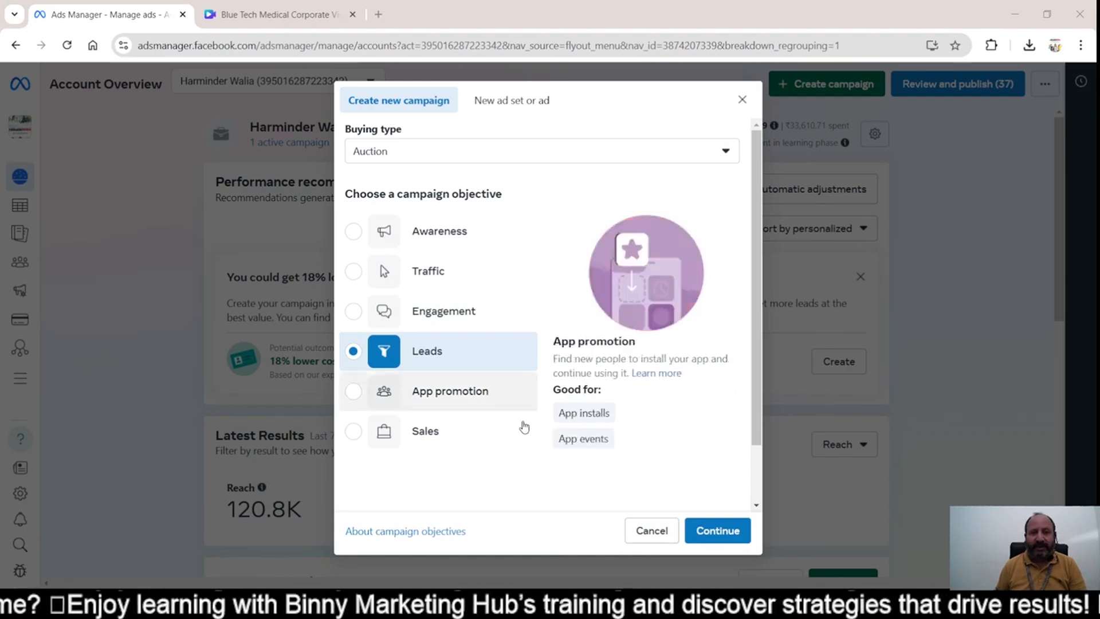
Continue with the Leads objective and choose the tailored leads campaign setup.
{"action": "left_click", "coordinate": [717, 531]}
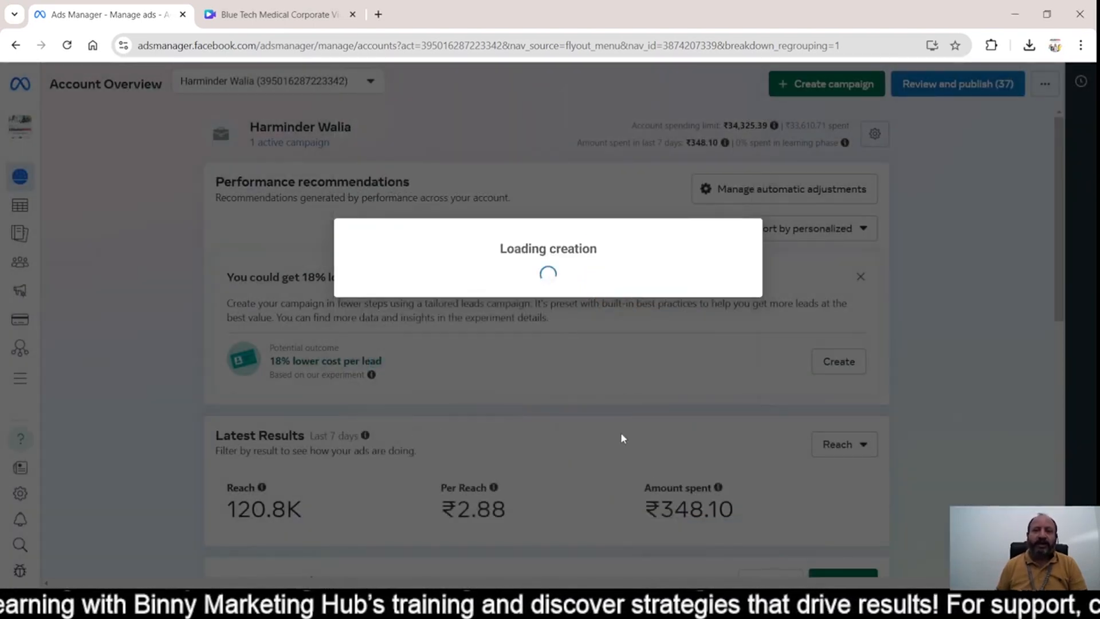
{"action": "left_click", "coordinate": [457, 272]}
{"action": "left_click", "coordinate": [724, 427]}
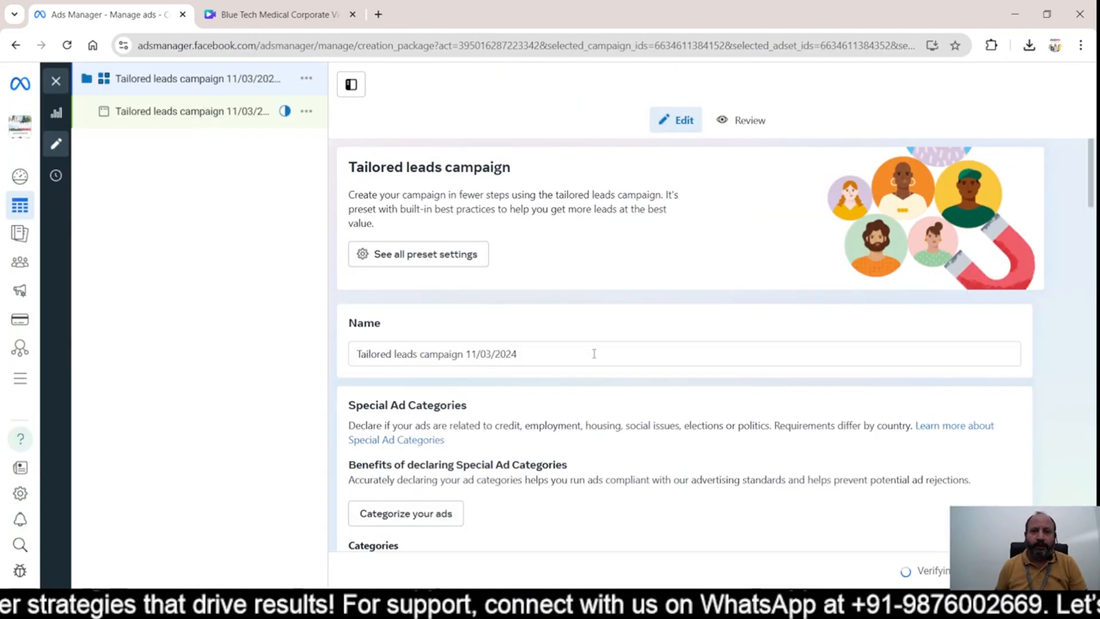
Rename the campaign as short course SE.
{"action": "left_click_drag", "start_coordinate": [593, 353], "coordinate": [300, 356]}
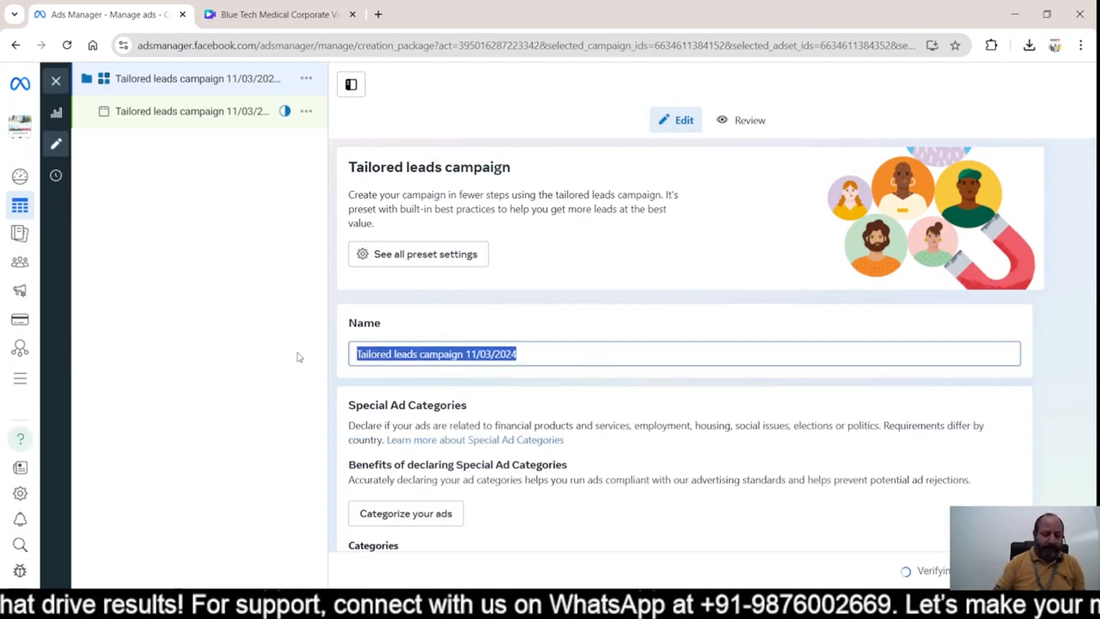
{"action": "type", "text": "s"}
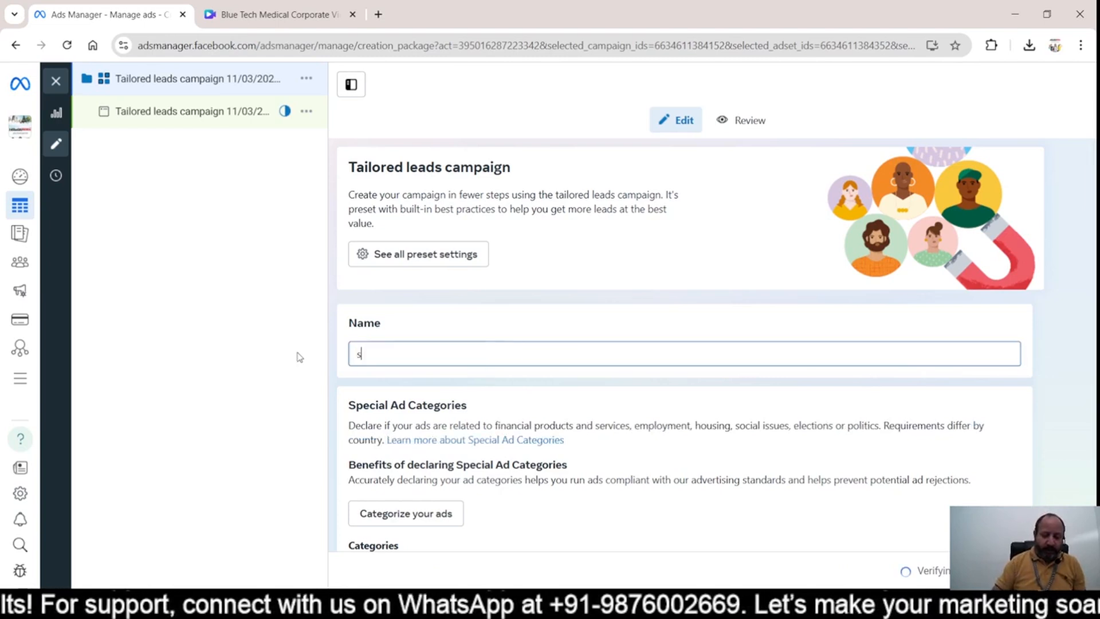
{"action": "type", "text": "hort course SE"}
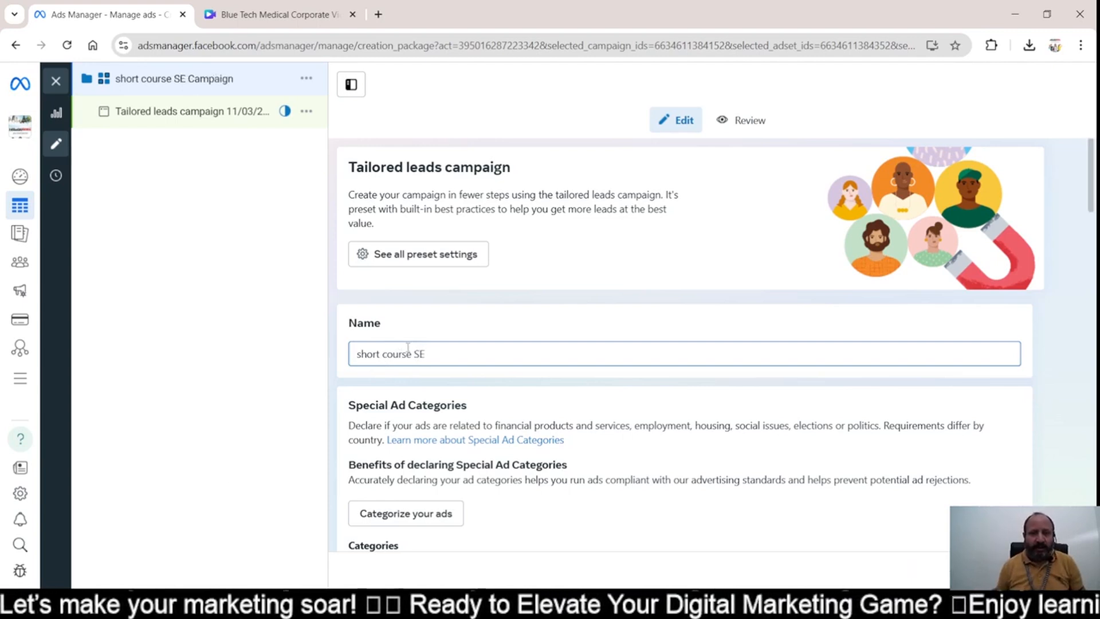
{"action": "left_click_drag", "start_coordinate": [412, 353], "coordinate": [346, 354]}
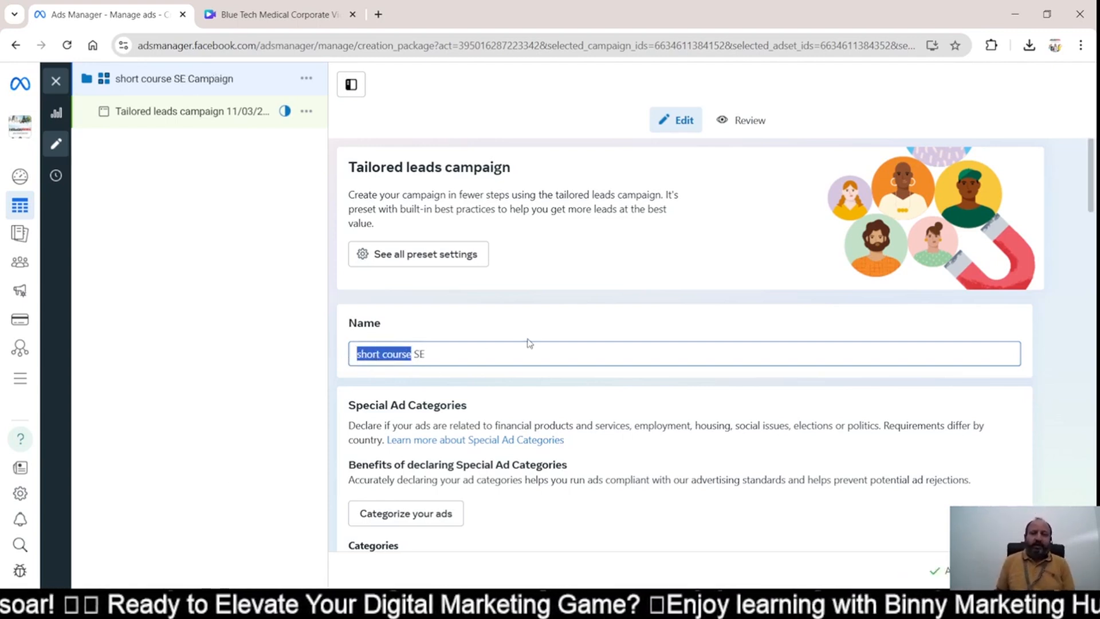
Choose Binny Ielts as the Facebook Page for the instant forms campaign.
{"action": "scroll", "coordinate": [690, 469], "scroll_direction": "down", "scroll_amount": 4}
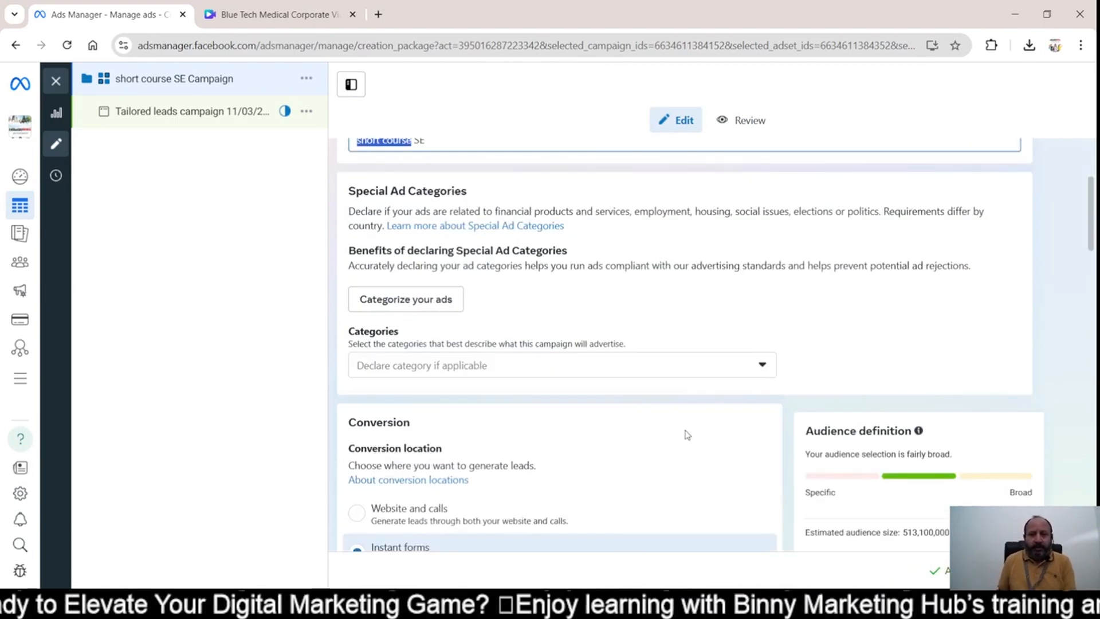
{"action": "scroll", "coordinate": [688, 435], "scroll_direction": "down", "scroll_amount": 1}
{"action": "scroll", "coordinate": [622, 396], "scroll_direction": "down", "scroll_amount": 1}
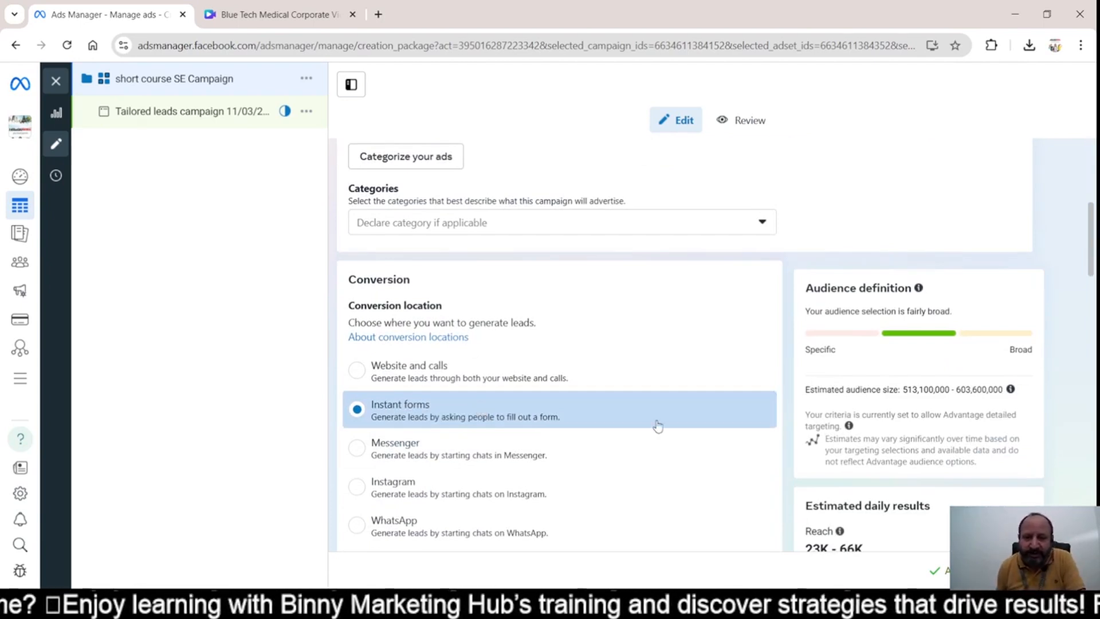
{"action": "scroll", "coordinate": [573, 372], "scroll_direction": "down", "scroll_amount": 2}
{"action": "scroll", "coordinate": [568, 312], "scroll_direction": "down", "scroll_amount": 2}
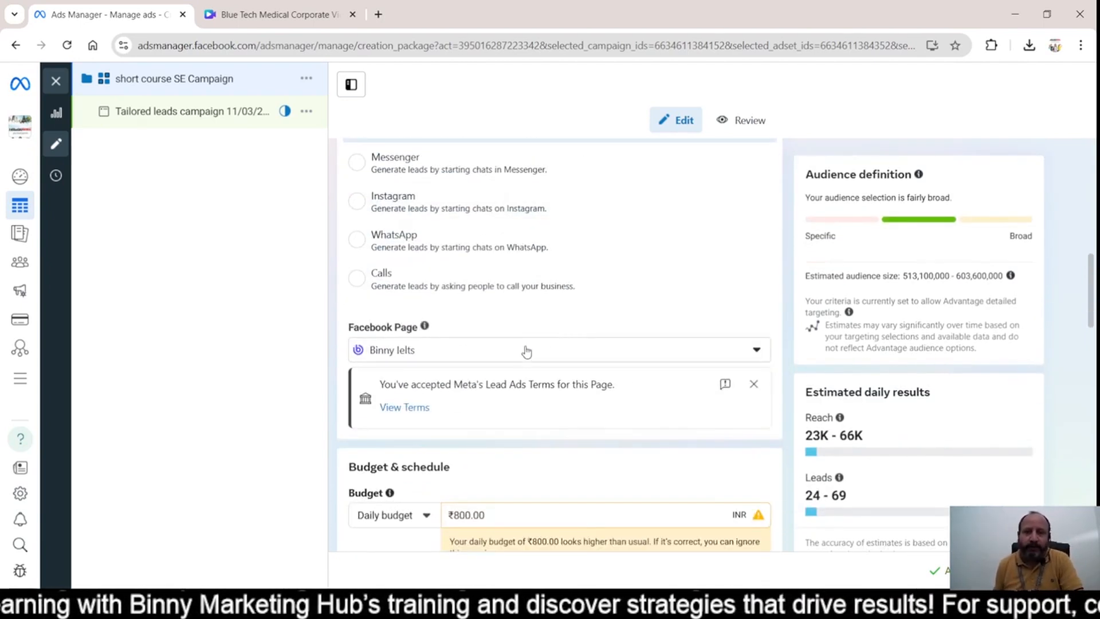
{"action": "left_click", "coordinate": [576, 358]}
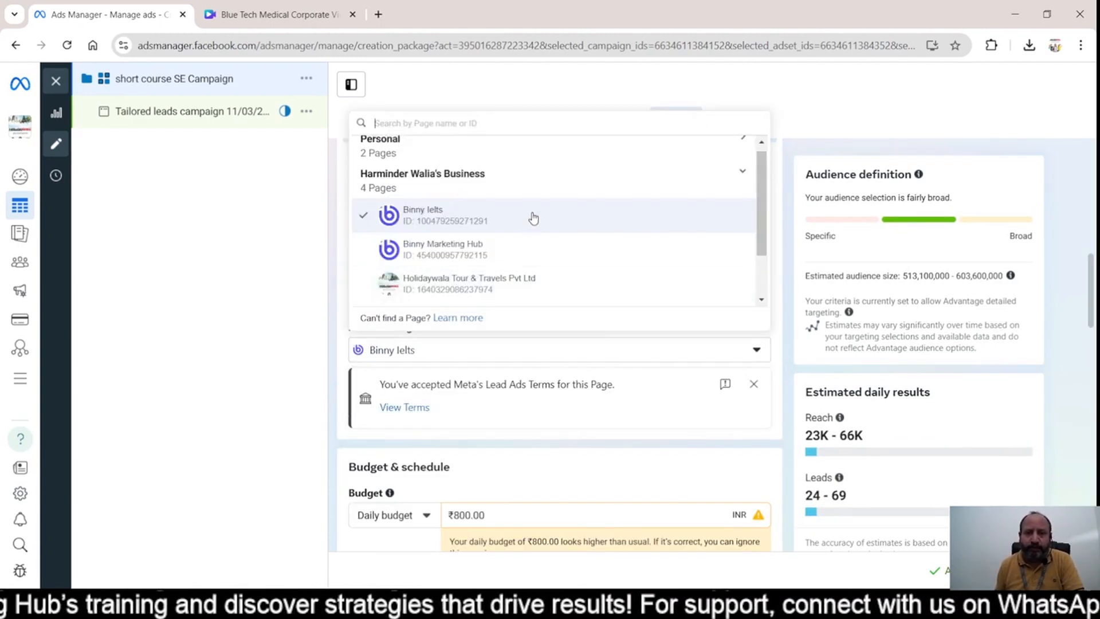
{"action": "left_click", "coordinate": [533, 218]}
Set the campaign's daily budget to ₹5,000.
{"action": "scroll", "coordinate": [596, 229], "scroll_direction": "up", "scroll_amount": 5}
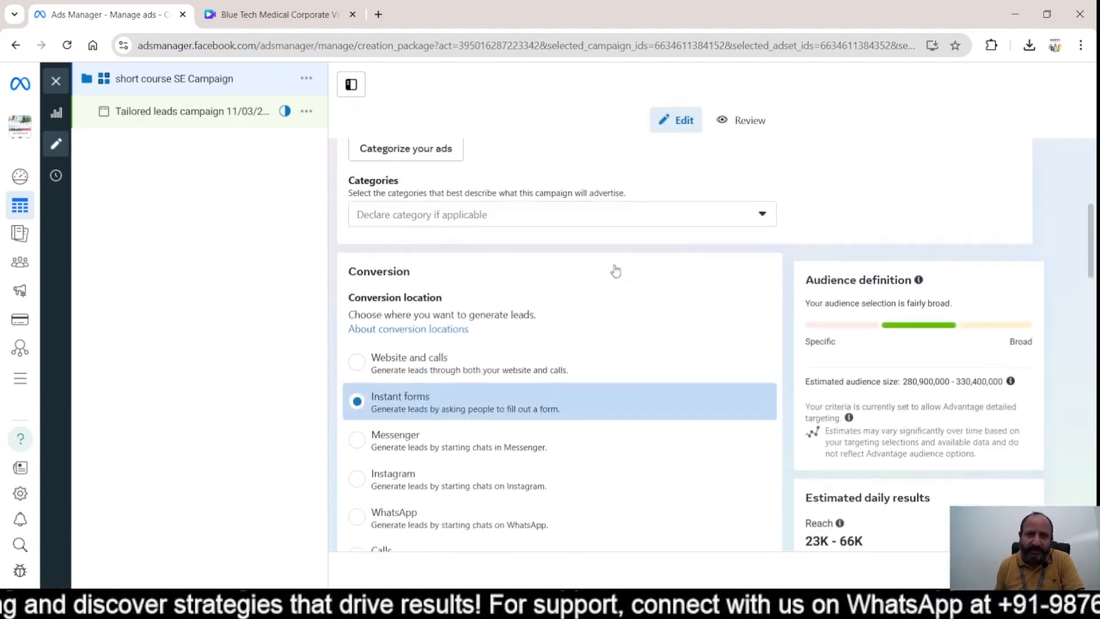
{"action": "scroll", "coordinate": [550, 320], "scroll_direction": "down", "scroll_amount": 6}
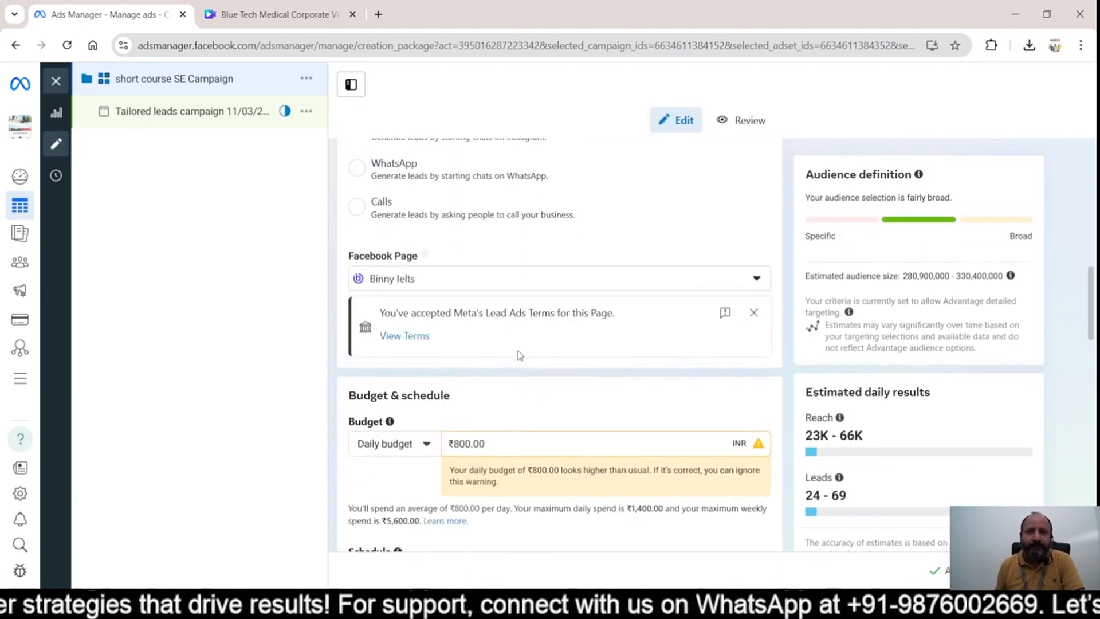
{"action": "scroll", "coordinate": [603, 366], "scroll_direction": "up", "scroll_amount": 1}
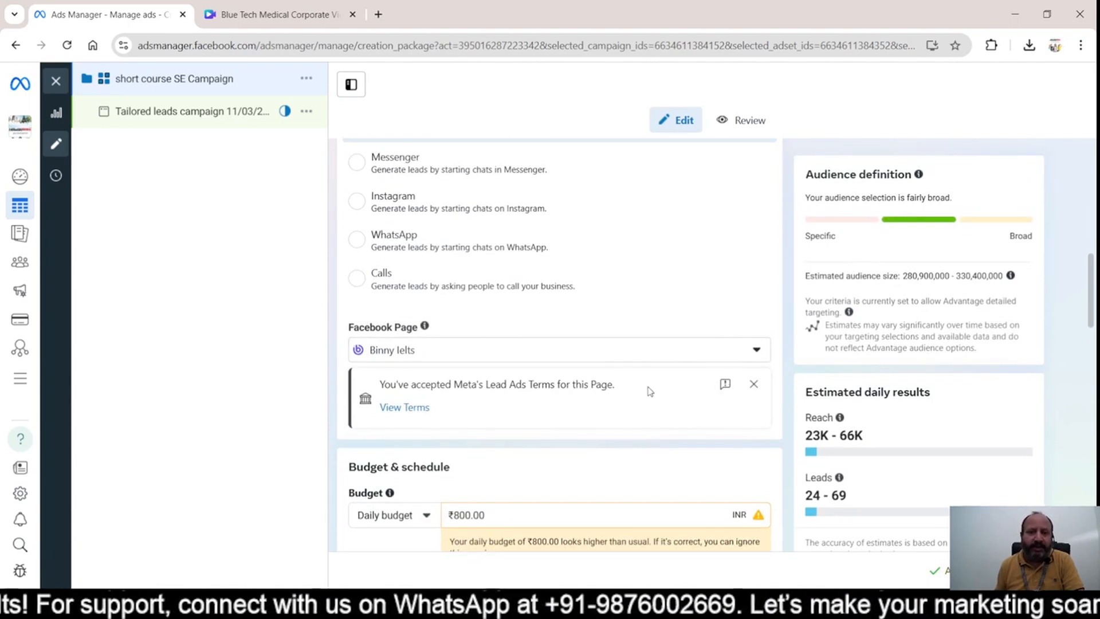
{"action": "scroll", "coordinate": [626, 424], "scroll_direction": "up", "scroll_amount": 2}
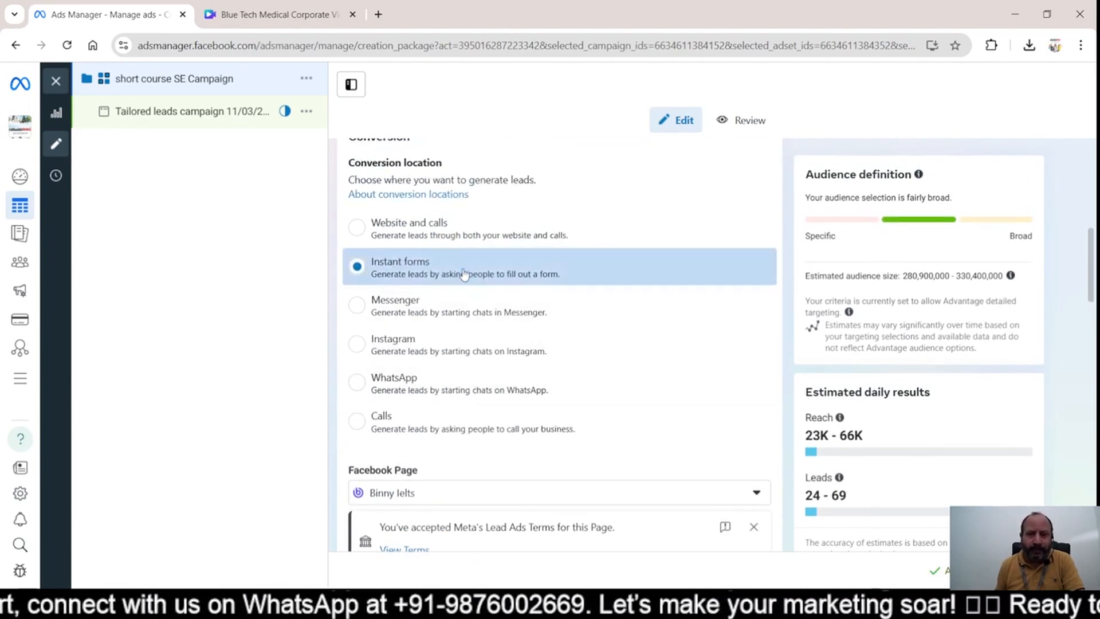
{"action": "scroll", "coordinate": [586, 411], "scroll_direction": "down", "scroll_amount": 4}
{"action": "scroll", "coordinate": [623, 398], "scroll_direction": "down", "scroll_amount": 1}
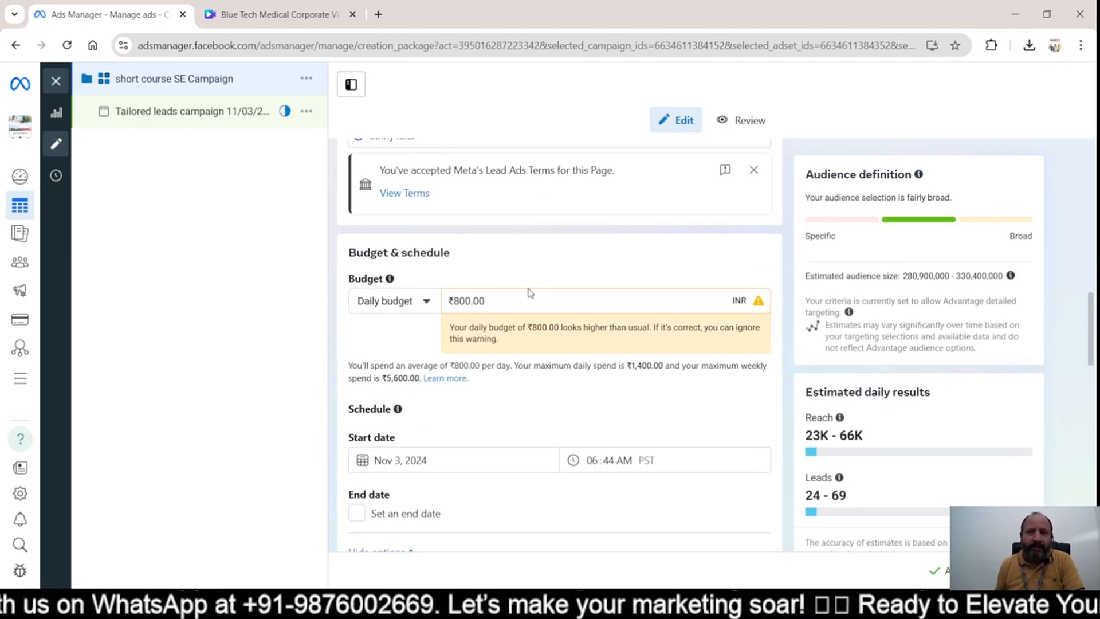
{"action": "double_click", "coordinate": [493, 304]}
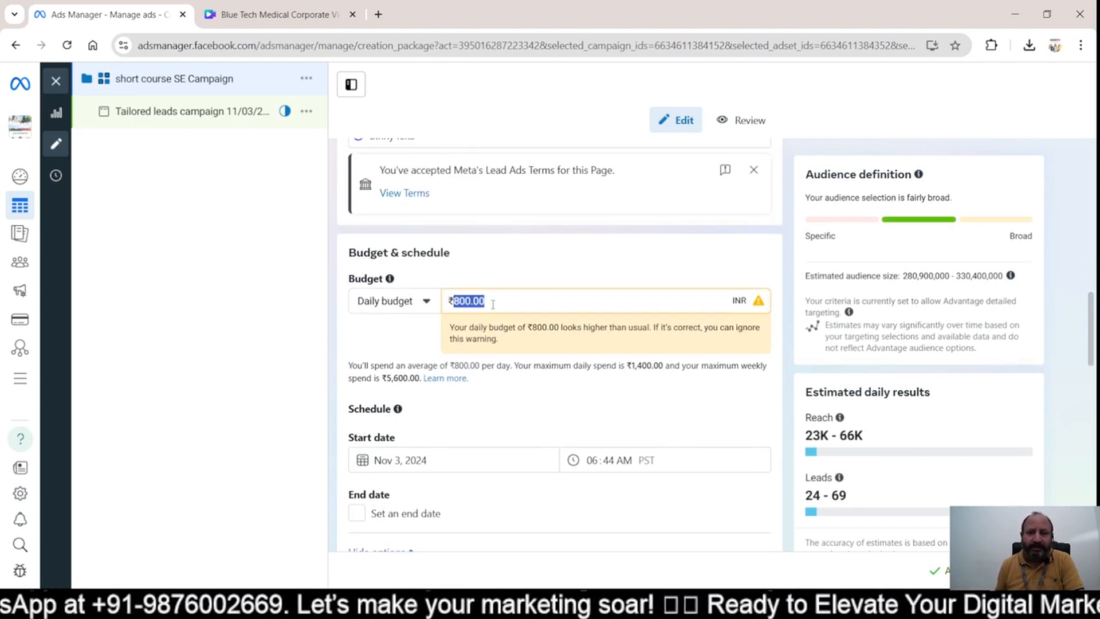
{"action": "type", "text": "1"}
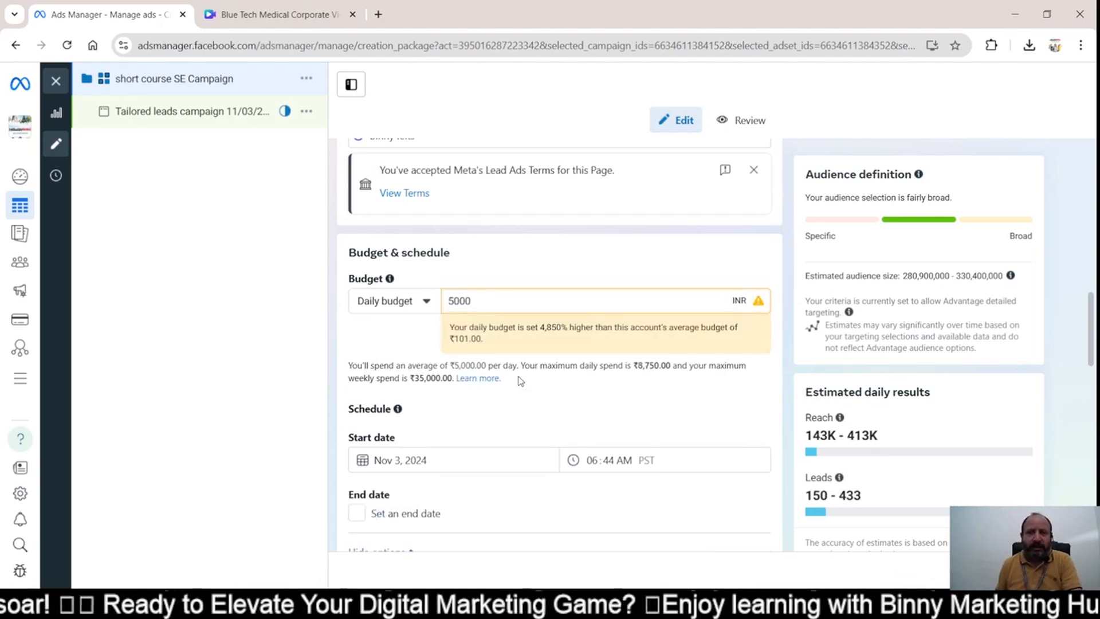
Enable an end date for the campaign schedule and set it to Nov 13, 2024.
{"action": "left_click", "coordinate": [357, 513]}
{"action": "scroll", "coordinate": [467, 461], "scroll_direction": "down", "scroll_amount": 4}
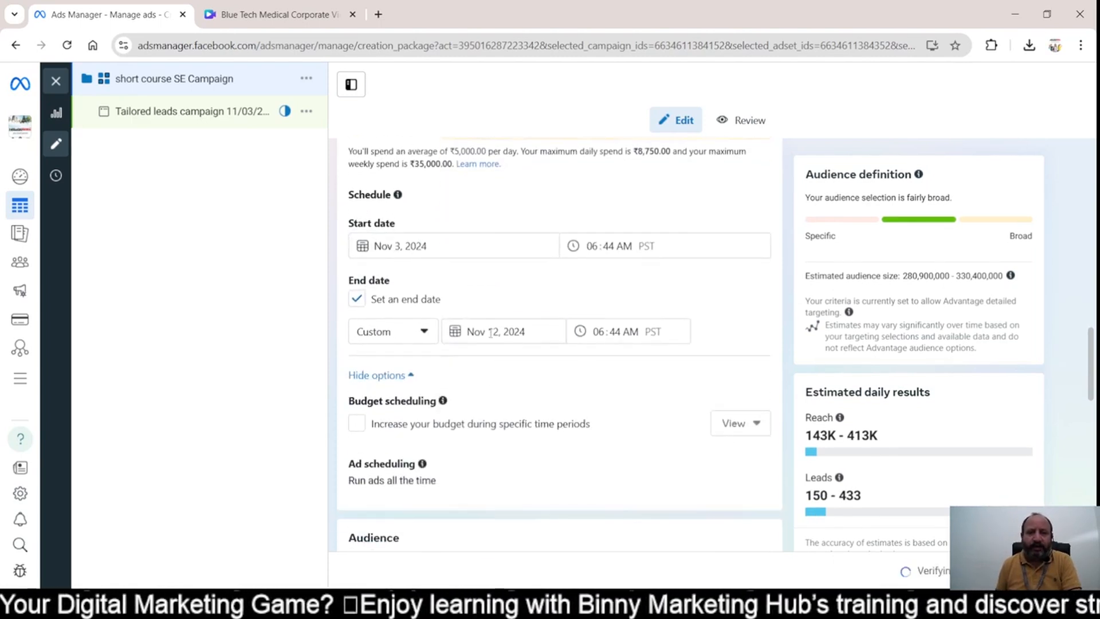
{"action": "left_click", "coordinate": [491, 333]}
{"action": "left_click", "coordinate": [530, 448]}
{"action": "left_click", "coordinate": [759, 317]}
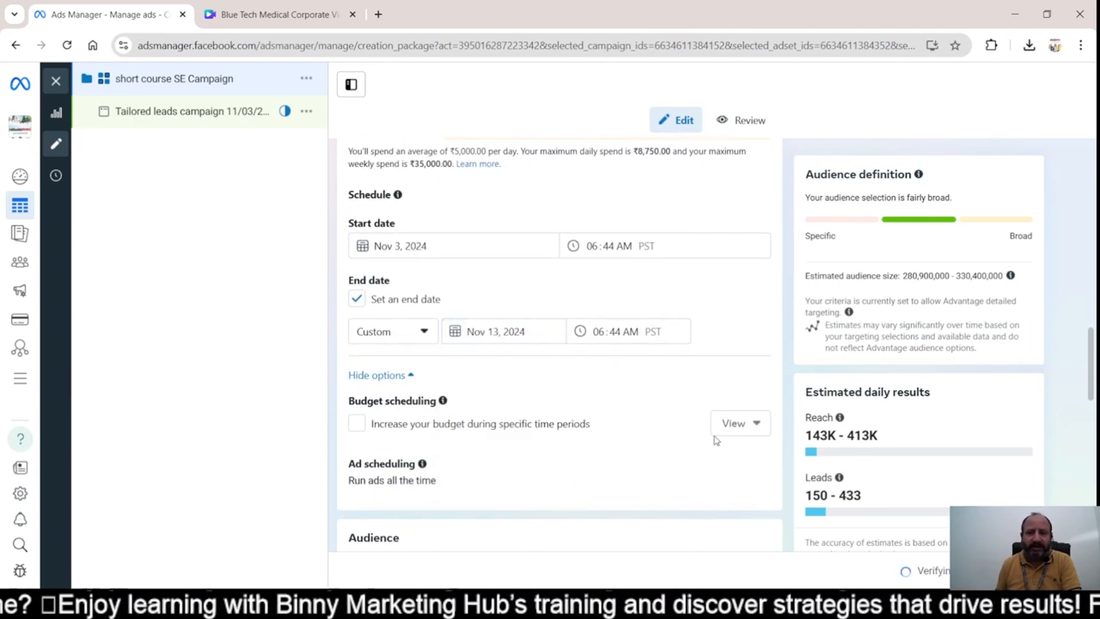
Remove India from the audience's targeted locations.
{"action": "scroll", "coordinate": [655, 293], "scroll_direction": "up", "scroll_amount": 3}
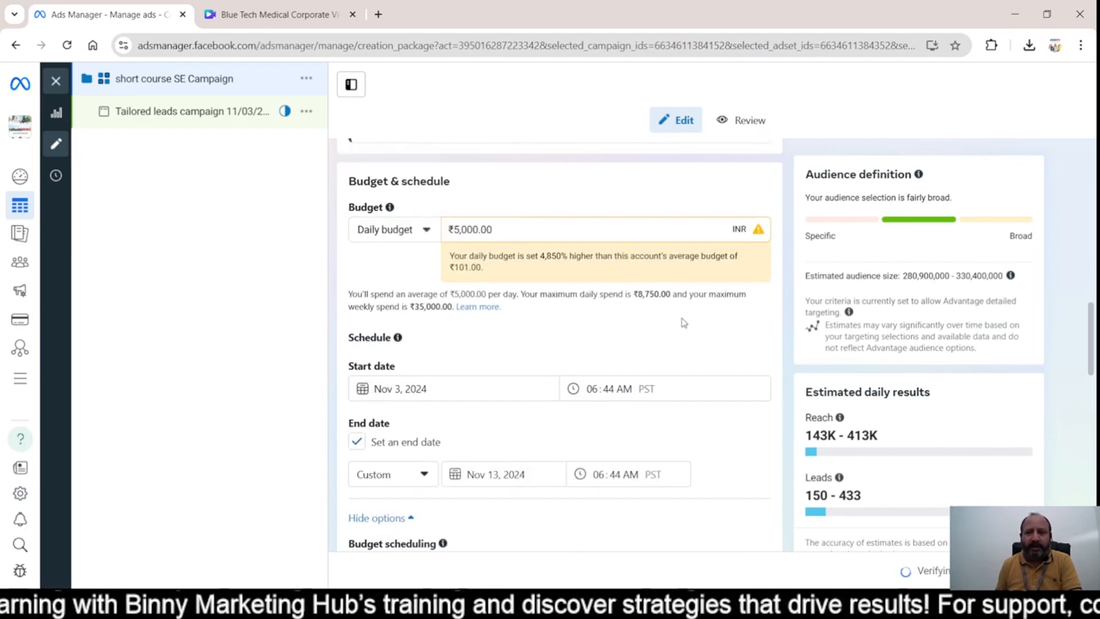
{"action": "scroll", "coordinate": [680, 344], "scroll_direction": "down", "scroll_amount": 2}
{"action": "scroll", "coordinate": [665, 367], "scroll_direction": "down", "scroll_amount": 6}
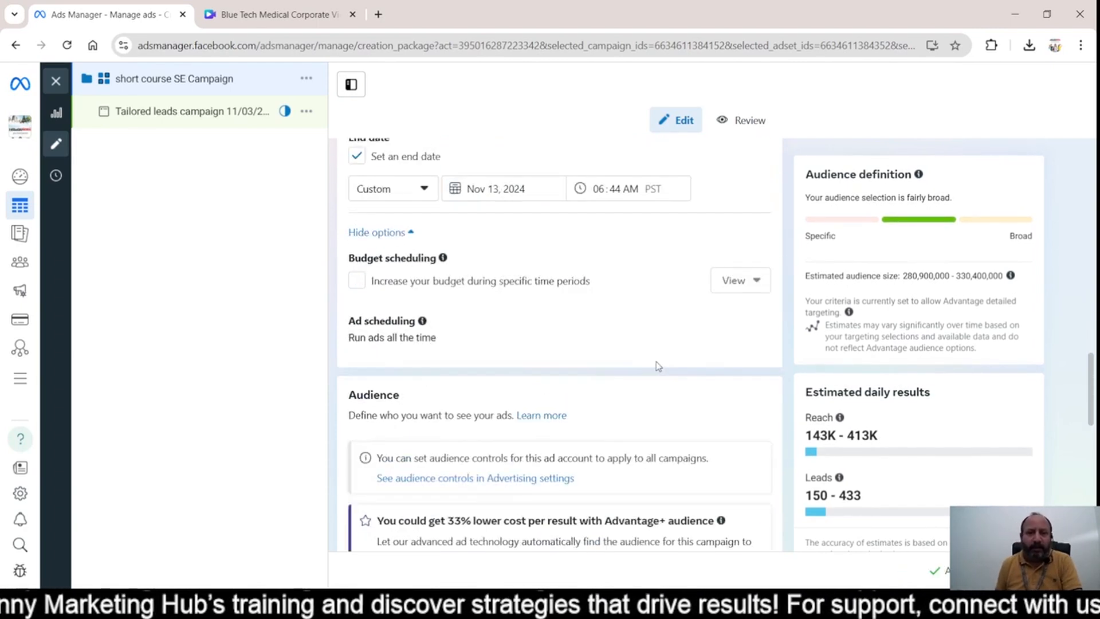
{"action": "scroll", "coordinate": [542, 408], "scroll_direction": "down", "scroll_amount": 3}
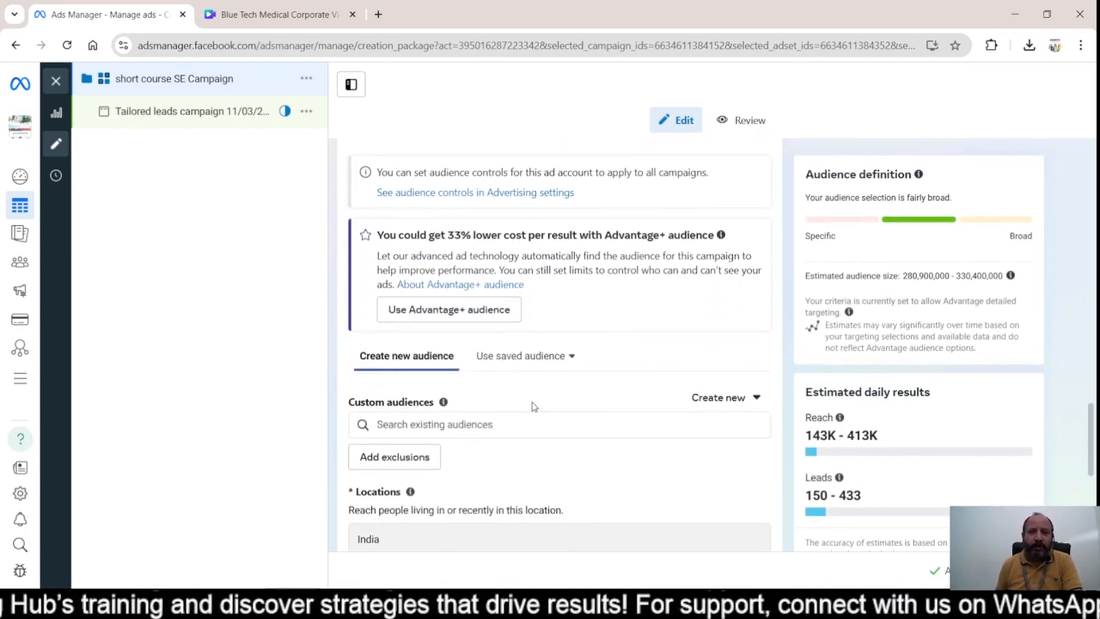
{"action": "scroll", "coordinate": [597, 319], "scroll_direction": "down", "scroll_amount": 3}
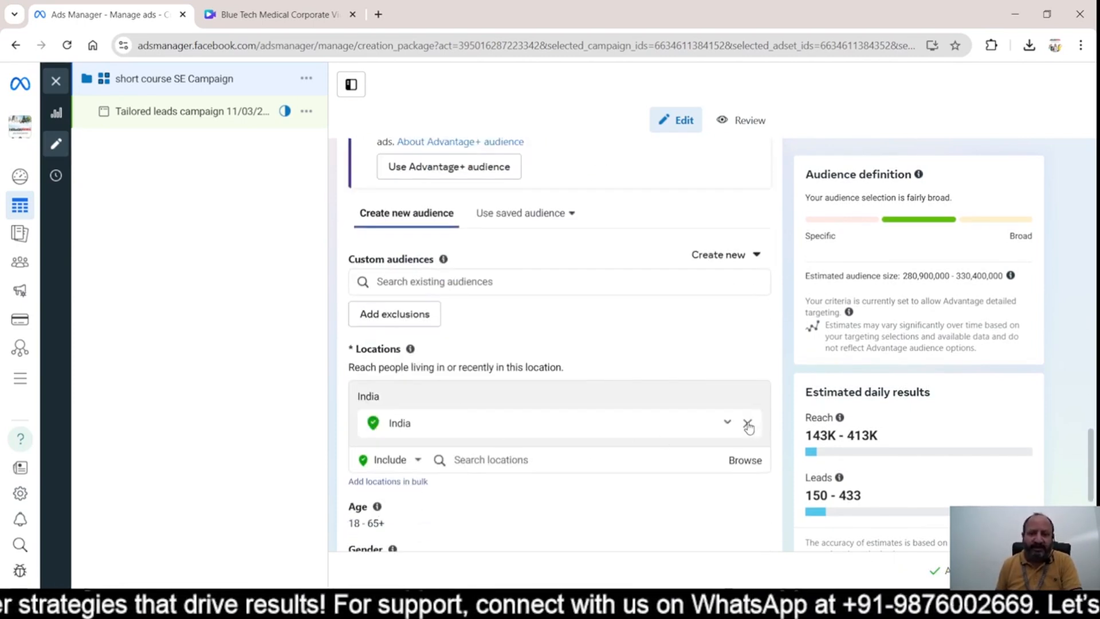
{"action": "left_click", "coordinate": [747, 425]}
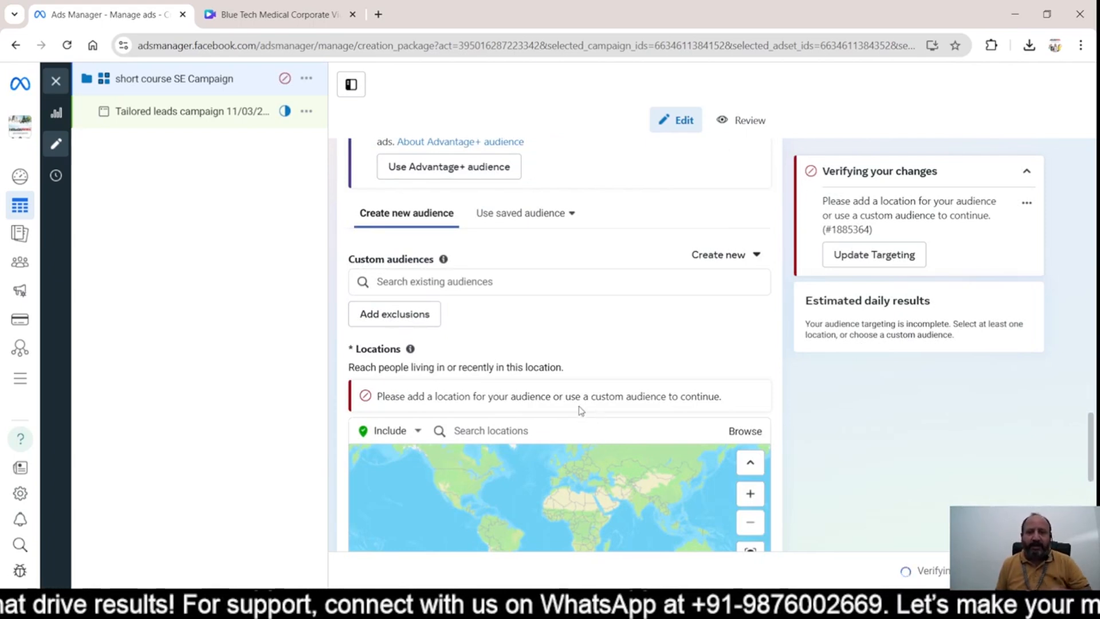
Add the country India back as an included audience location and remove it again.
{"action": "left_click", "coordinate": [514, 431]}
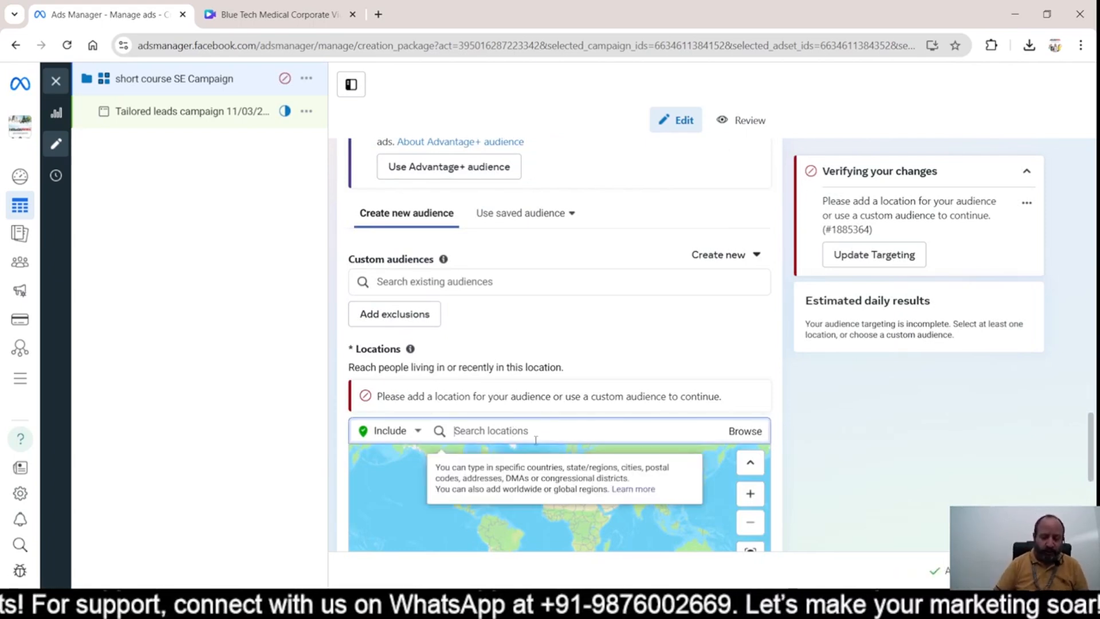
{"action": "type", "text": "india"}
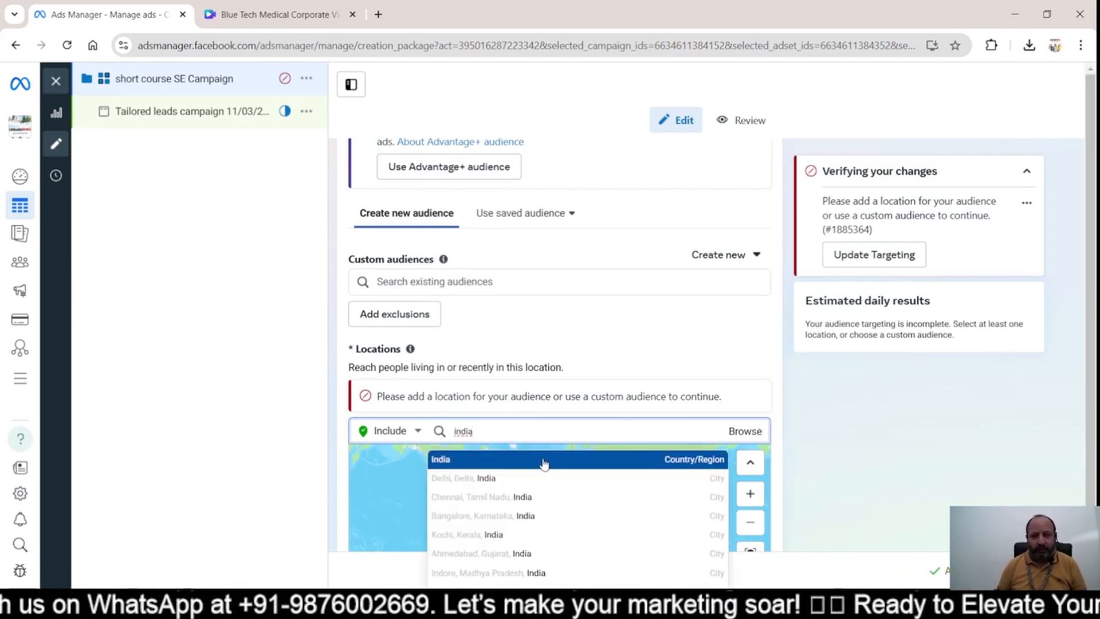
{"action": "left_click", "coordinate": [544, 463]}
{"action": "left_click", "coordinate": [750, 425]}
Search the locations for dawarka and include Dawarka Sec17 in the audience targeting.
{"action": "left_click", "coordinate": [487, 430]}
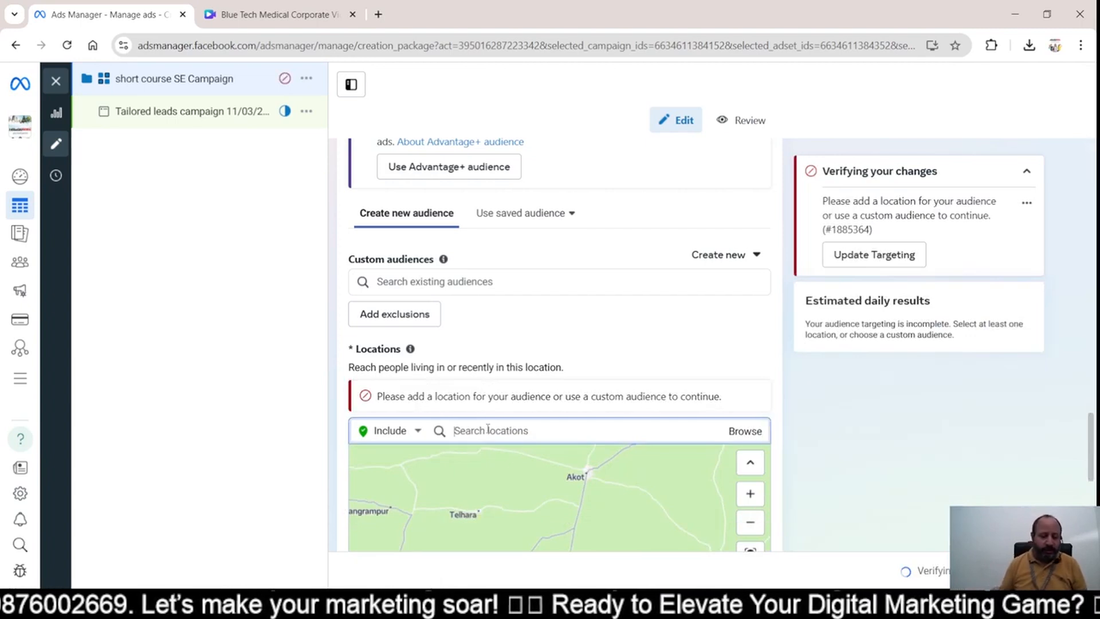
{"action": "type", "text": "dawarka"}
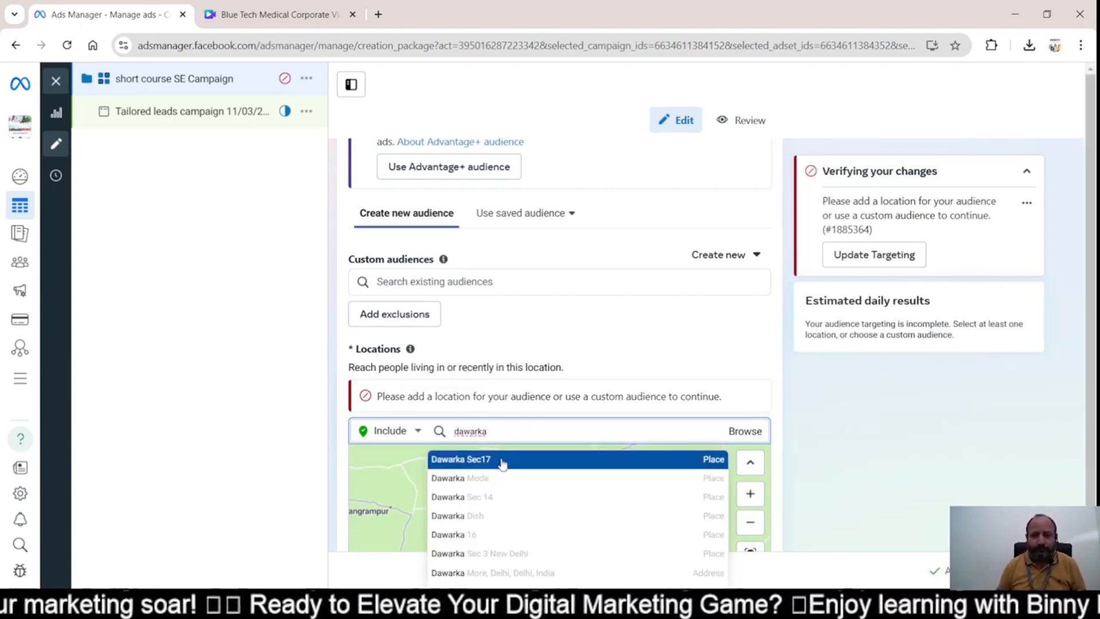
{"action": "left_click", "coordinate": [503, 459]}
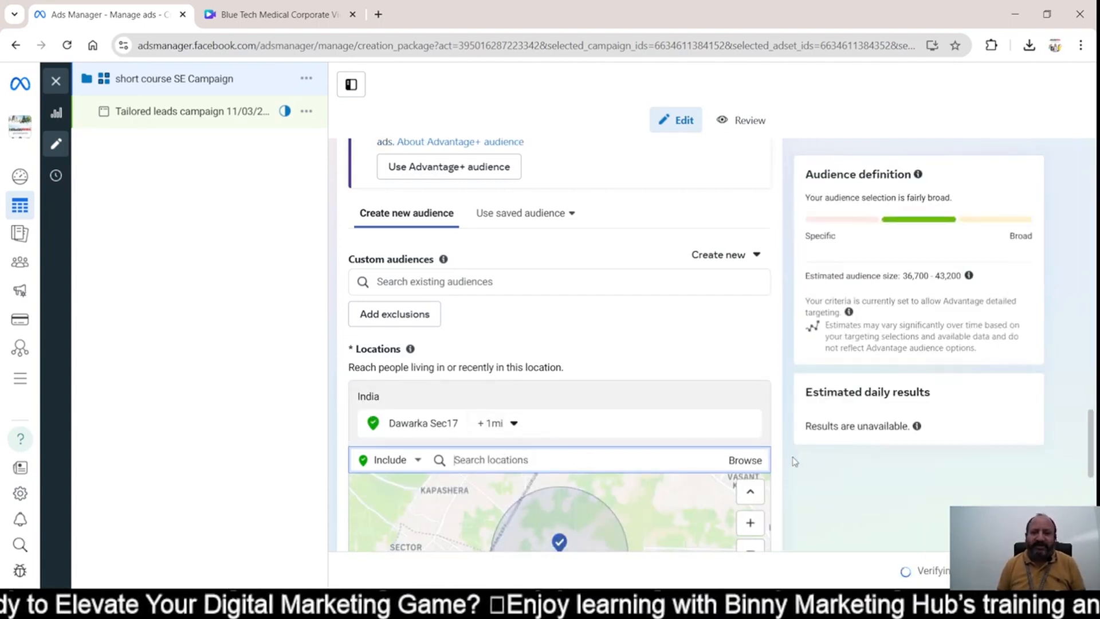
Widen the targeting radius around Dawarka Sec17 to 50 mi and bring it back down to 1 mi.
{"action": "scroll", "coordinate": [470, 321], "scroll_direction": "down", "scroll_amount": 3}
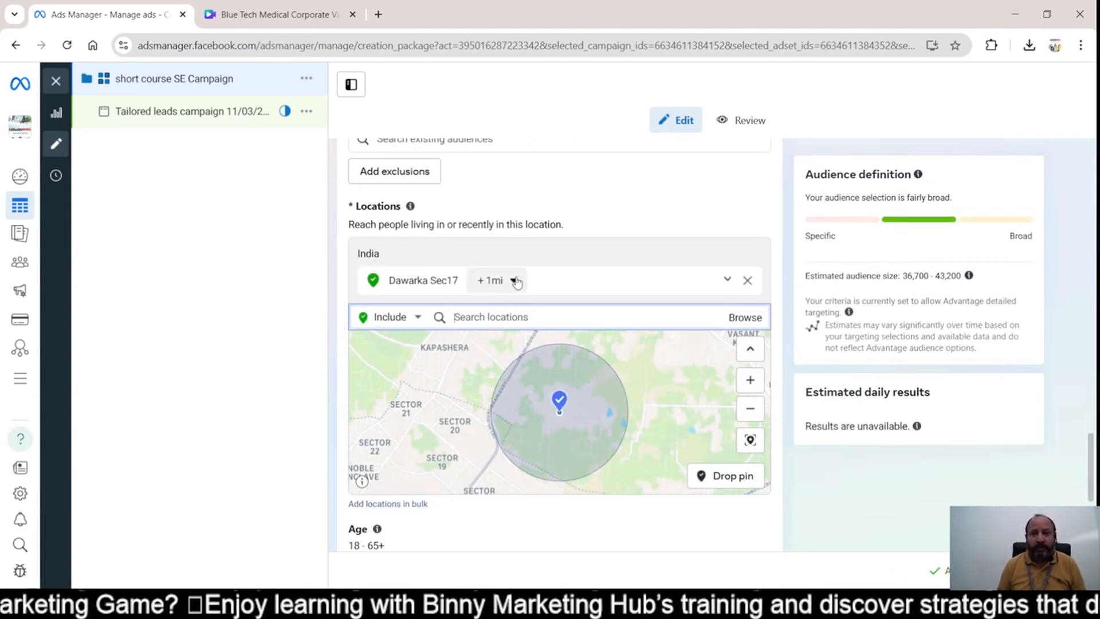
{"action": "left_click", "coordinate": [514, 280]}
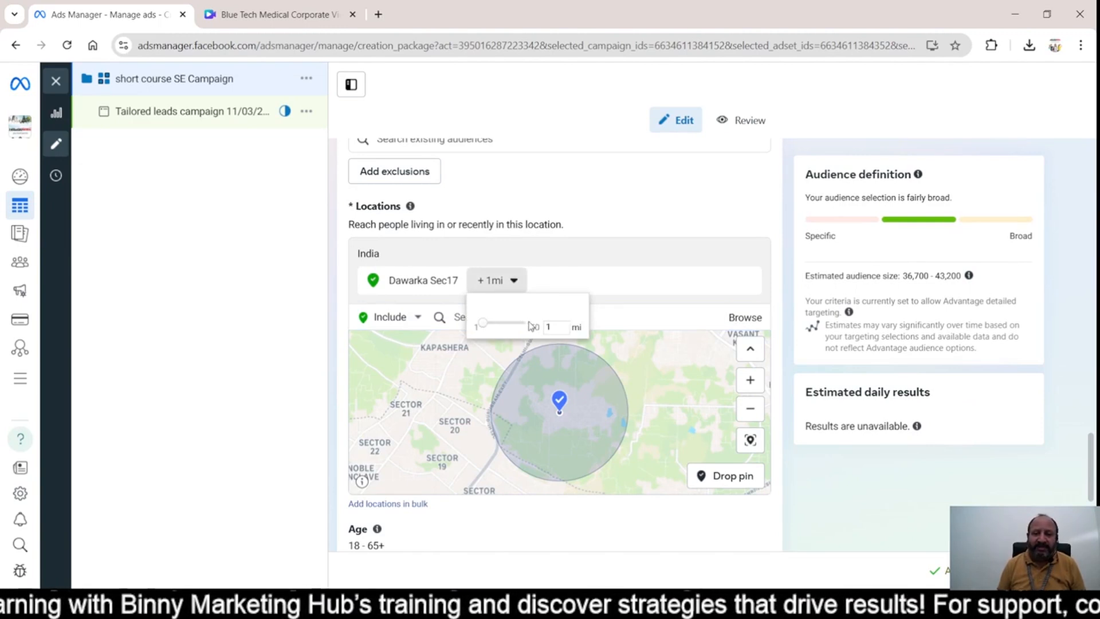
{"action": "left_click_drag", "start_coordinate": [484, 323], "coordinate": [551, 330]}
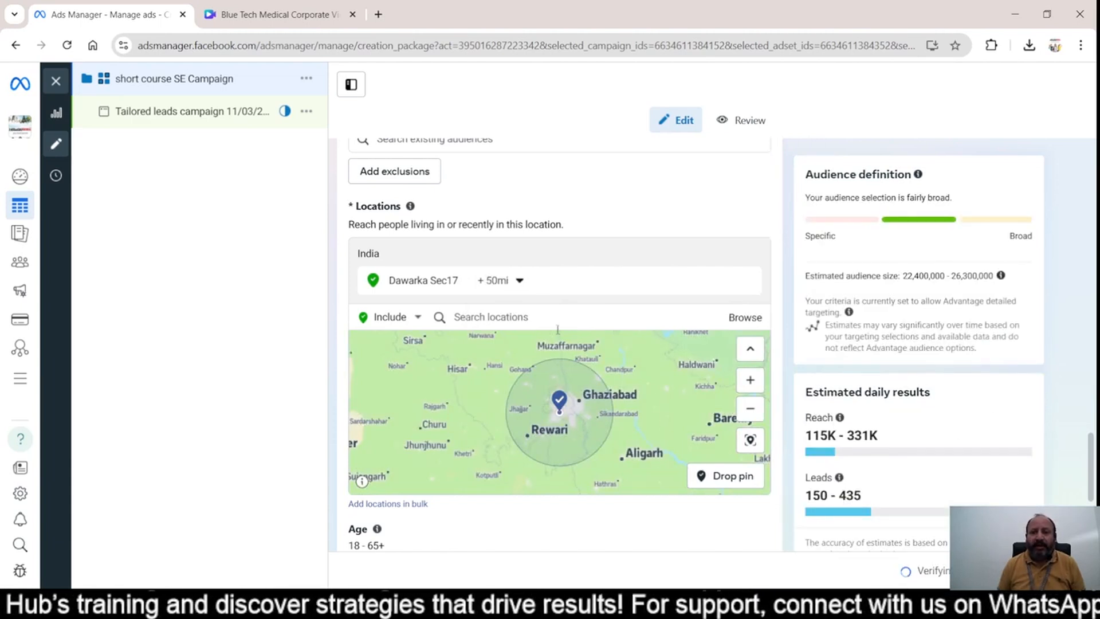
{"action": "left_click", "coordinate": [512, 280]}
{"action": "left_click_drag", "start_coordinate": [523, 332], "coordinate": [483, 327]}
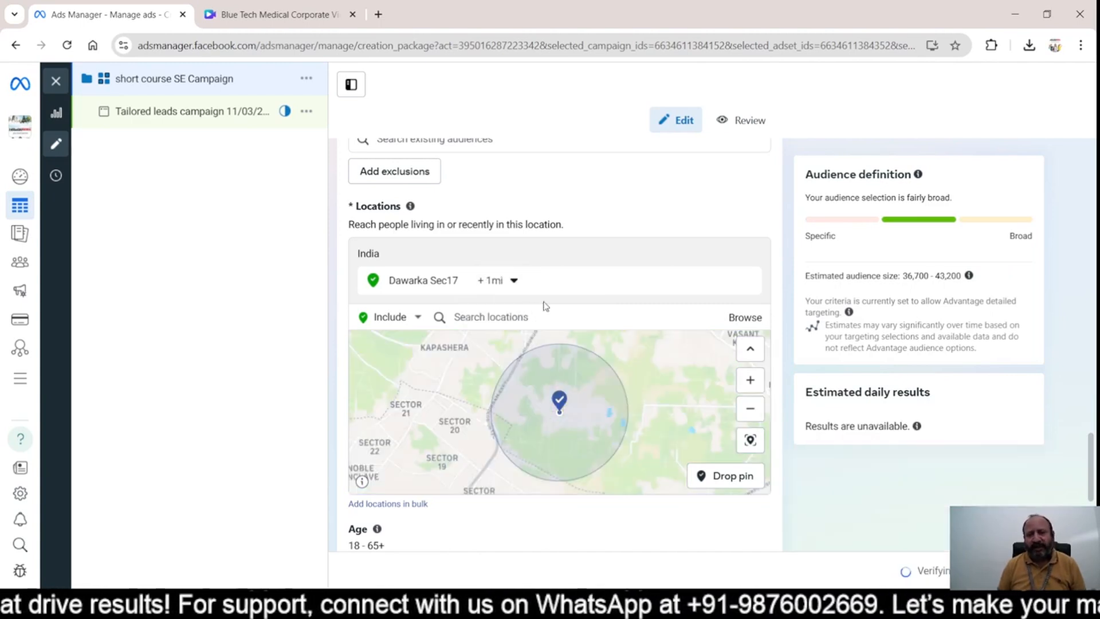
Remove Dawarka Sec17 from the audience locations and include the country India instead.
{"action": "left_click", "coordinate": [747, 280]}
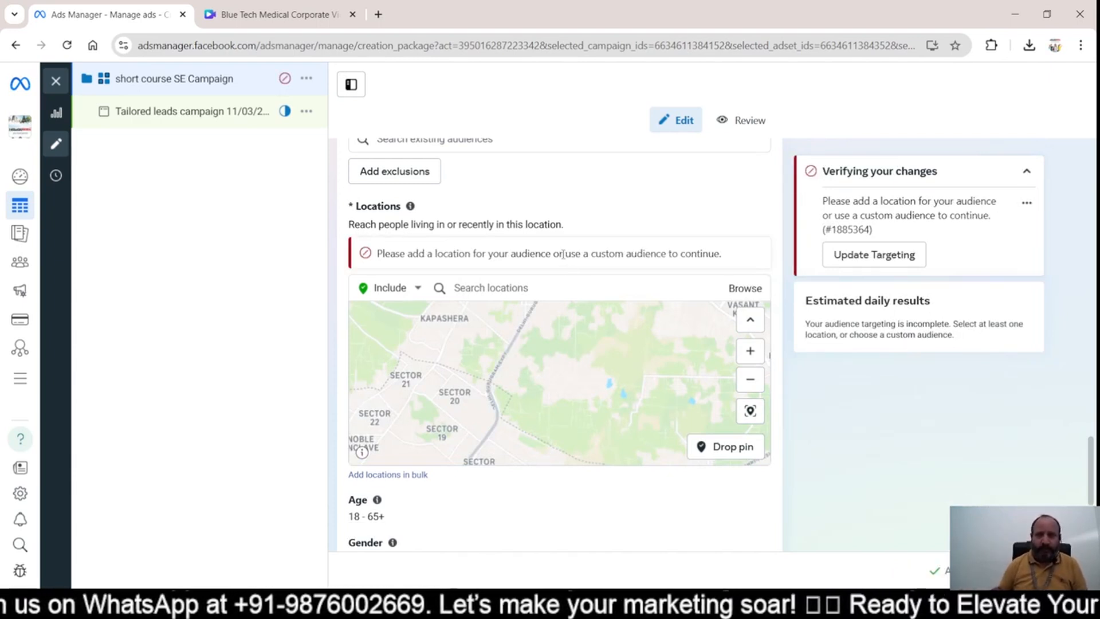
{"action": "left_click", "coordinate": [616, 288]}
{"action": "type", "text": "india"}
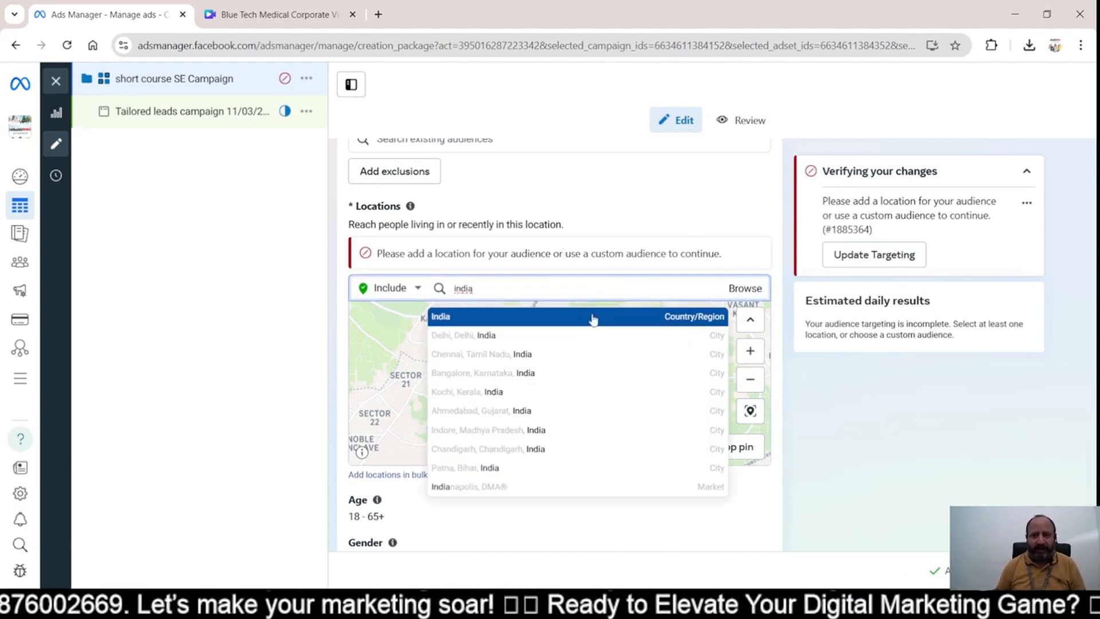
{"action": "left_click", "coordinate": [593, 317]}
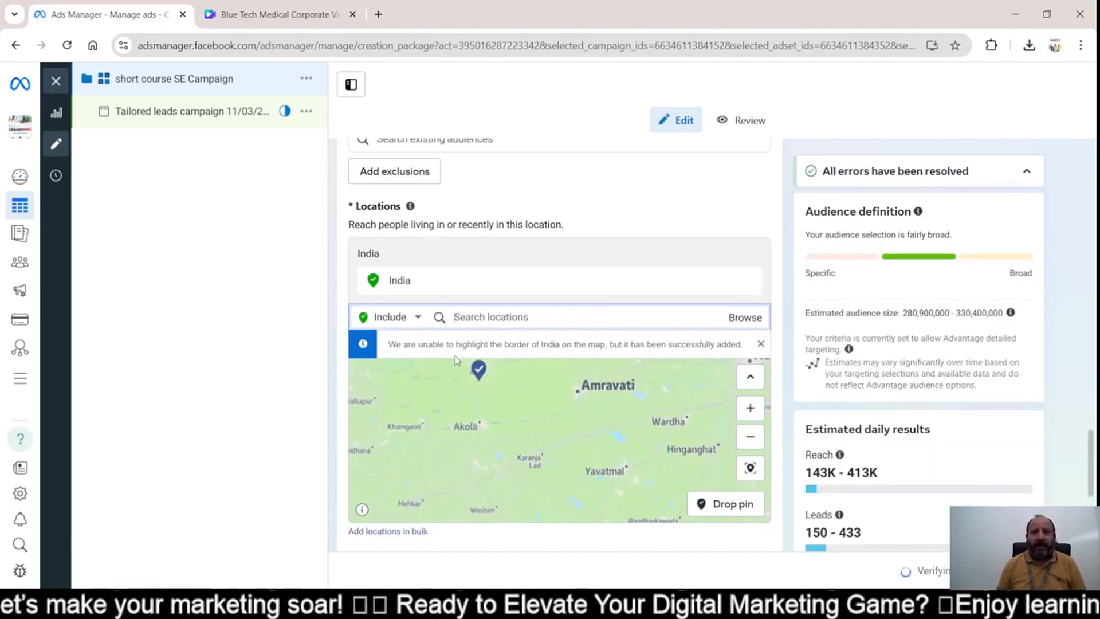
Open the audience's age range for editing and set the maximum age to 35.
{"action": "scroll", "coordinate": [337, 403], "scroll_direction": "down", "scroll_amount": 3}
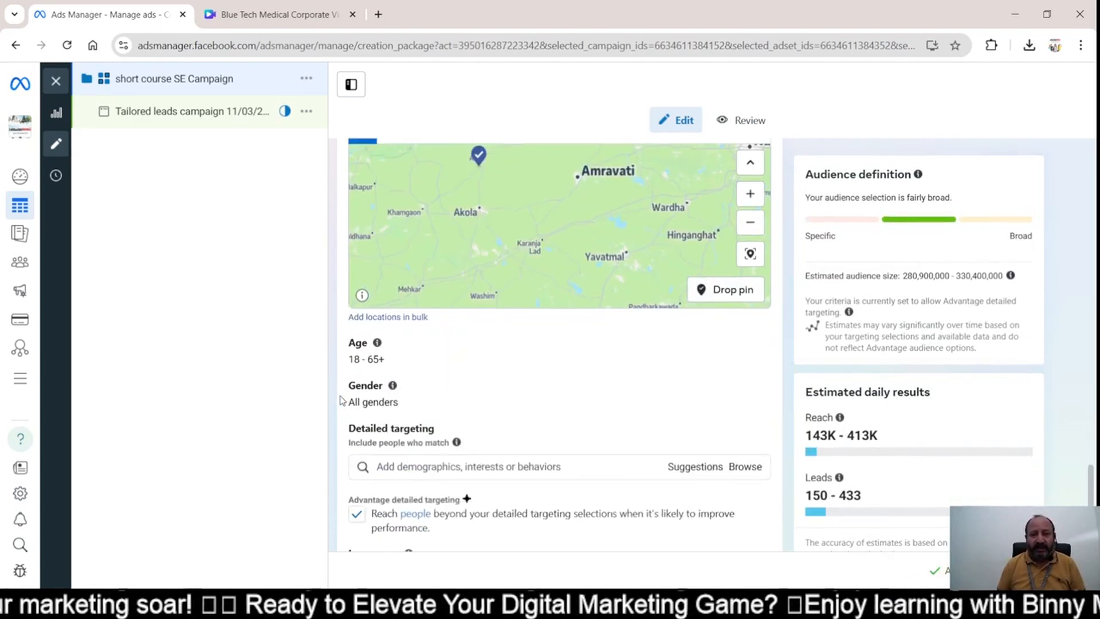
{"action": "left_click", "coordinate": [754, 345]}
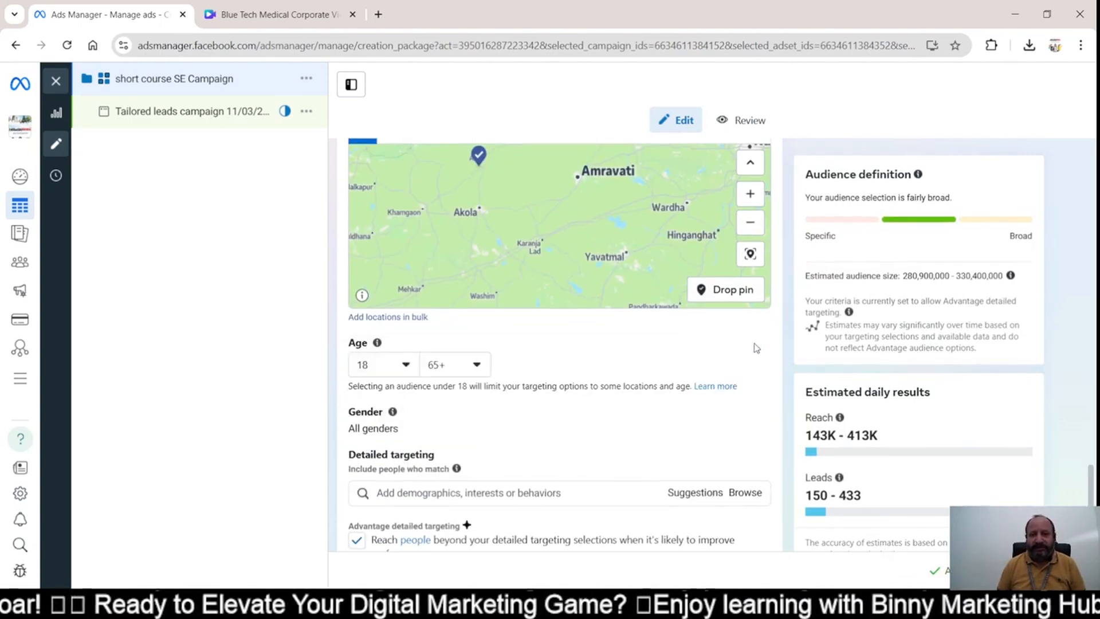
{"action": "left_click", "coordinate": [433, 365]}
{"action": "scroll", "coordinate": [466, 286], "scroll_direction": "up", "scroll_amount": 5}
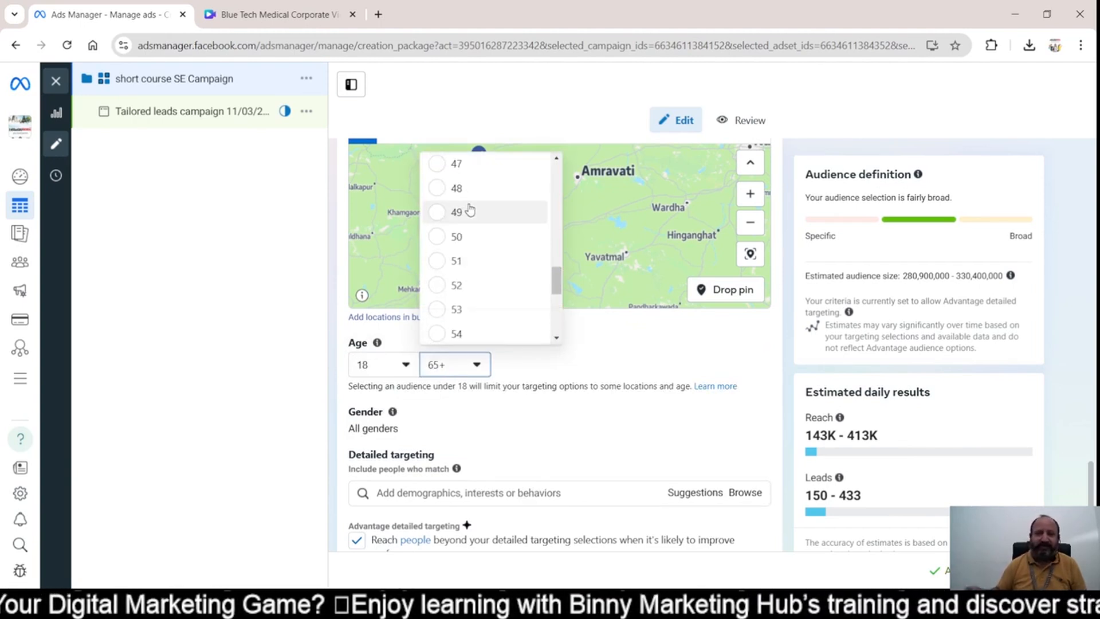
{"action": "scroll", "coordinate": [556, 276], "scroll_direction": "up", "scroll_amount": 2}
{"action": "left_click_drag", "start_coordinate": [556, 276], "coordinate": [547, 238]}
{"action": "scroll", "coordinate": [484, 177], "scroll_direction": "up", "scroll_amount": 2}
{"action": "left_click", "coordinate": [469, 236]}
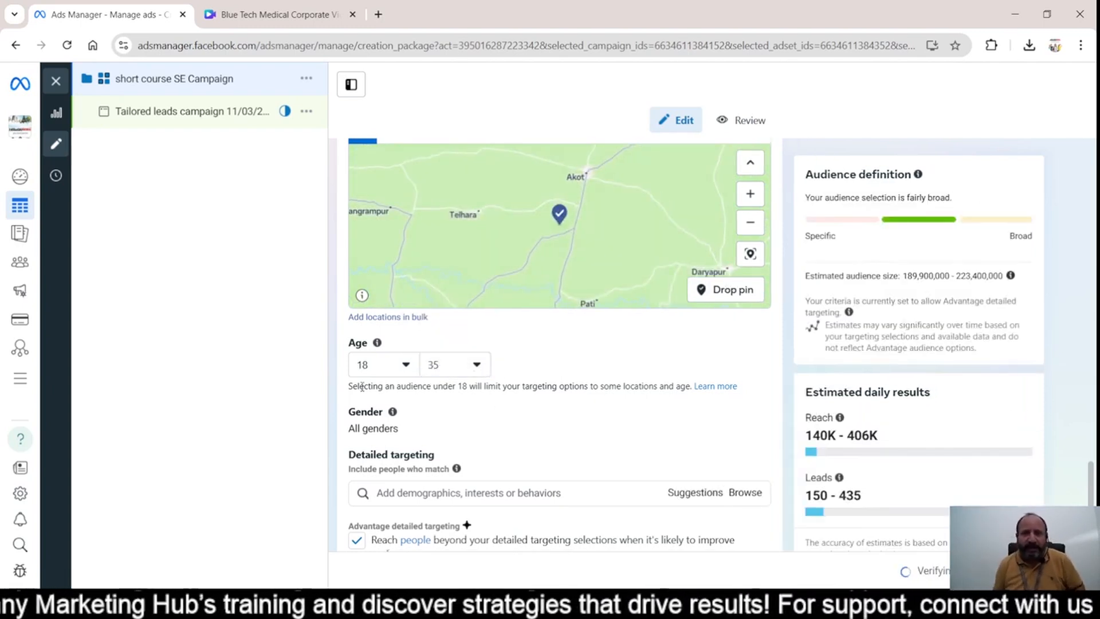
Review the included location and age range, and open the audience's gender setting for editing.
{"action": "scroll", "coordinate": [522, 384], "scroll_direction": "up", "scroll_amount": 3}
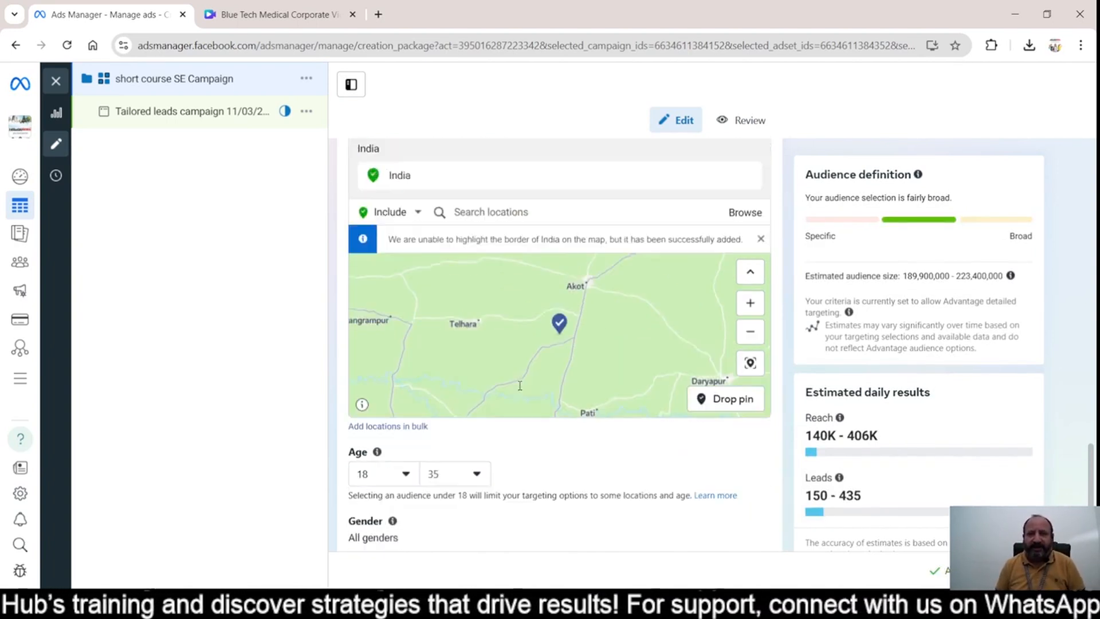
{"action": "scroll", "coordinate": [535, 323], "scroll_direction": "down", "scroll_amount": 2}
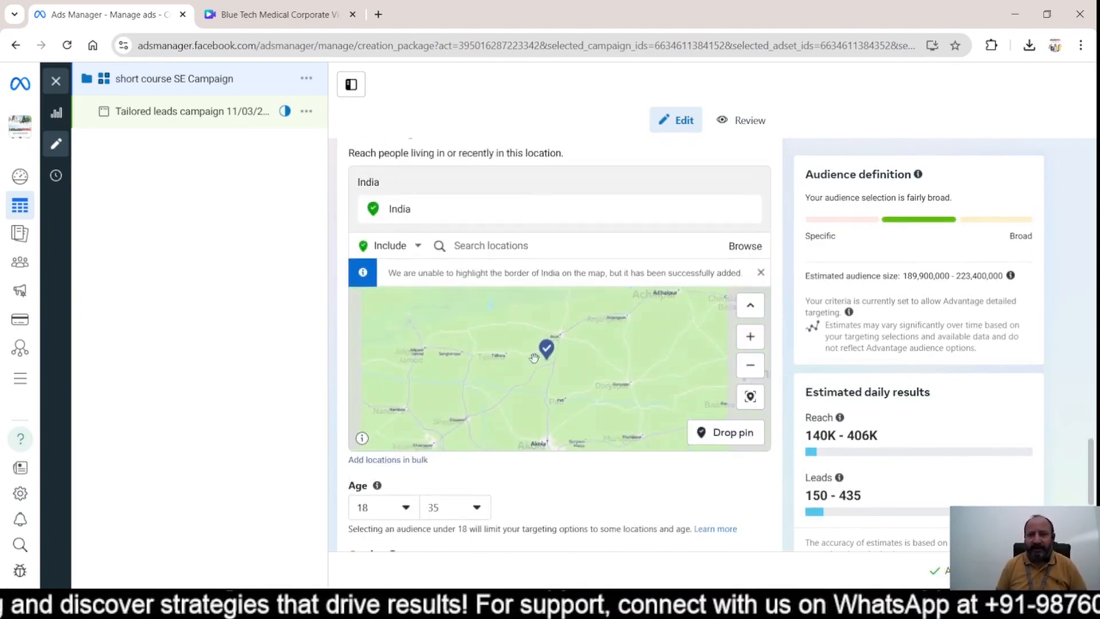
{"action": "scroll", "coordinate": [589, 476], "scroll_direction": "down", "scroll_amount": 4}
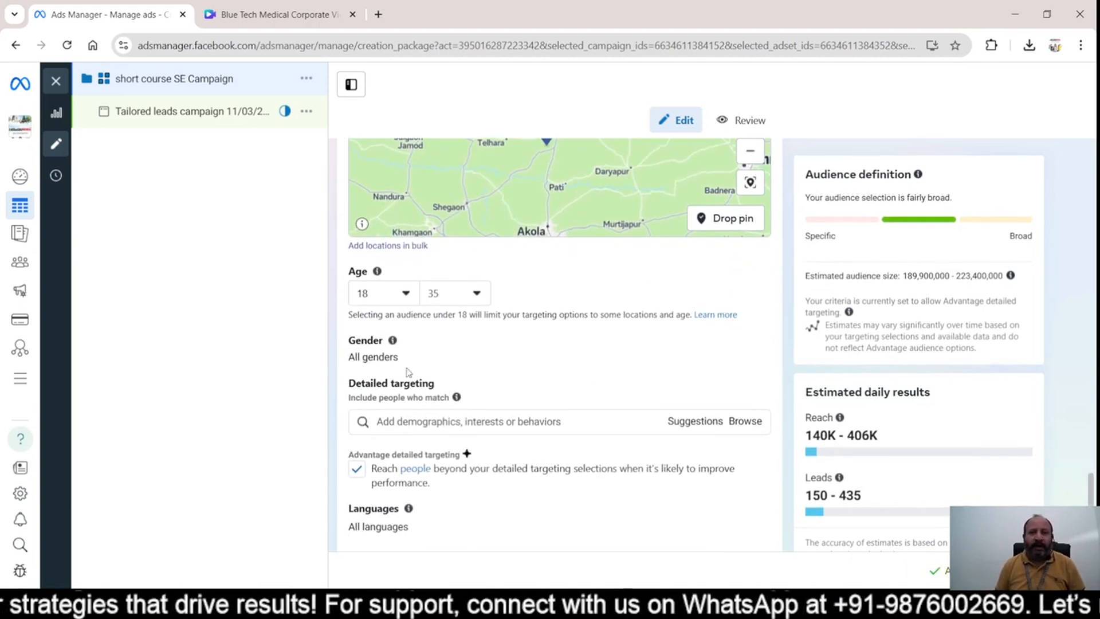
{"action": "left_click", "coordinate": [755, 342]}
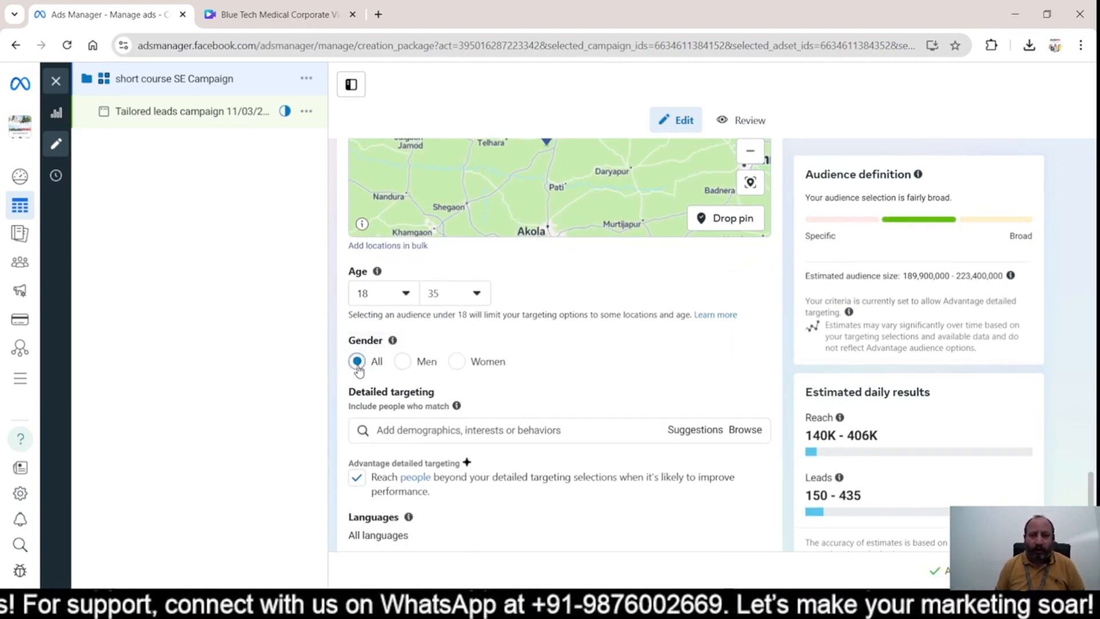
Search detailed targeting for spoken english and add the English language (languages) interest.
{"action": "scroll", "coordinate": [487, 396], "scroll_direction": "down", "scroll_amount": 1}
{"action": "left_click", "coordinate": [501, 358]}
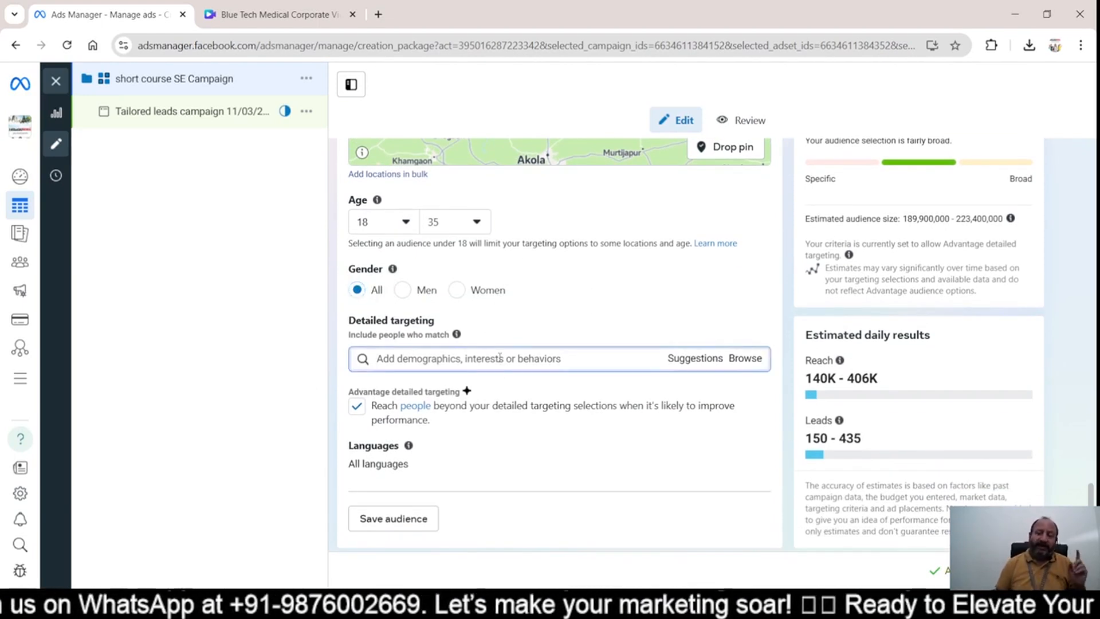
{"action": "scroll", "coordinate": [501, 357], "scroll_direction": "down", "scroll_amount": 1}
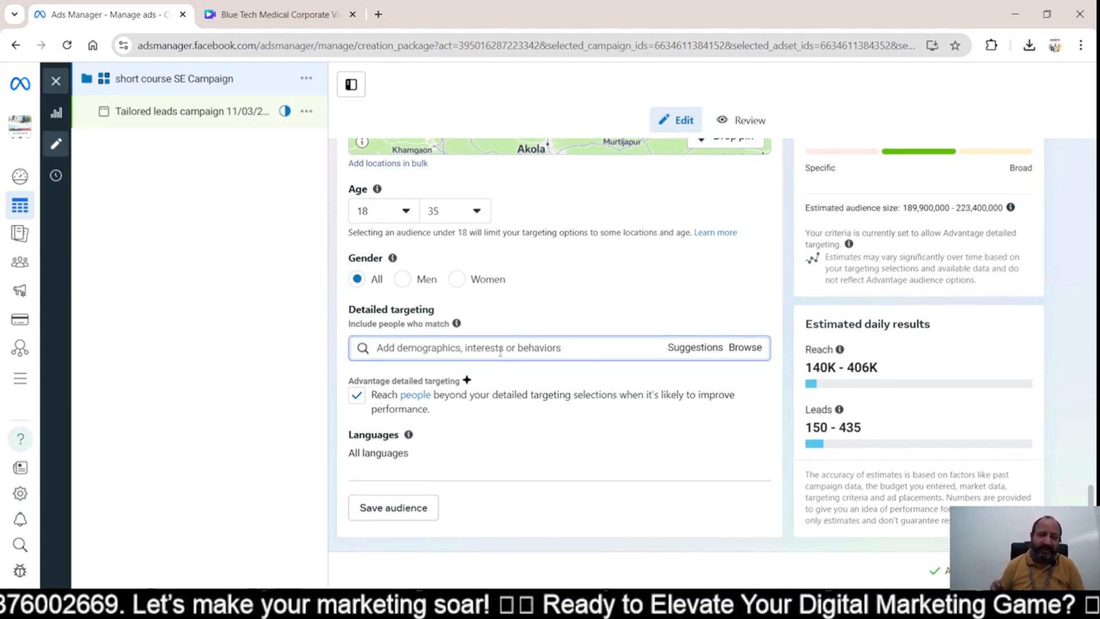
{"action": "type", "text": "spoekn english"}
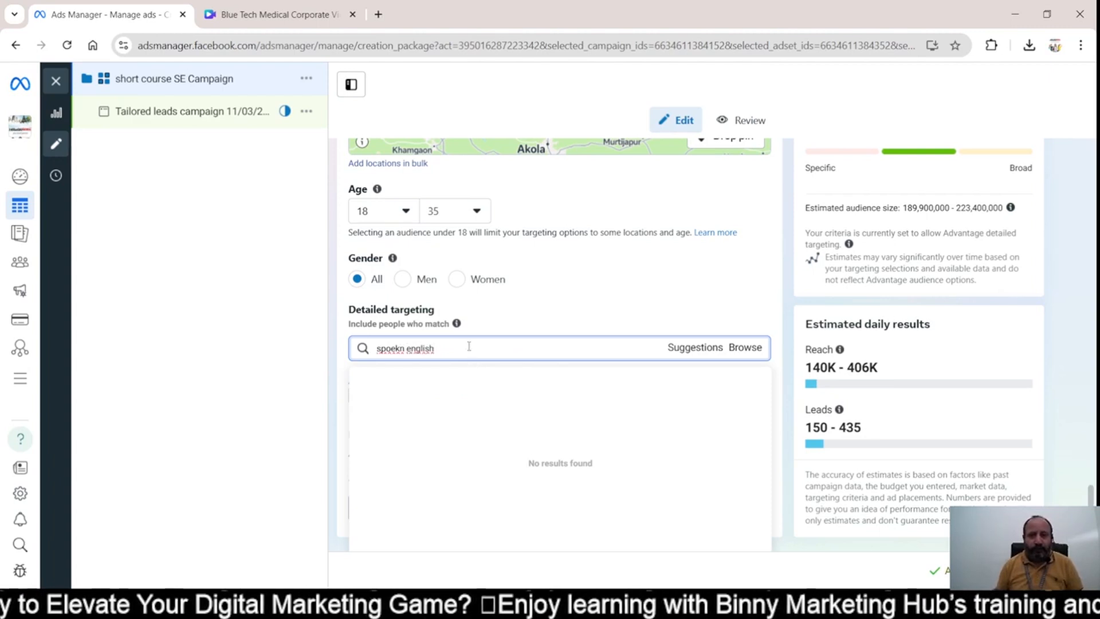
{"action": "left_click_drag", "start_coordinate": [458, 348], "coordinate": [346, 356]}
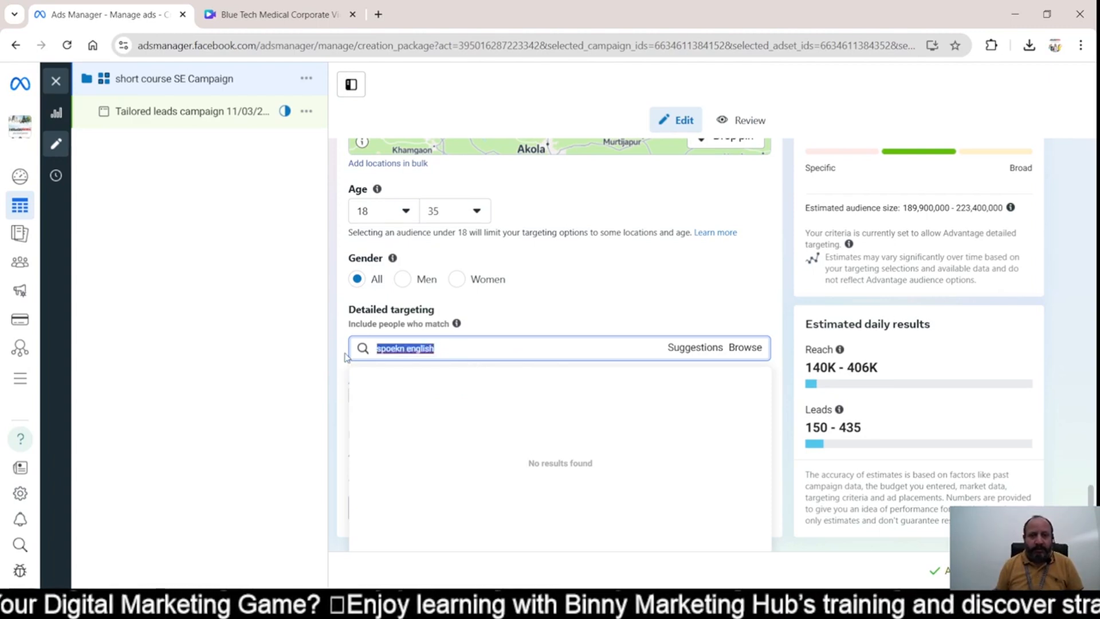
{"action": "key", "text": "BackSpace"}
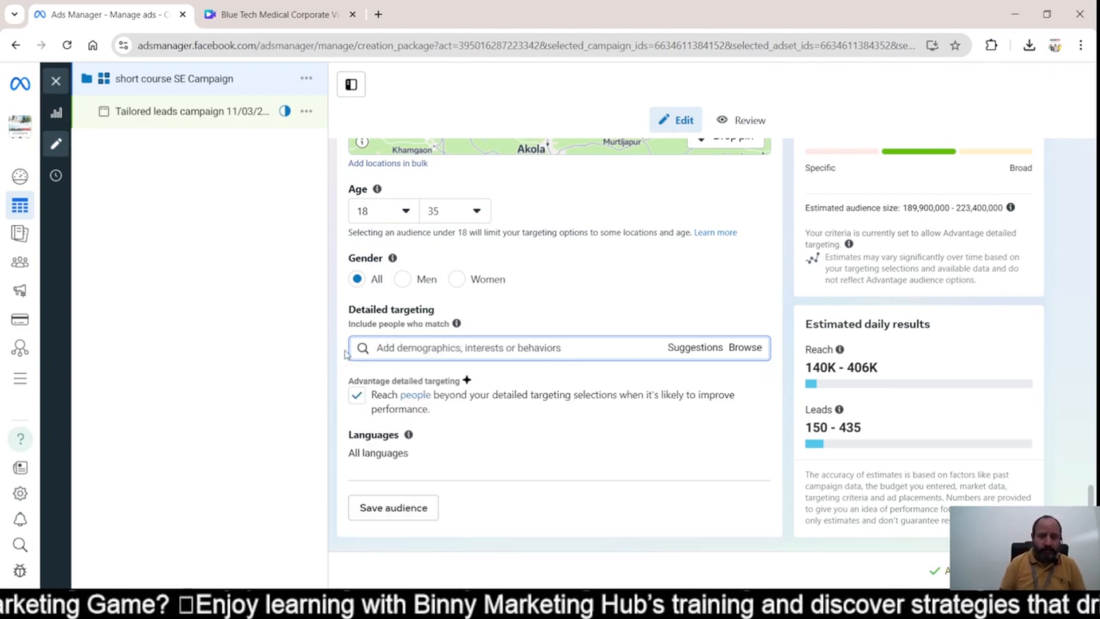
{"action": "type", "text": "spoken english"}
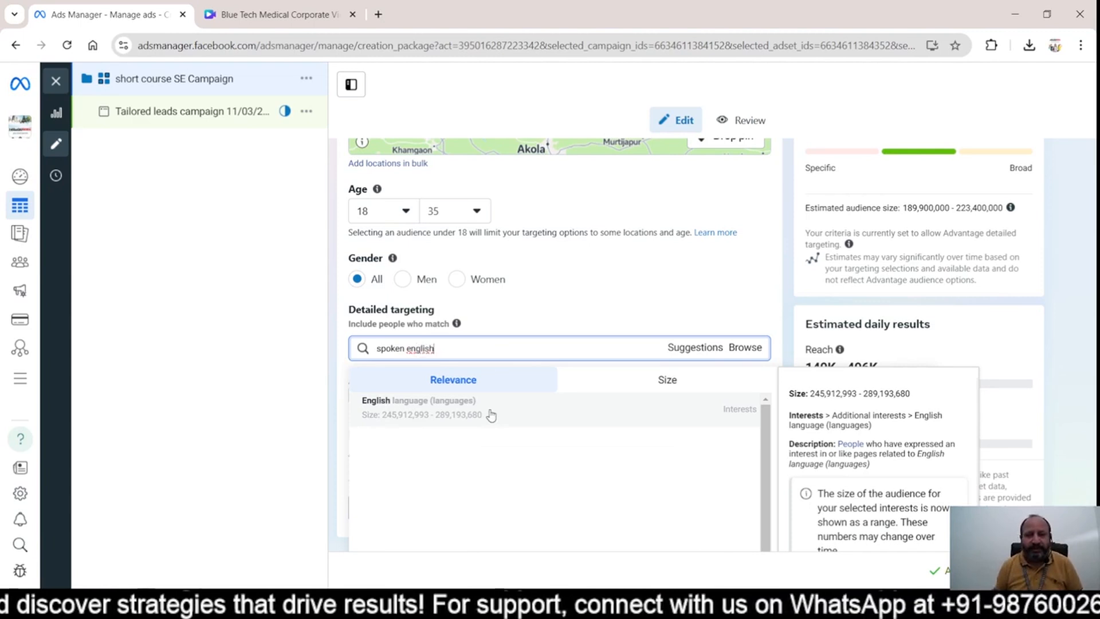
{"action": "left_click", "coordinate": [492, 415]}
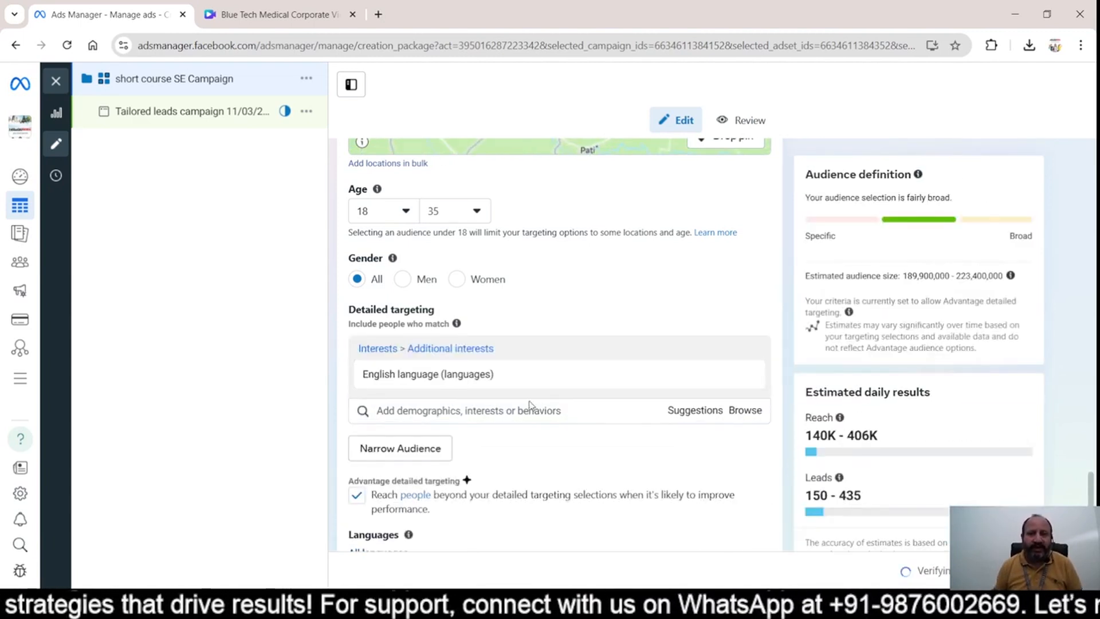
Add the suggested interests Basic English, Business English and International English Language Testing System to the detailed targeting.
{"action": "mouse_move", "coordinate": [493, 368]}
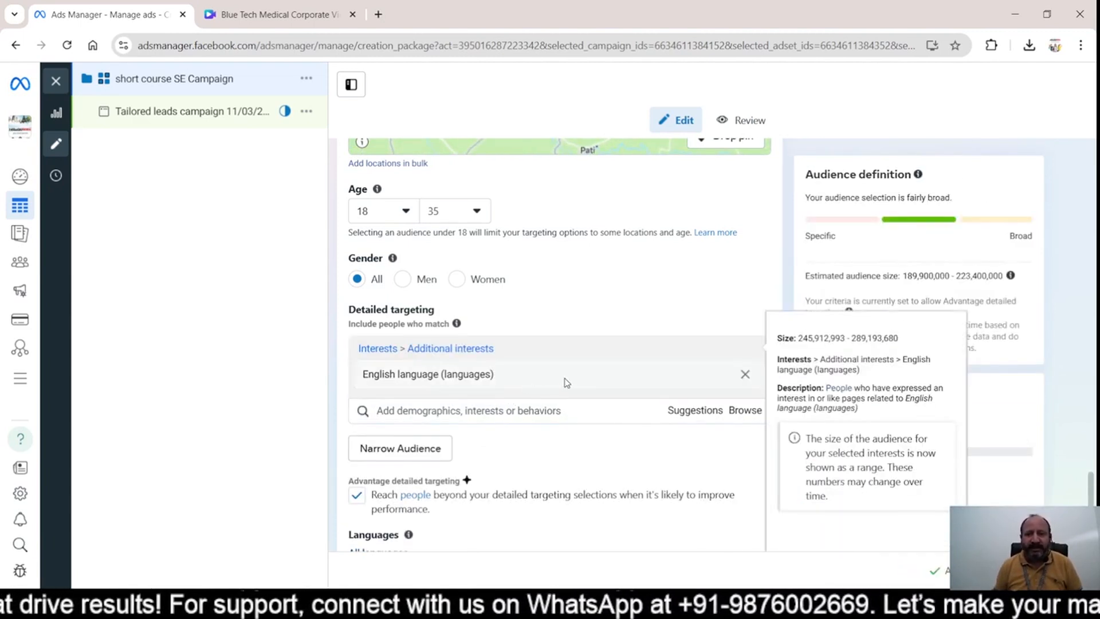
{"action": "scroll", "coordinate": [566, 382], "scroll_direction": "down", "scroll_amount": 2}
{"action": "left_click", "coordinate": [696, 311]}
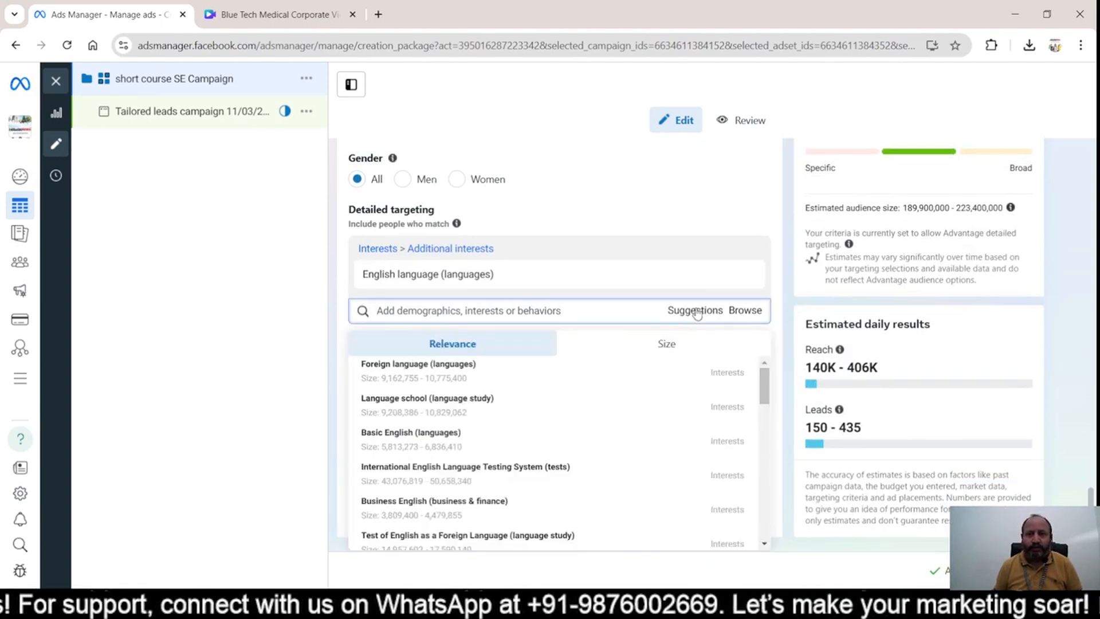
{"action": "left_click", "coordinate": [524, 445]}
{"action": "left_click", "coordinate": [519, 470]}
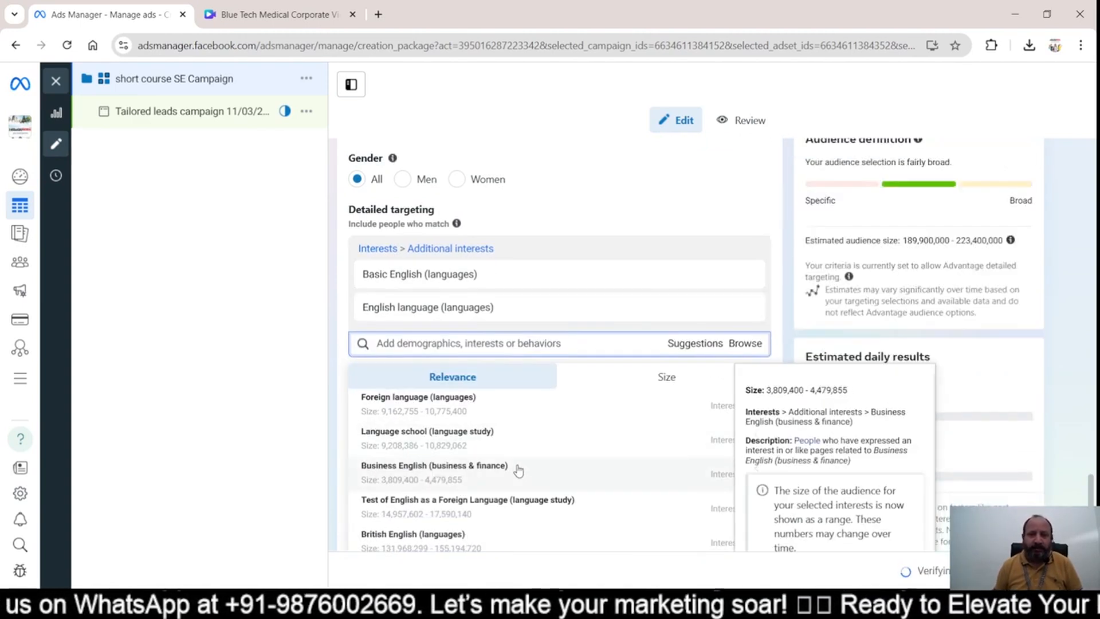
{"action": "left_click", "coordinate": [519, 470]}
{"action": "scroll", "coordinate": [519, 459], "scroll_direction": "down", "scroll_amount": 1}
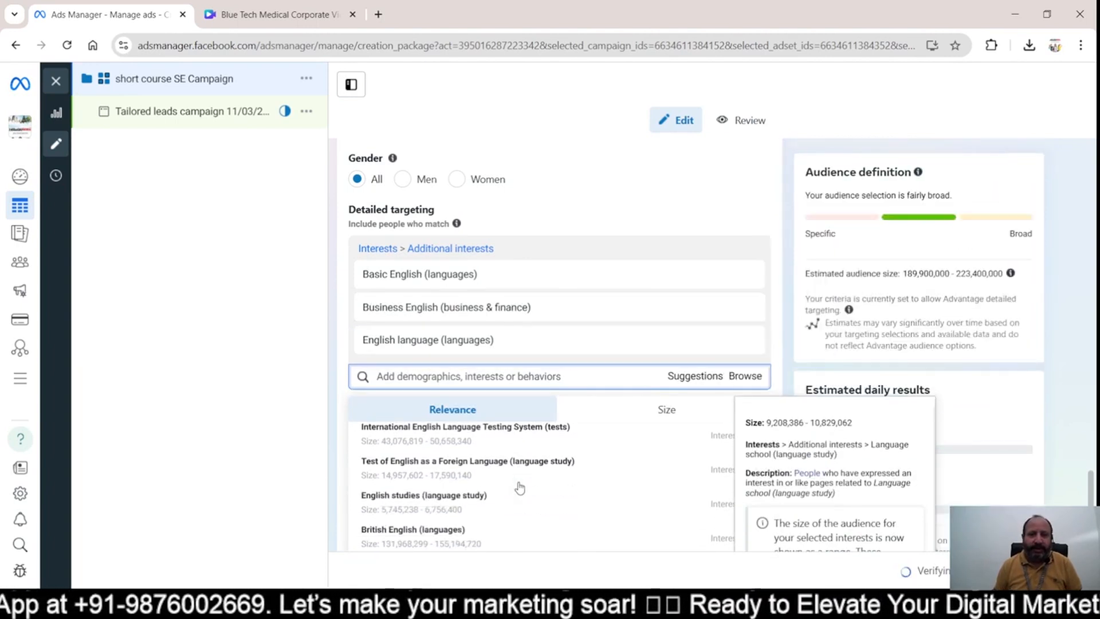
{"action": "left_click", "coordinate": [518, 442]}
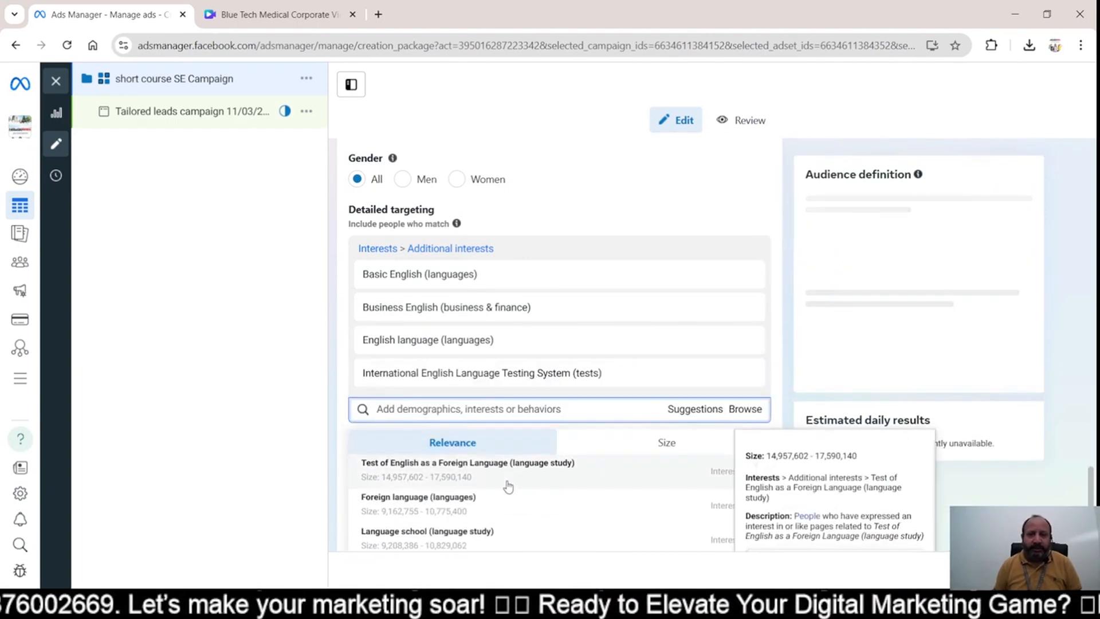
Add the suggested interests English studies, Duolingo and International education to the detailed targeting and close the suggestions.
{"action": "scroll", "coordinate": [509, 507], "scroll_direction": "down", "scroll_amount": 1}
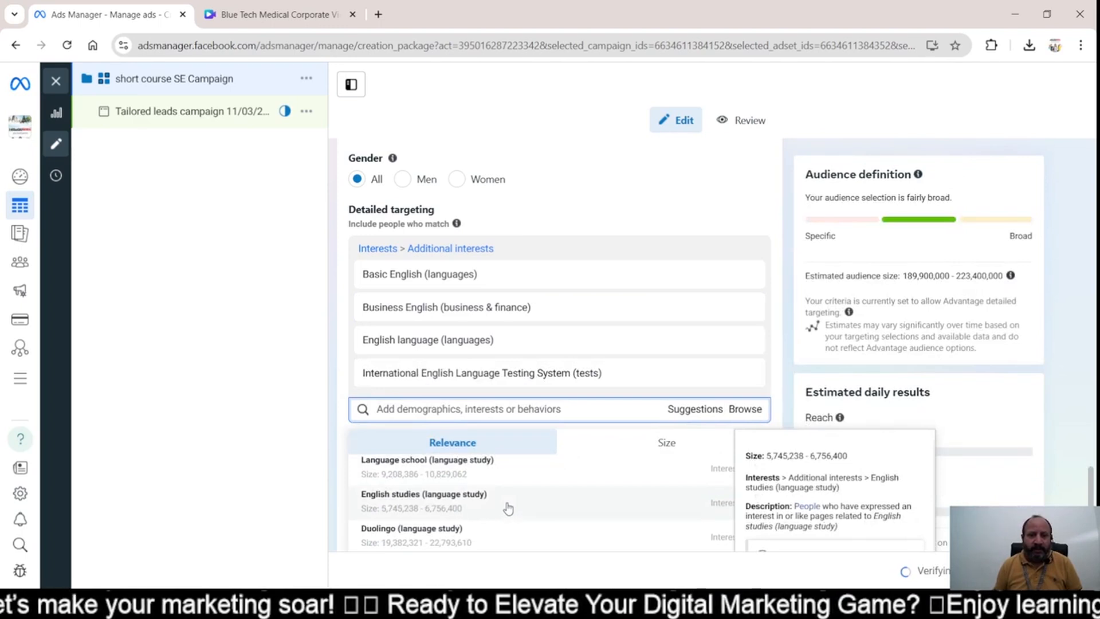
{"action": "left_click", "coordinate": [508, 507]}
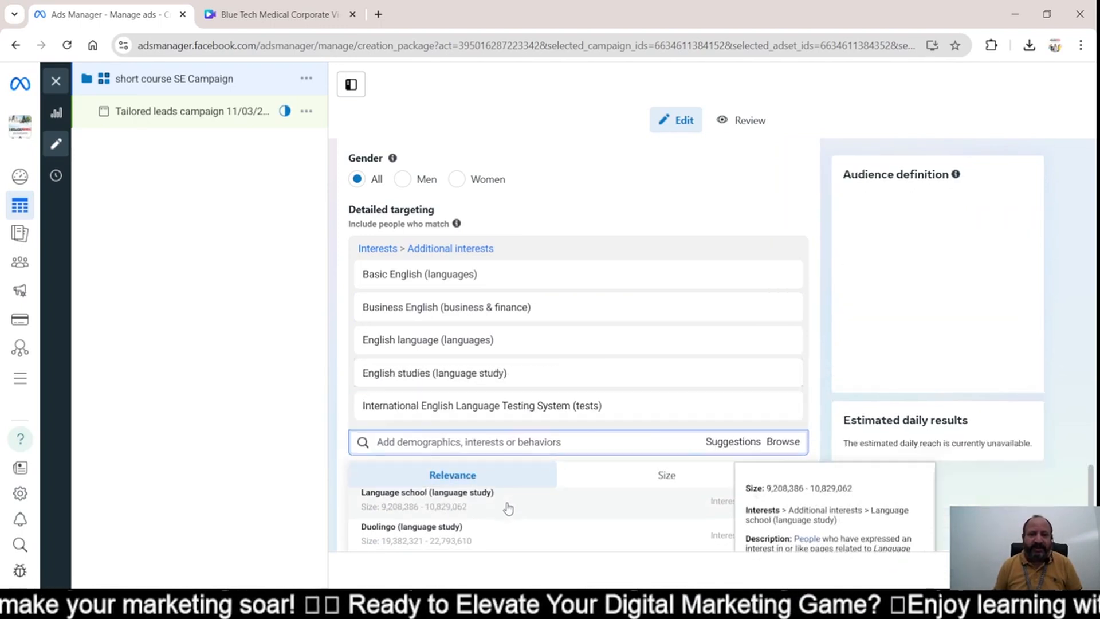
{"action": "left_click", "coordinate": [483, 540]}
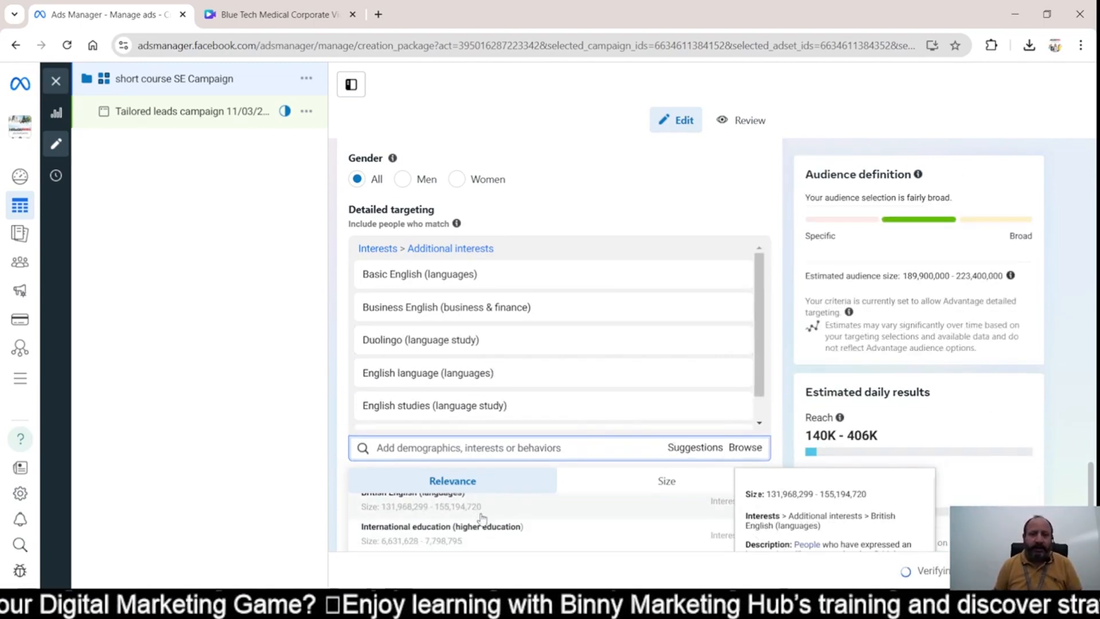
{"action": "left_click", "coordinate": [478, 536]}
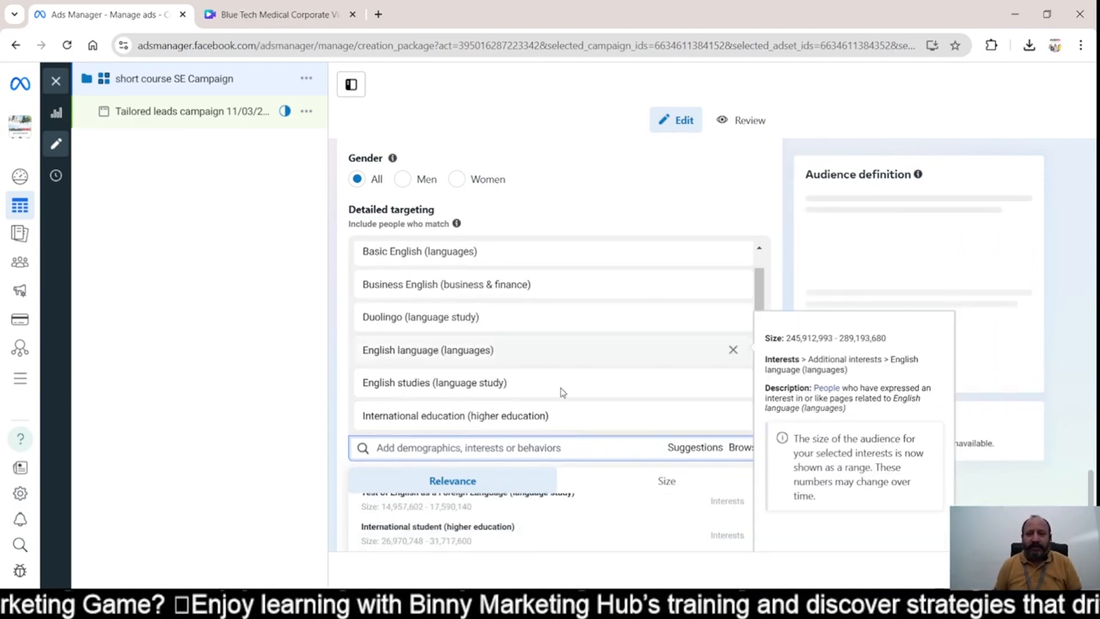
{"action": "scroll", "coordinate": [560, 395], "scroll_direction": "down", "scroll_amount": 2}
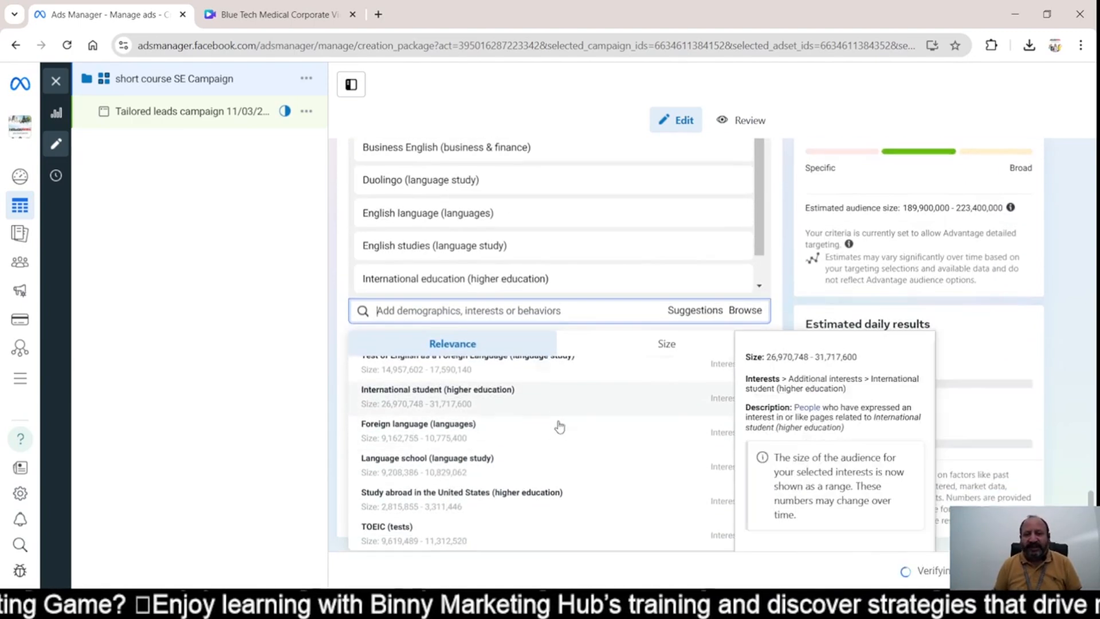
{"action": "left_click", "coordinate": [1071, 323]}
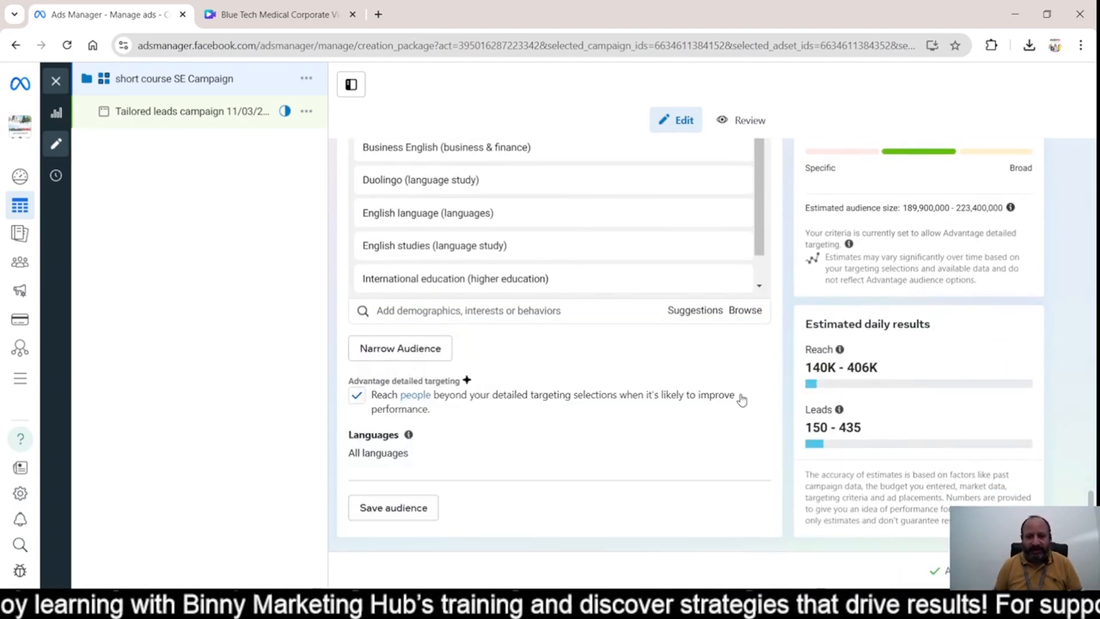
Search detailed targeting for IELTS to add IBEST - IELTS, and add the suggested interest Test of English as a Foreign Language.
{"action": "left_click", "coordinate": [541, 311]}
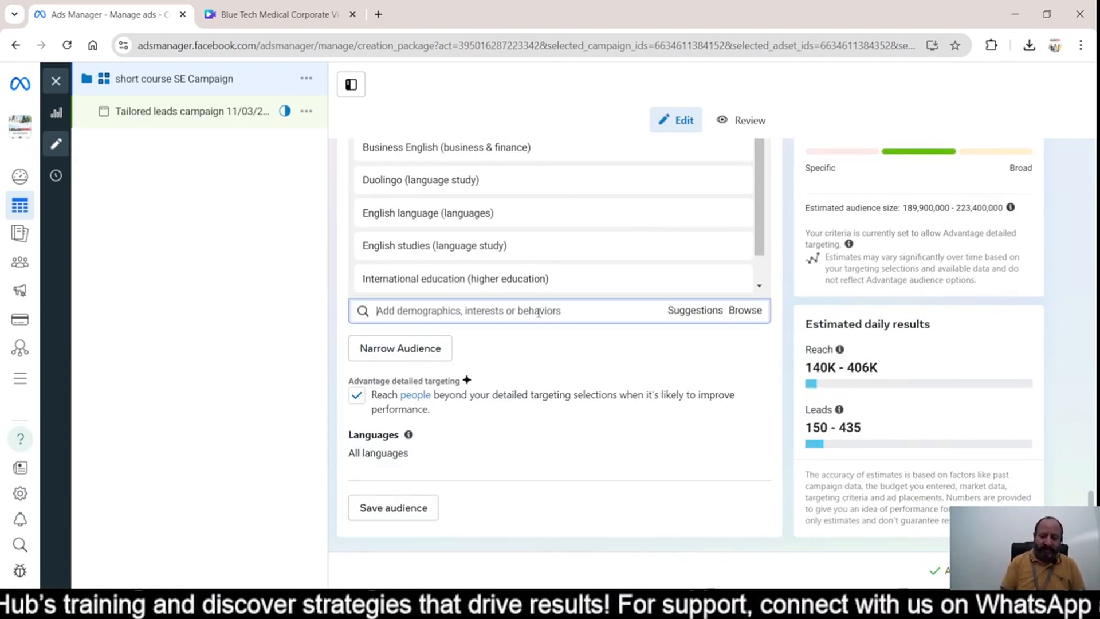
{"action": "type", "text": "IELTS"}
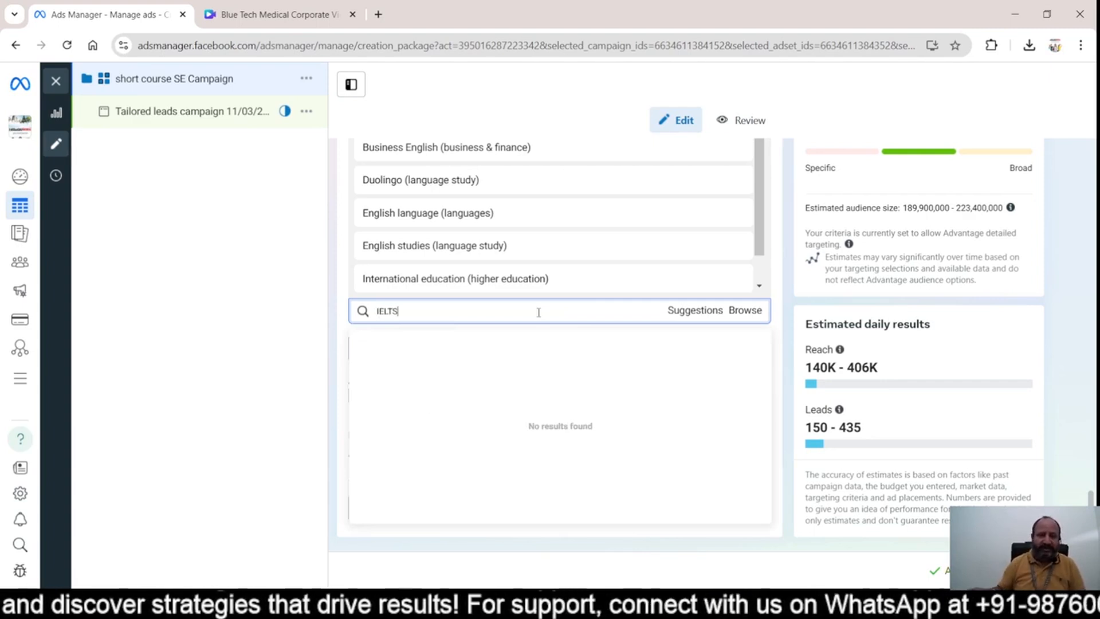
{"action": "left_click", "coordinate": [468, 380]}
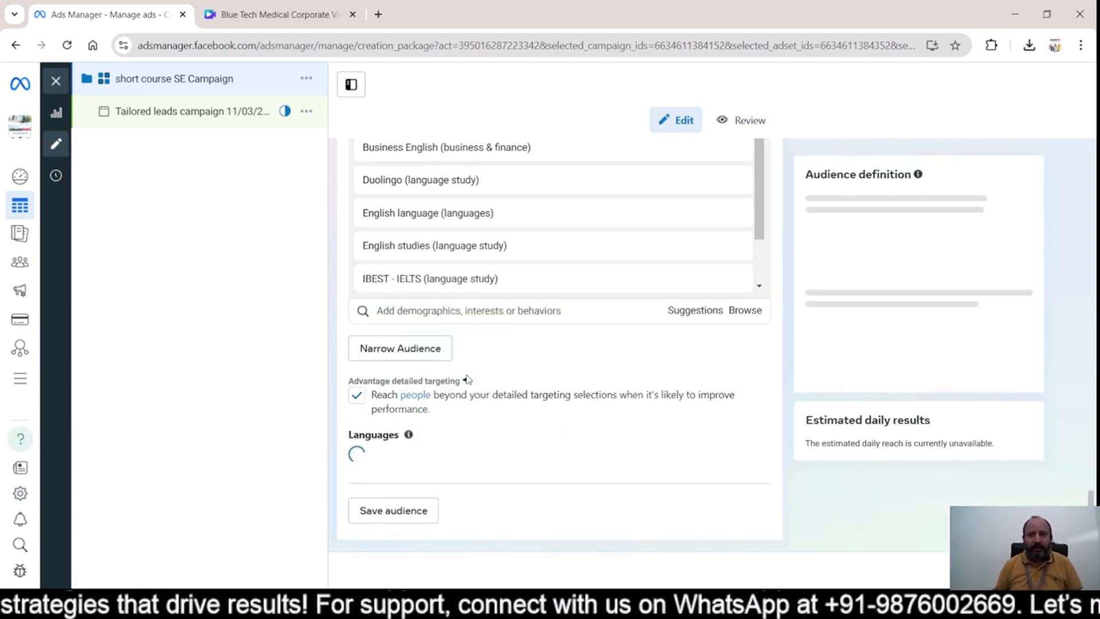
{"action": "left_click", "coordinate": [711, 310]}
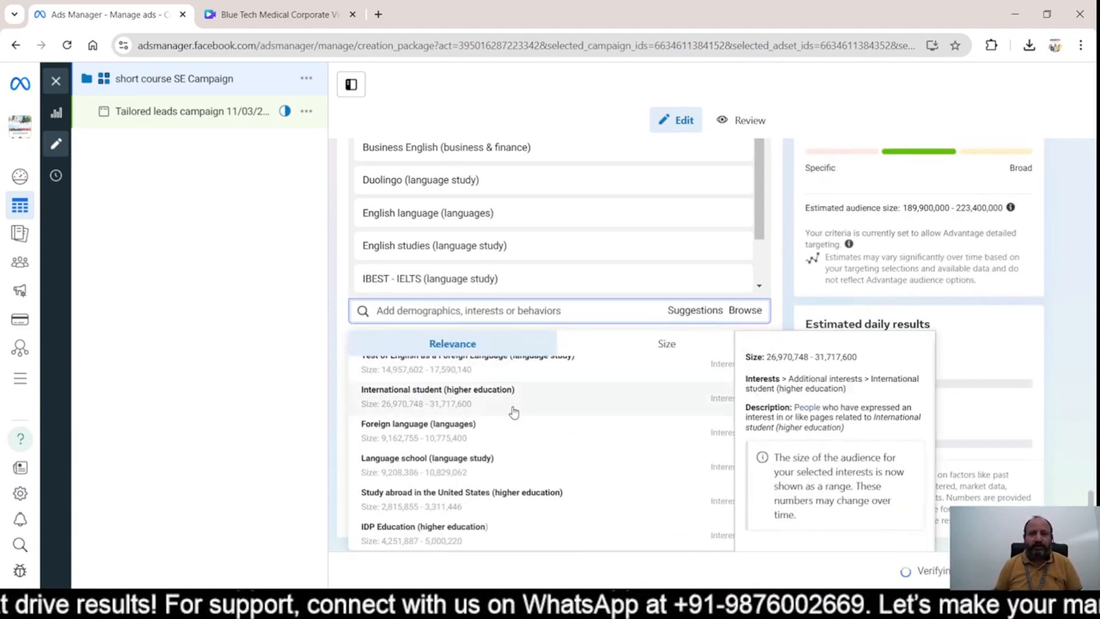
{"action": "scroll", "coordinate": [514, 413], "scroll_direction": "up", "scroll_amount": 1}
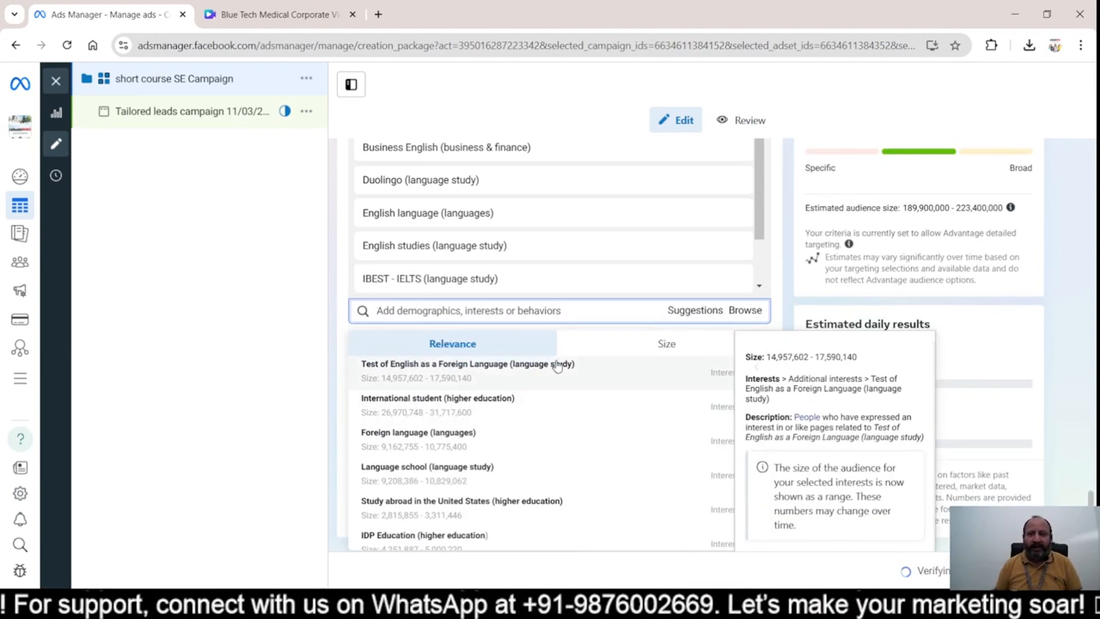
{"action": "left_click", "coordinate": [538, 370]}
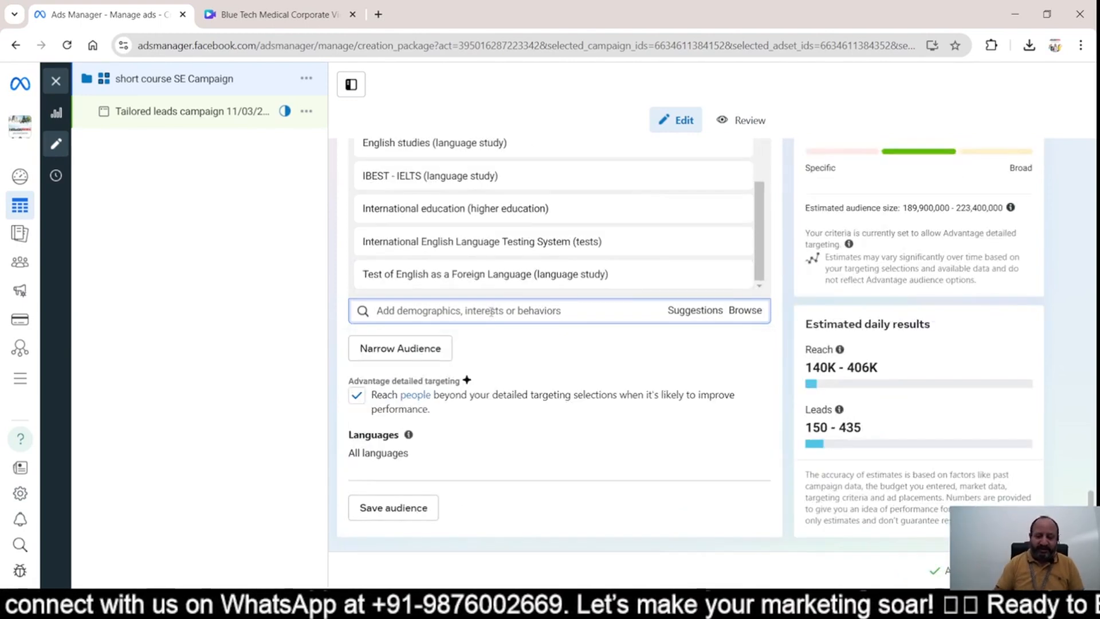
Search detailed targeting for PTE to add Pearson Language Tests, and add the suggested interests International student and IDP Education.
{"action": "type", "text": "PTE"}
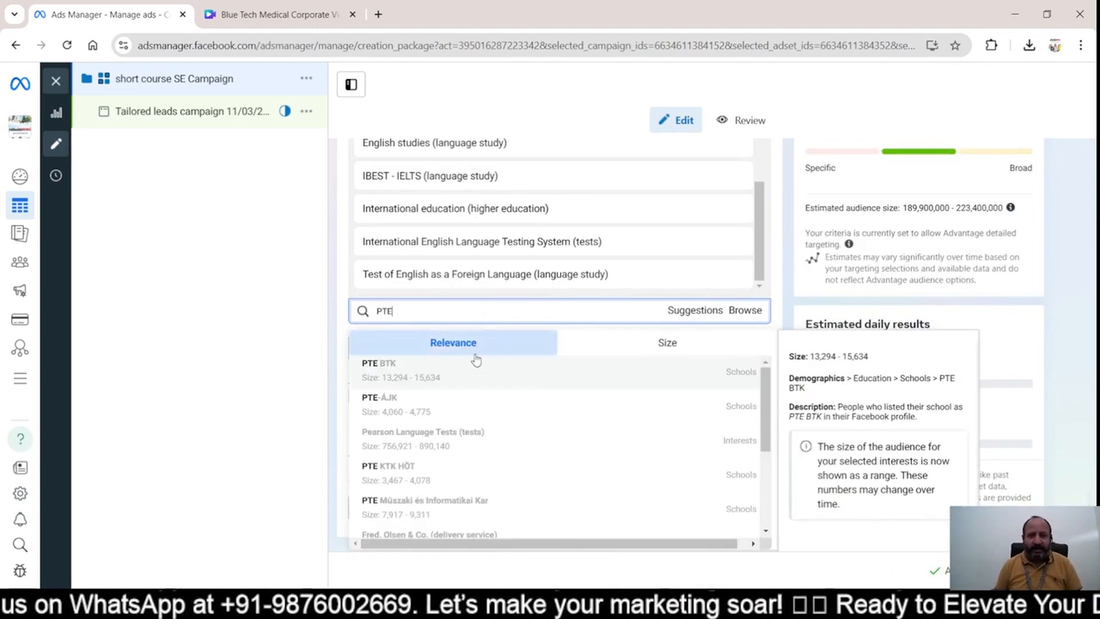
{"action": "left_click", "coordinate": [475, 445]}
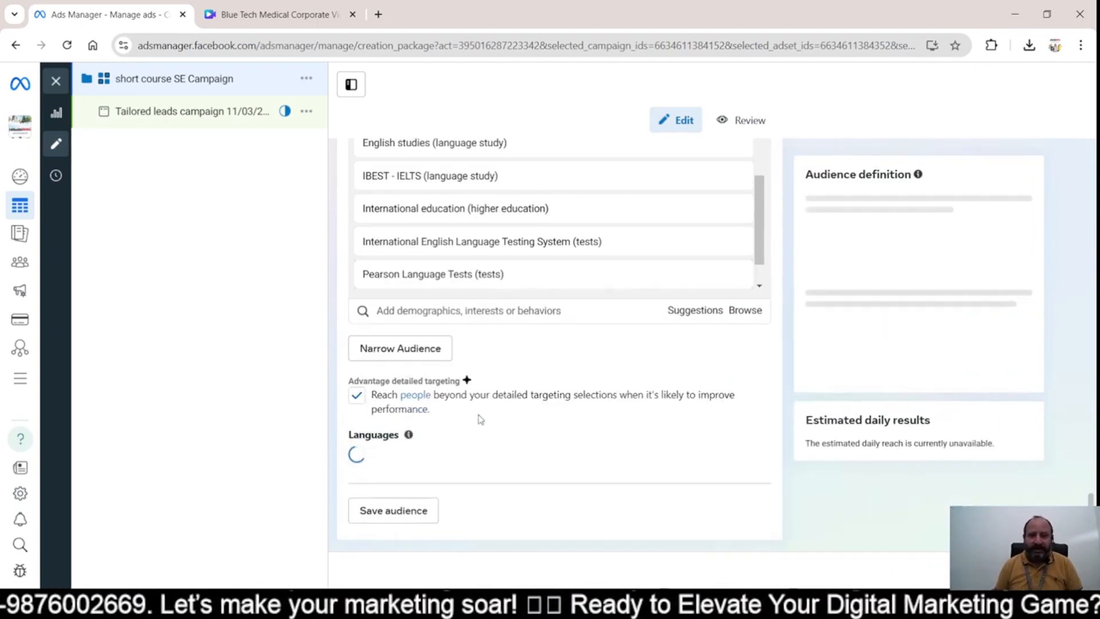
{"action": "left_click", "coordinate": [680, 311]}
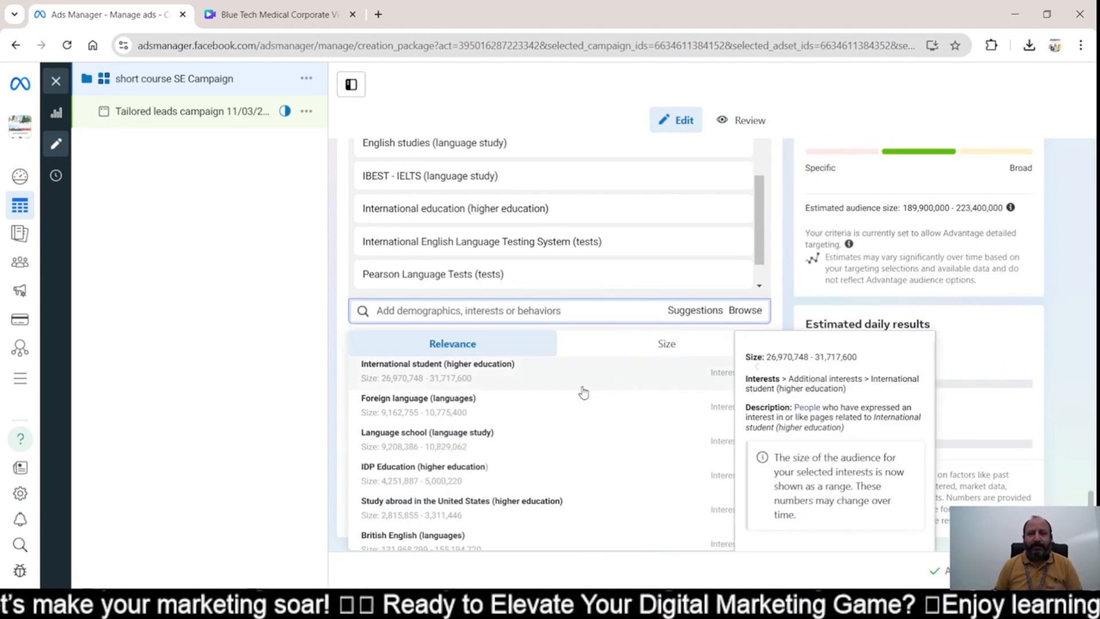
{"action": "left_click", "coordinate": [542, 377]}
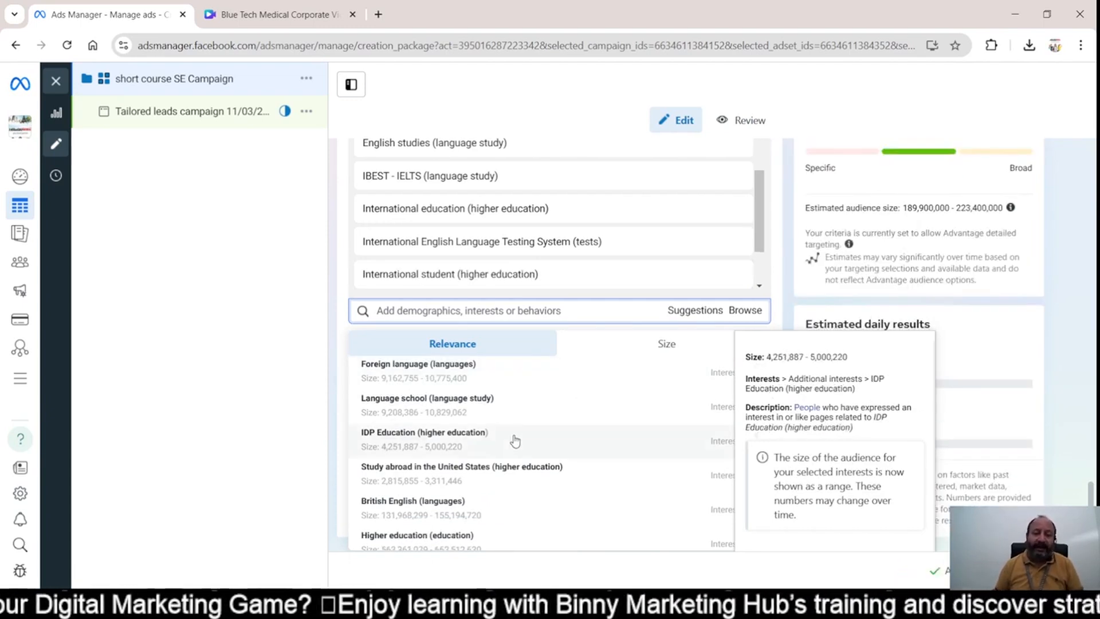
{"action": "left_click", "coordinate": [515, 440]}
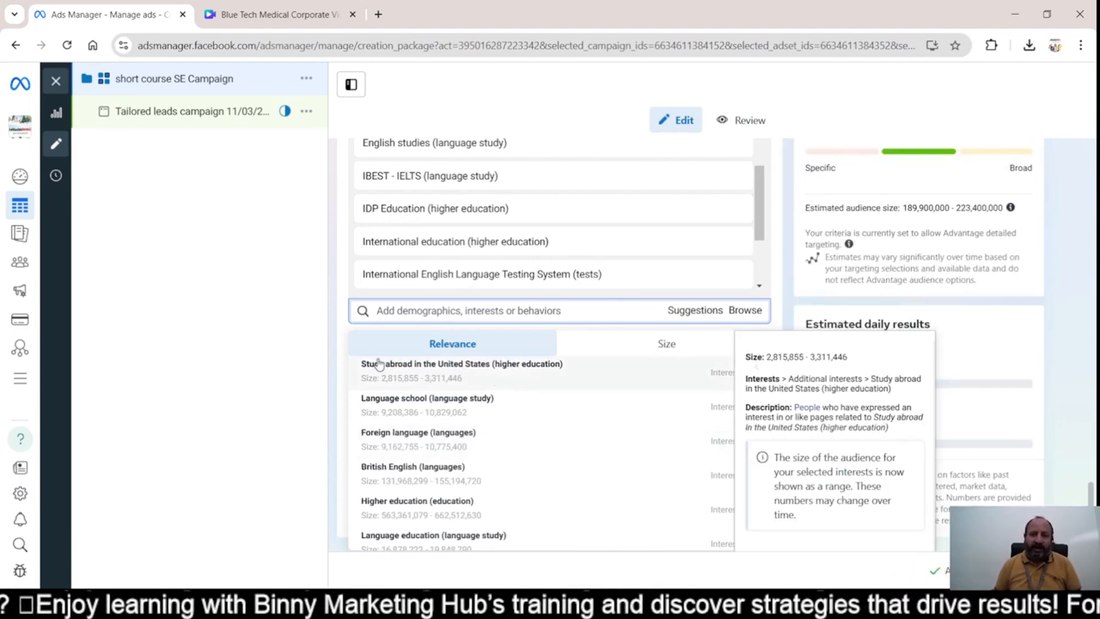
{"action": "left_click", "coordinate": [338, 351]}
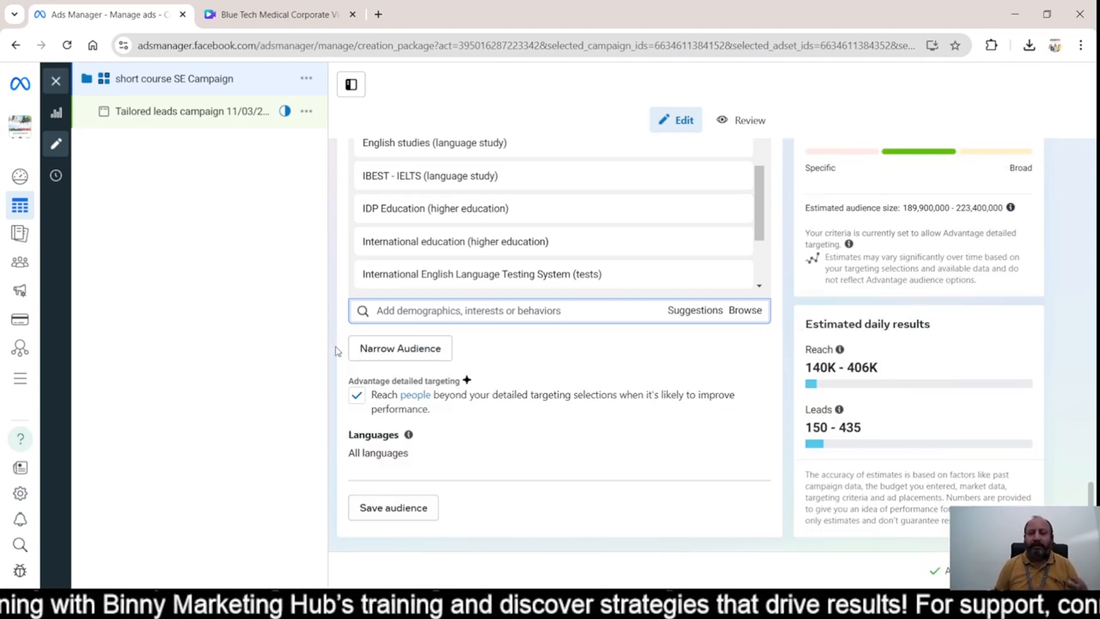
Limit the audience's languages to Punjabi, Marathi and Tamil.
{"action": "scroll", "coordinate": [484, 412], "scroll_direction": "down", "scroll_amount": 1}
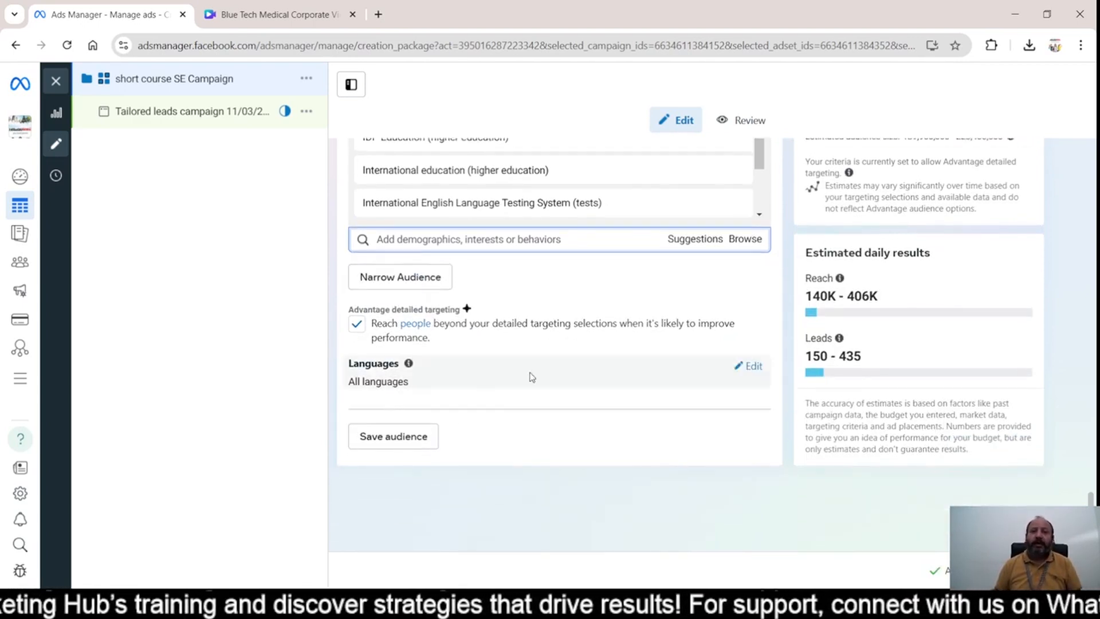
{"action": "left_click", "coordinate": [751, 367]}
{"action": "left_click", "coordinate": [467, 450]}
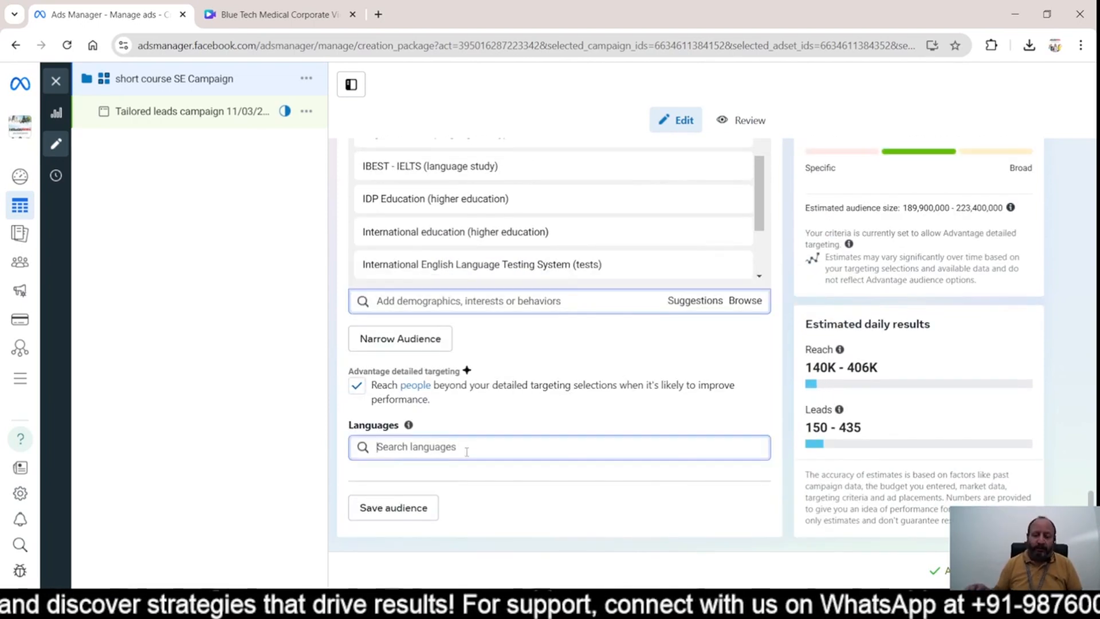
{"action": "type", "text": "pun"}
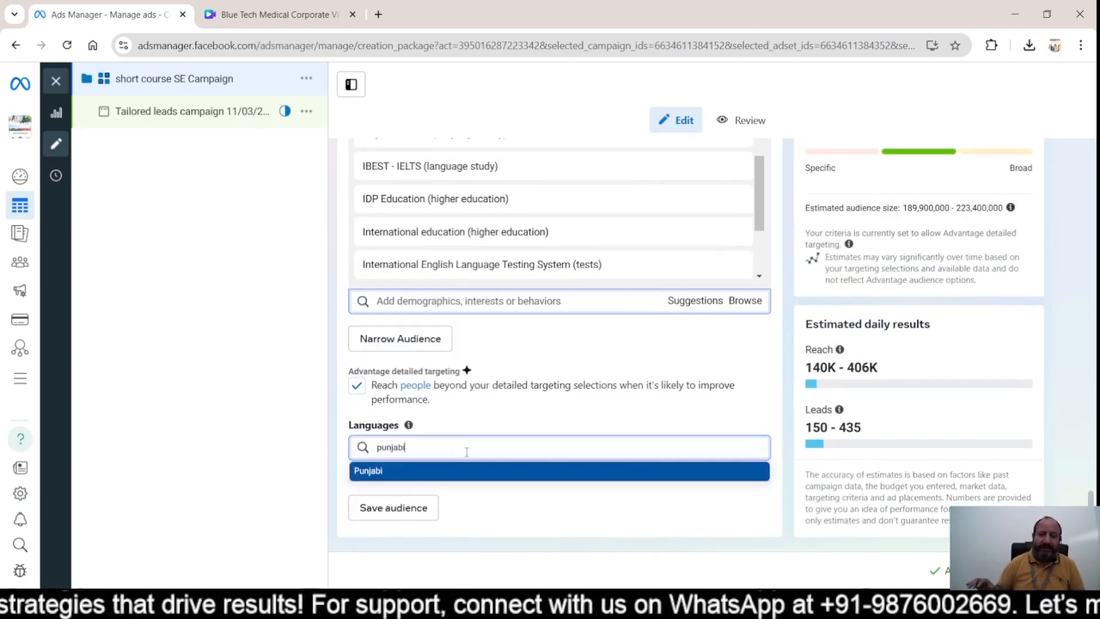
{"action": "type", "text": "jabi"}
{"action": "left_click", "coordinate": [469, 471]}
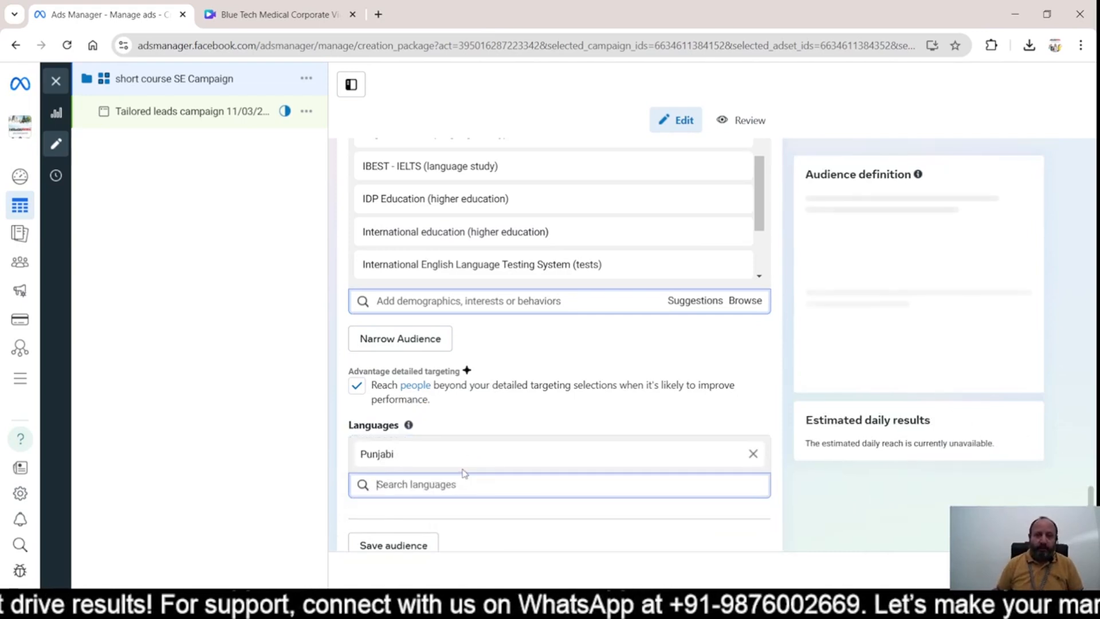
{"action": "type", "text": "marath"}
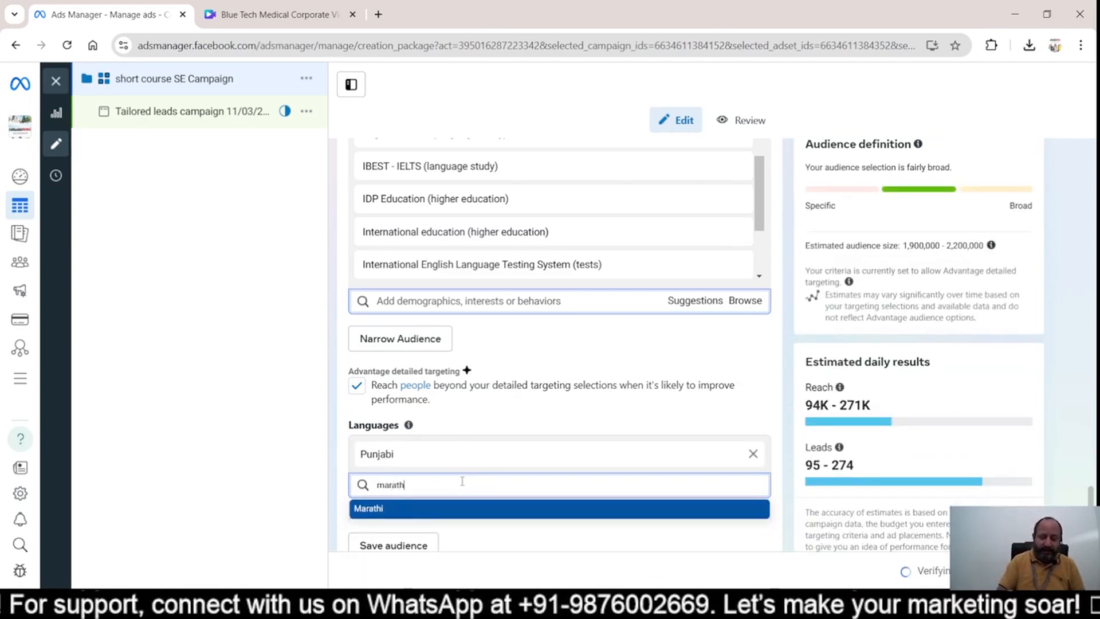
{"action": "type", "text": "i"}
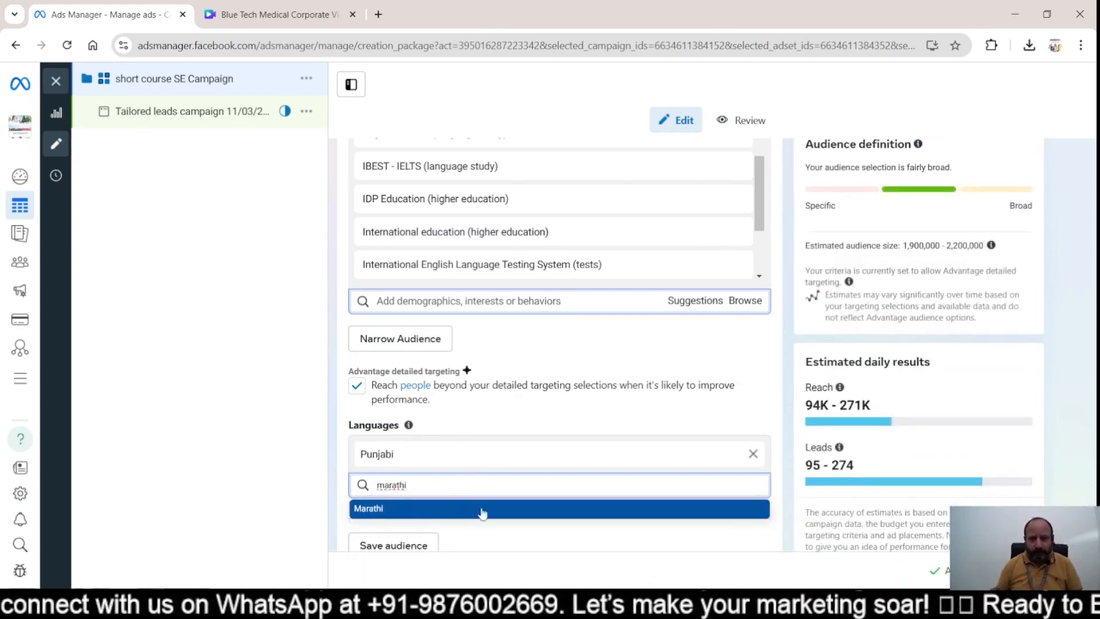
{"action": "left_click", "coordinate": [479, 511]}
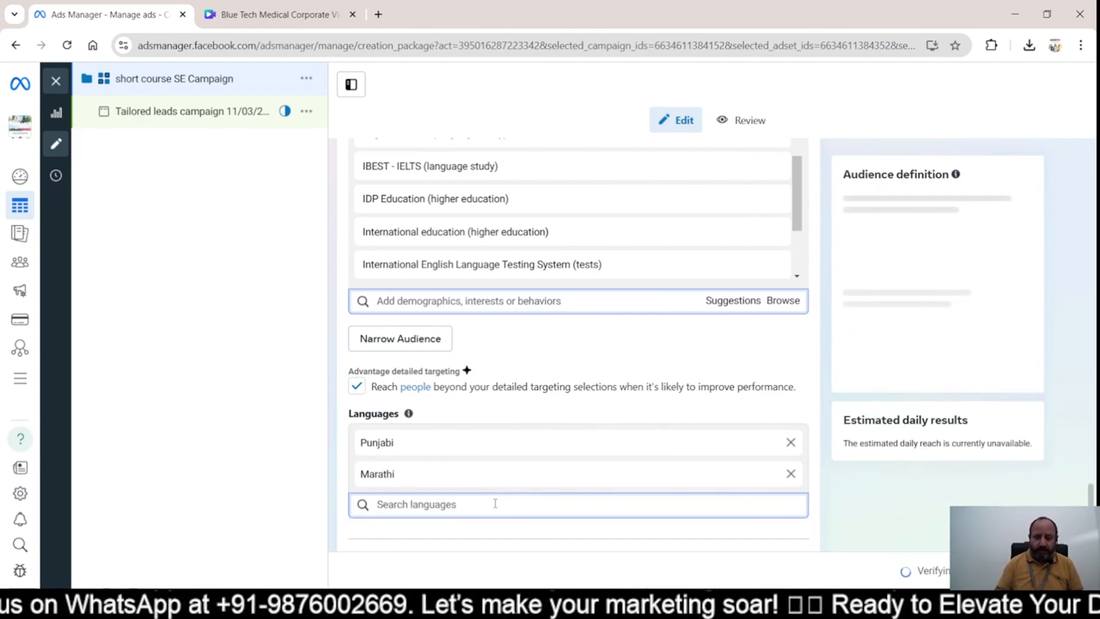
{"action": "type", "text": "tamil"}
{"action": "left_click", "coordinate": [503, 541]}
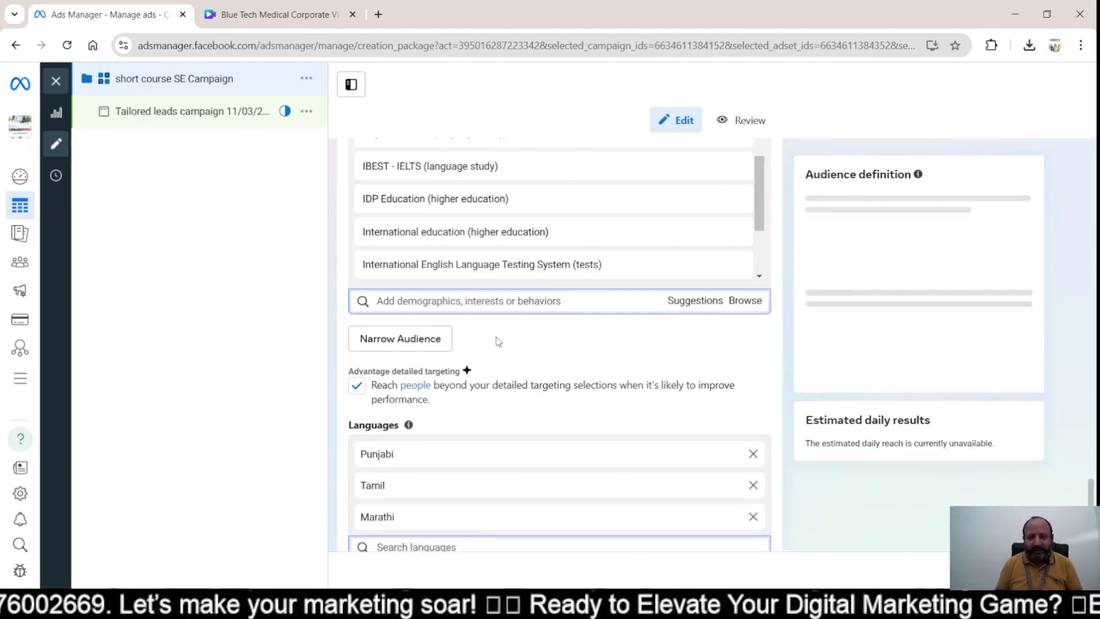
Save the audience under the name DEMO Crash class testing.
{"action": "scroll", "coordinate": [498, 342], "scroll_direction": "down", "scroll_amount": 2}
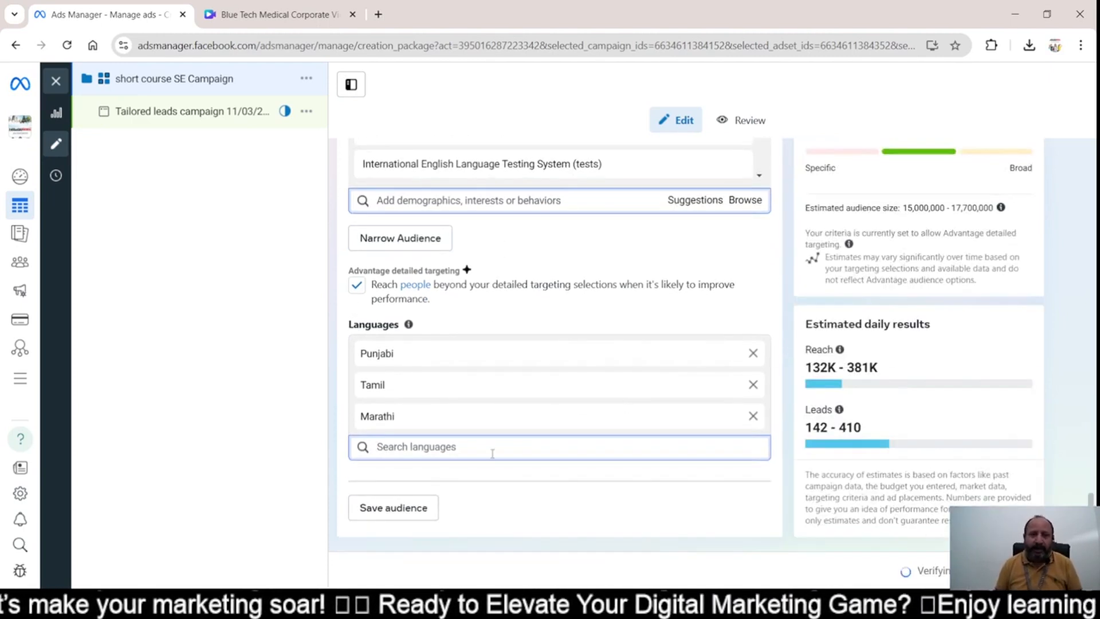
{"action": "left_click", "coordinate": [413, 507]}
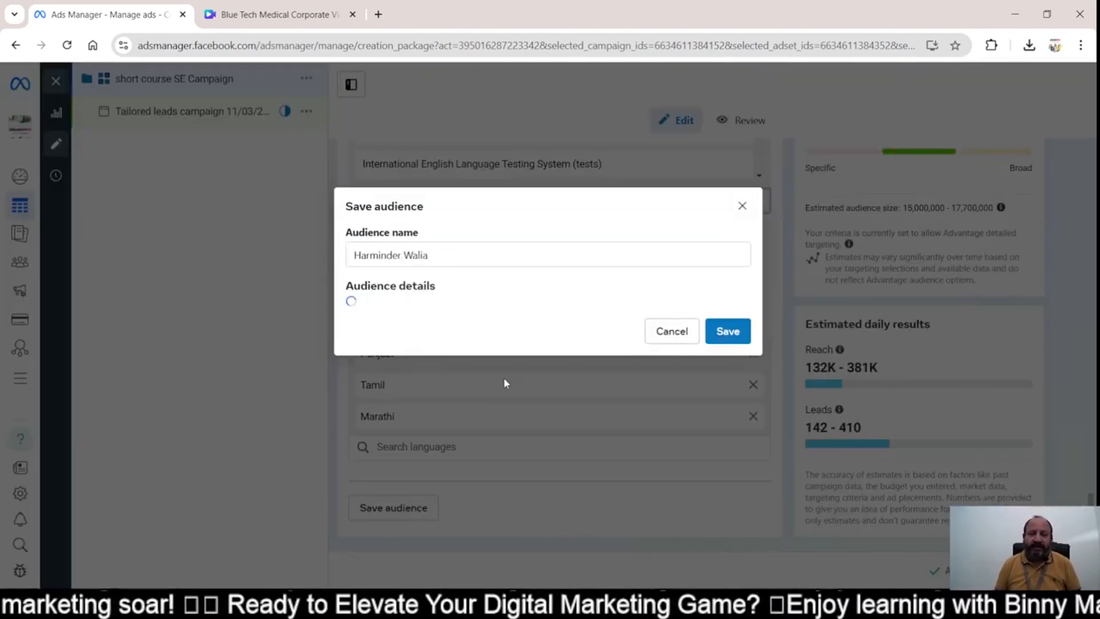
{"action": "left_click_drag", "start_coordinate": [484, 162], "coordinate": [347, 163]}
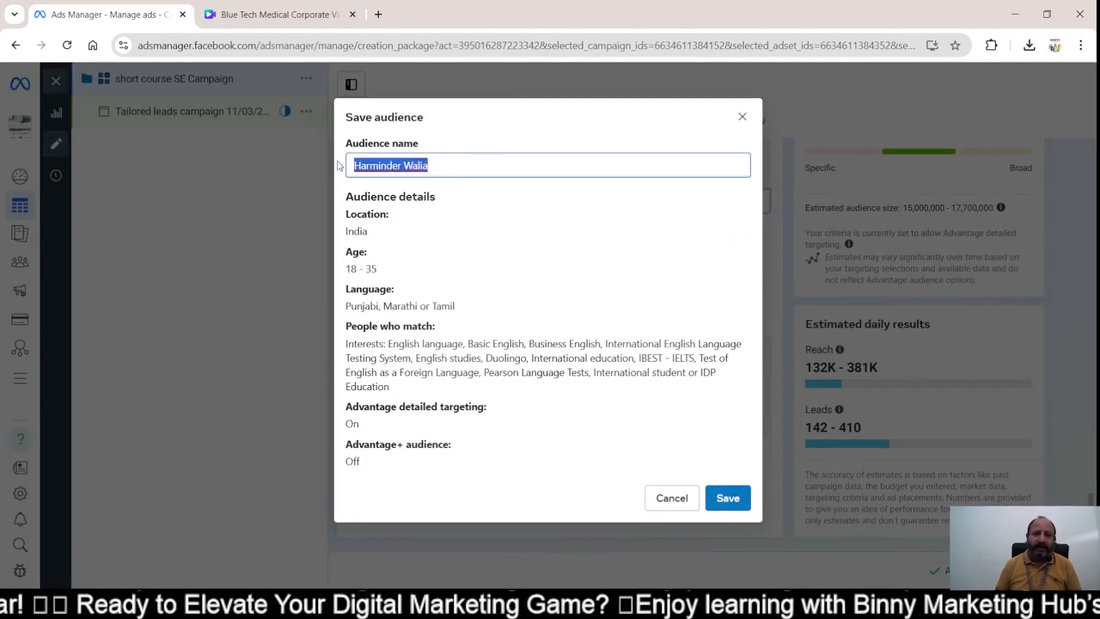
{"action": "type", "text": "DEMO "}
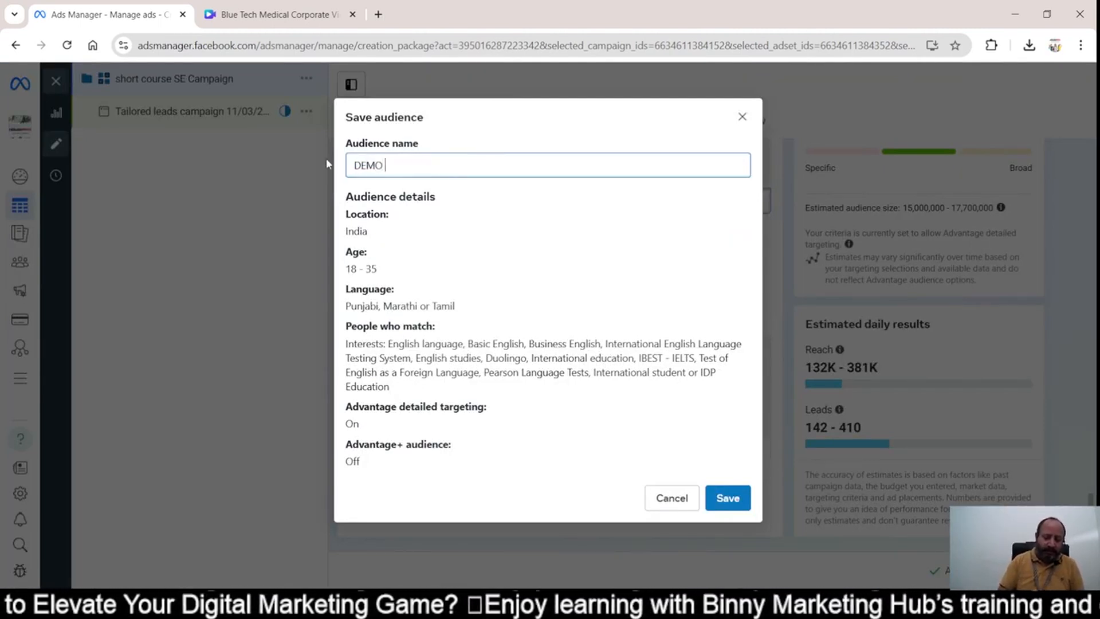
{"action": "type", "text": "Crash class"}
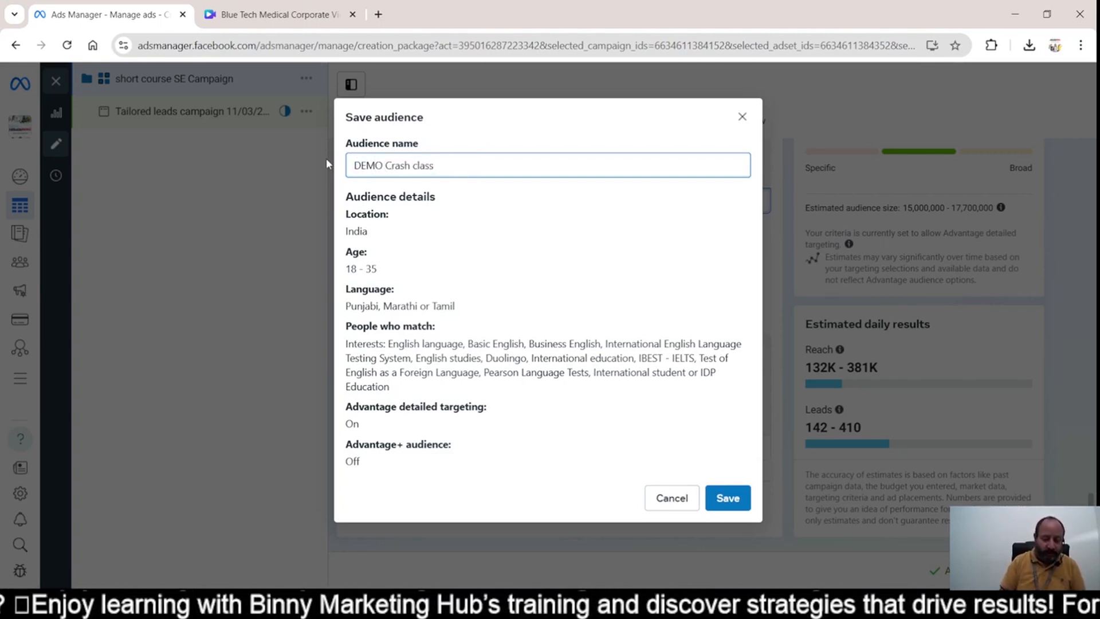
{"action": "type", "text": " testing"}
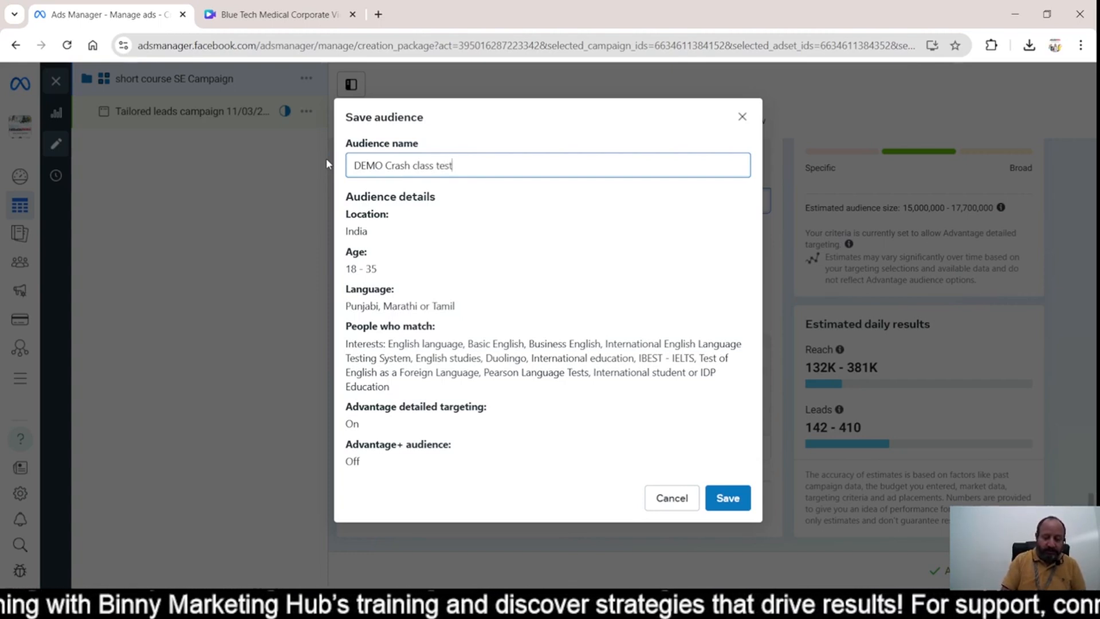
{"action": "left_click", "coordinate": [735, 509]}
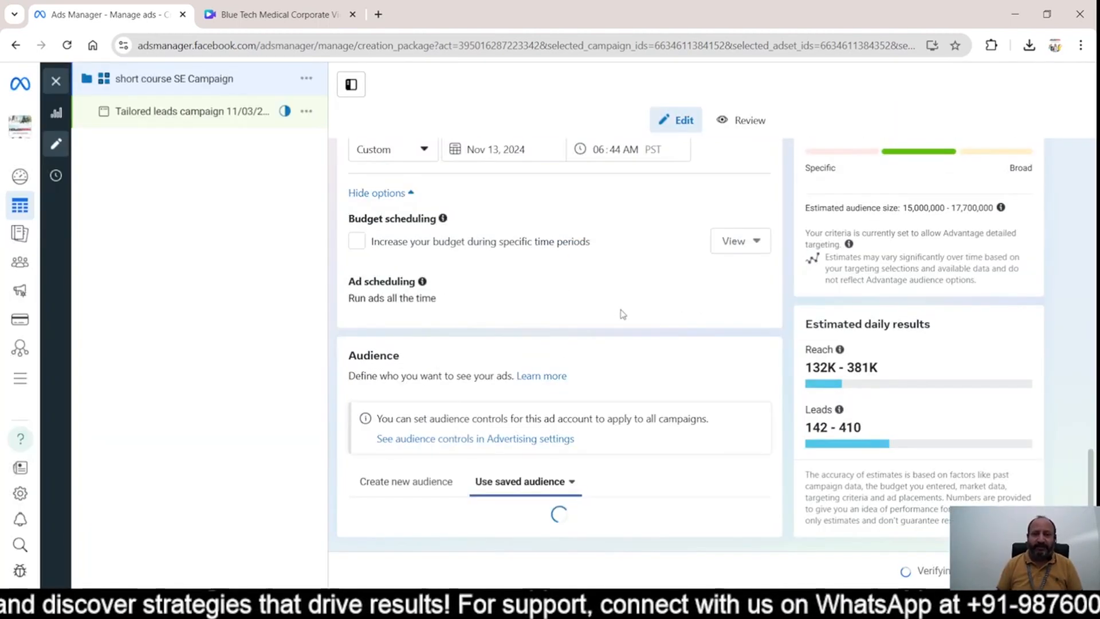
Review the campaign's conversion location, budget, schedule and saved audience details.
{"action": "scroll", "coordinate": [654, 381], "scroll_direction": "up", "scroll_amount": 10}
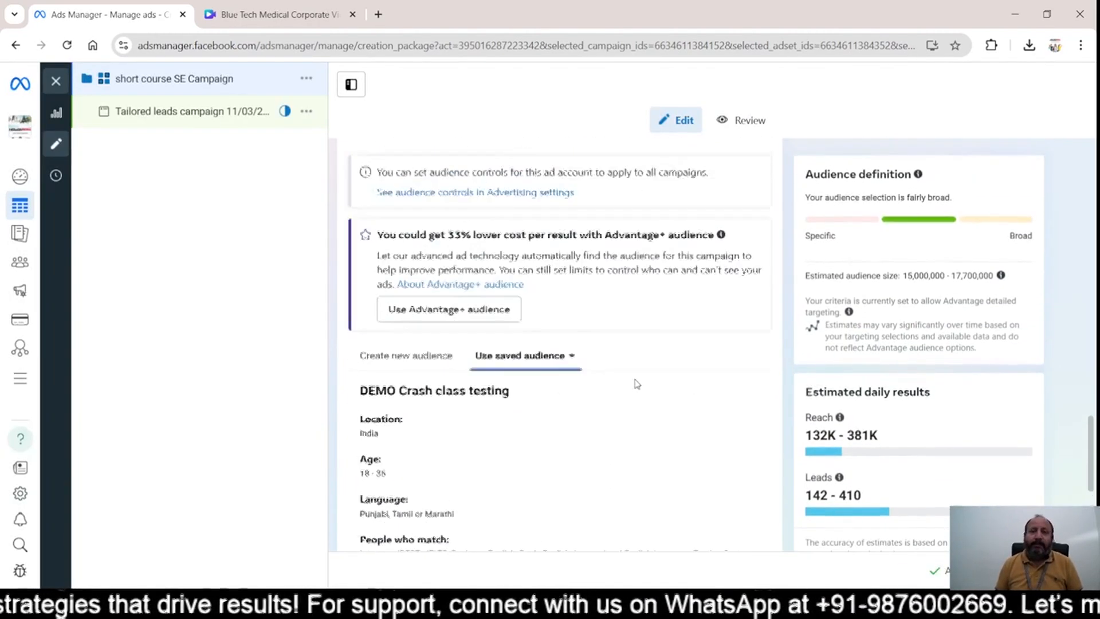
{"action": "scroll", "coordinate": [664, 370], "scroll_direction": "up", "scroll_amount": 8}
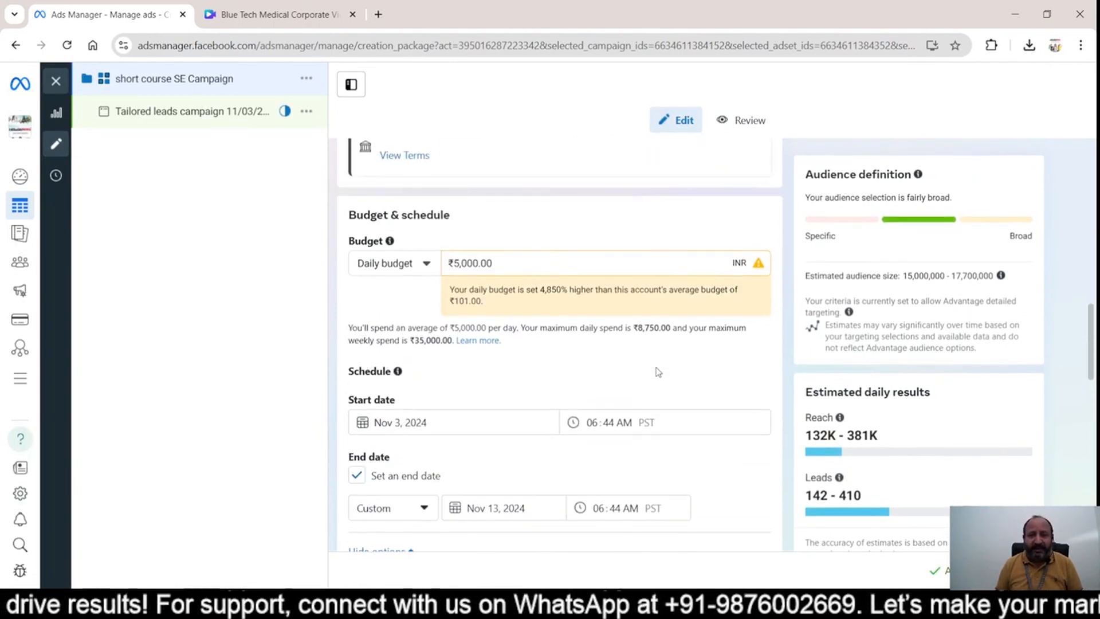
{"action": "scroll", "coordinate": [655, 372], "scroll_direction": "up", "scroll_amount": 4}
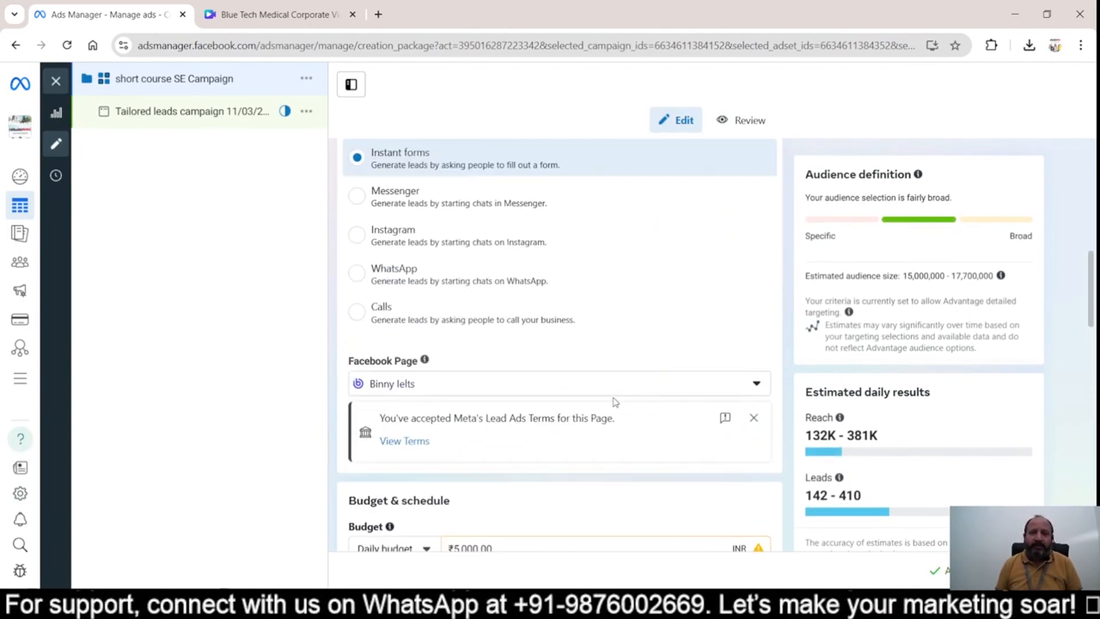
{"action": "scroll", "coordinate": [632, 385], "scroll_direction": "up", "scroll_amount": 6}
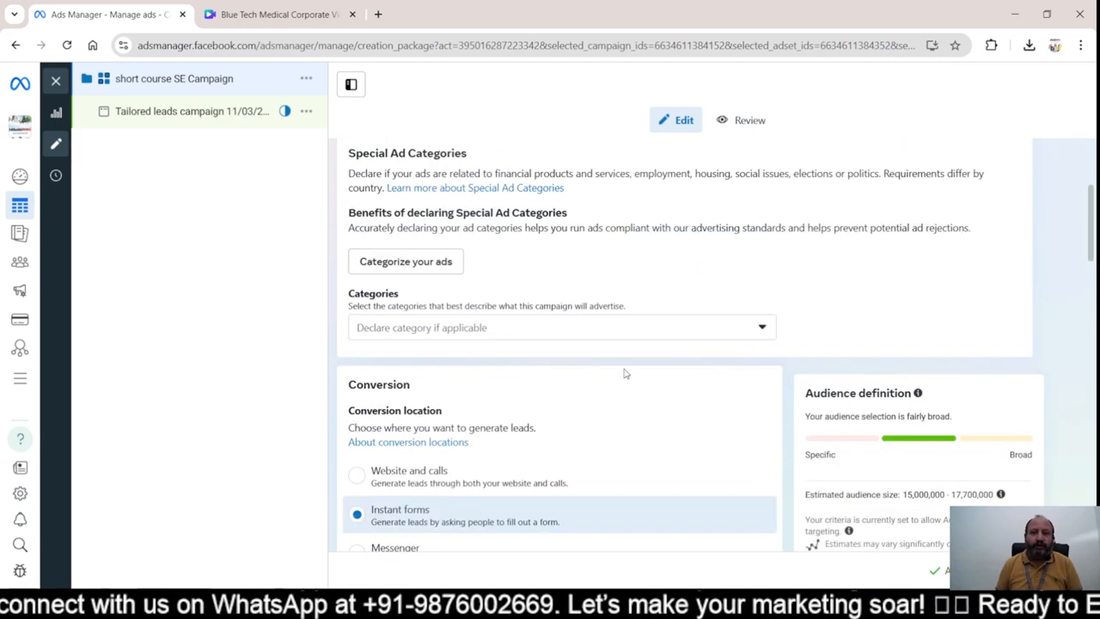
{"action": "scroll", "coordinate": [633, 384], "scroll_direction": "down", "scroll_amount": 10}
{"action": "scroll", "coordinate": [625, 374], "scroll_direction": "down", "scroll_amount": 12}
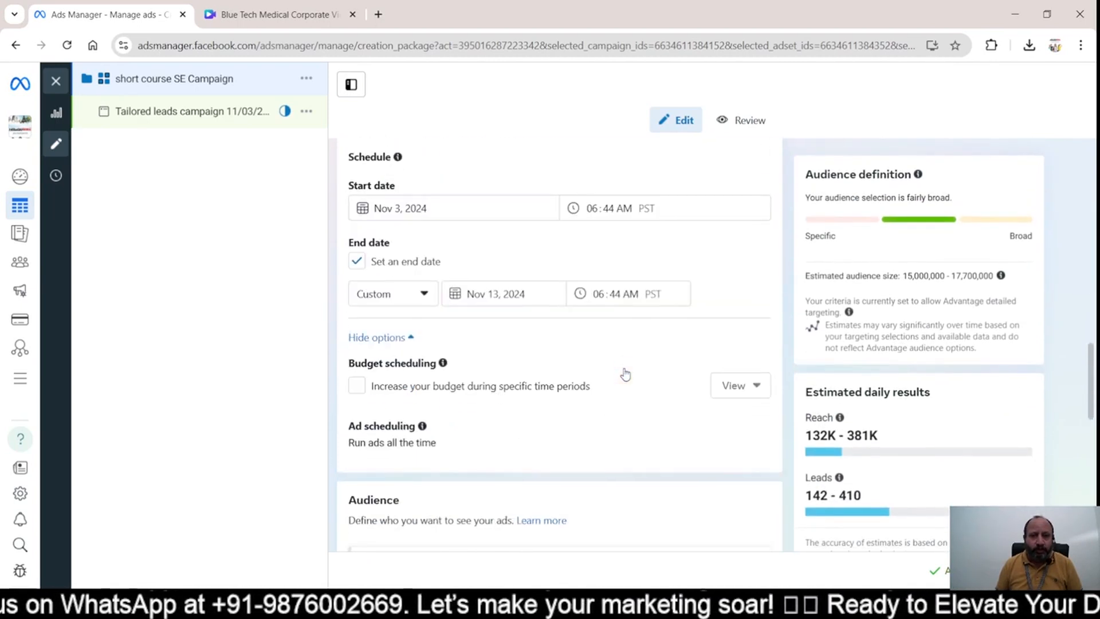
{"action": "scroll", "coordinate": [625, 374], "scroll_direction": "down", "scroll_amount": 1}
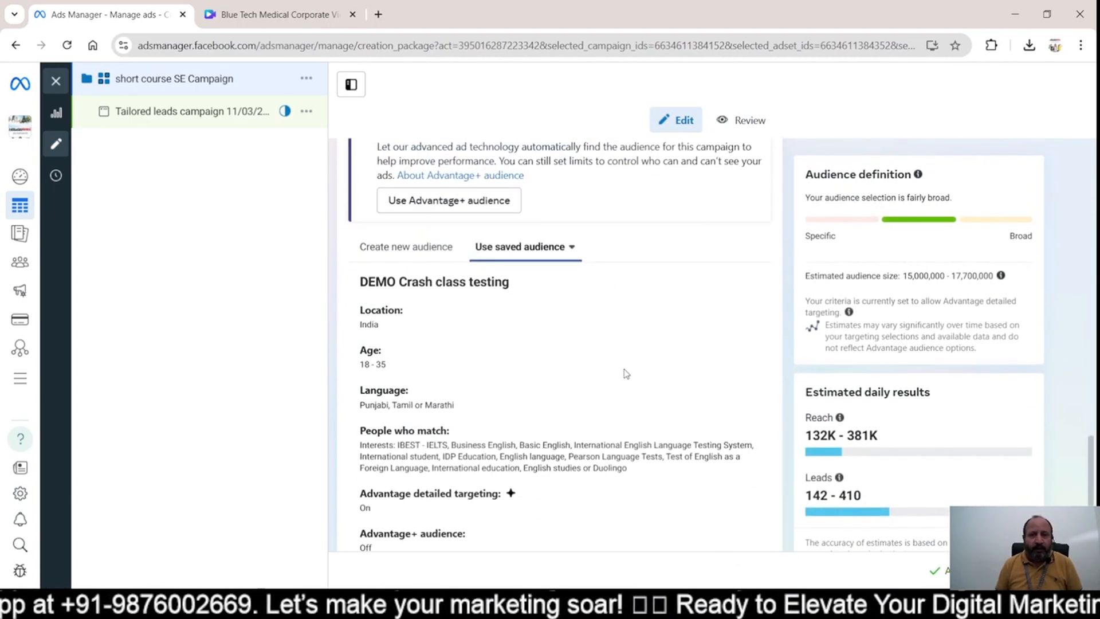
Switch the audience to a new one and reapply the saved audience DEMO Crash class testing by searching for demo.
{"action": "scroll", "coordinate": [602, 405], "scroll_direction": "up", "scroll_amount": 2}
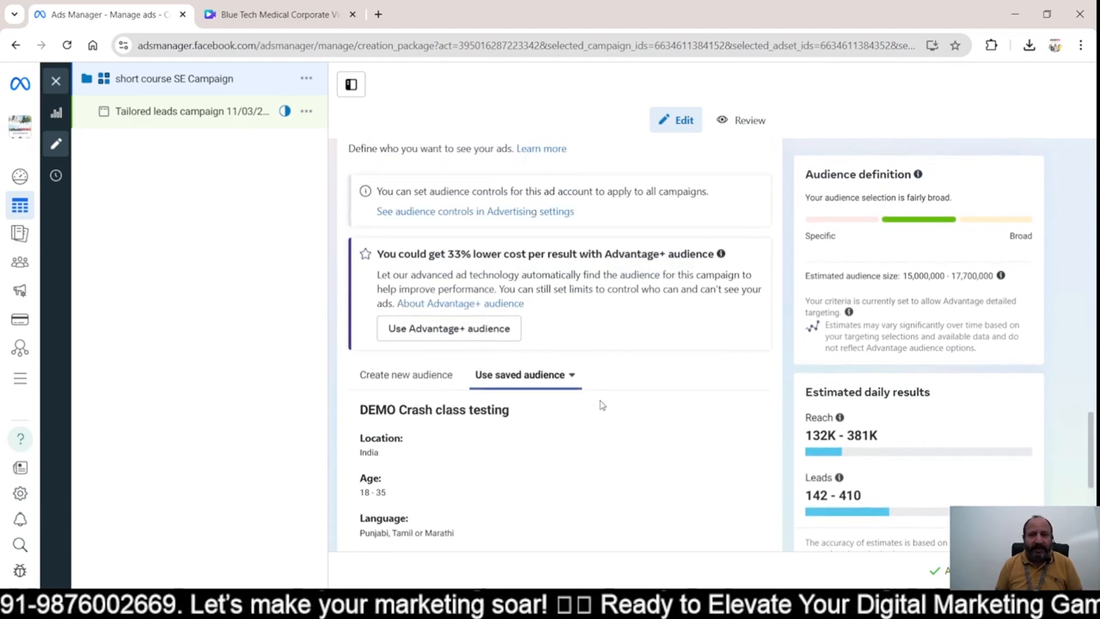
{"action": "left_click", "coordinate": [435, 390]}
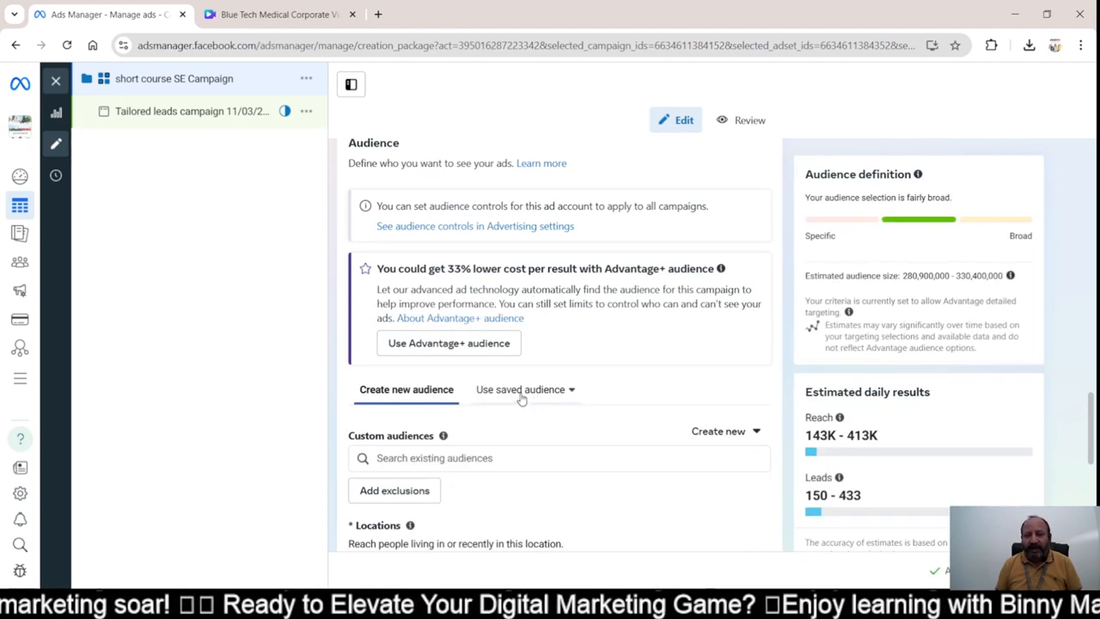
{"action": "left_click", "coordinate": [507, 394]}
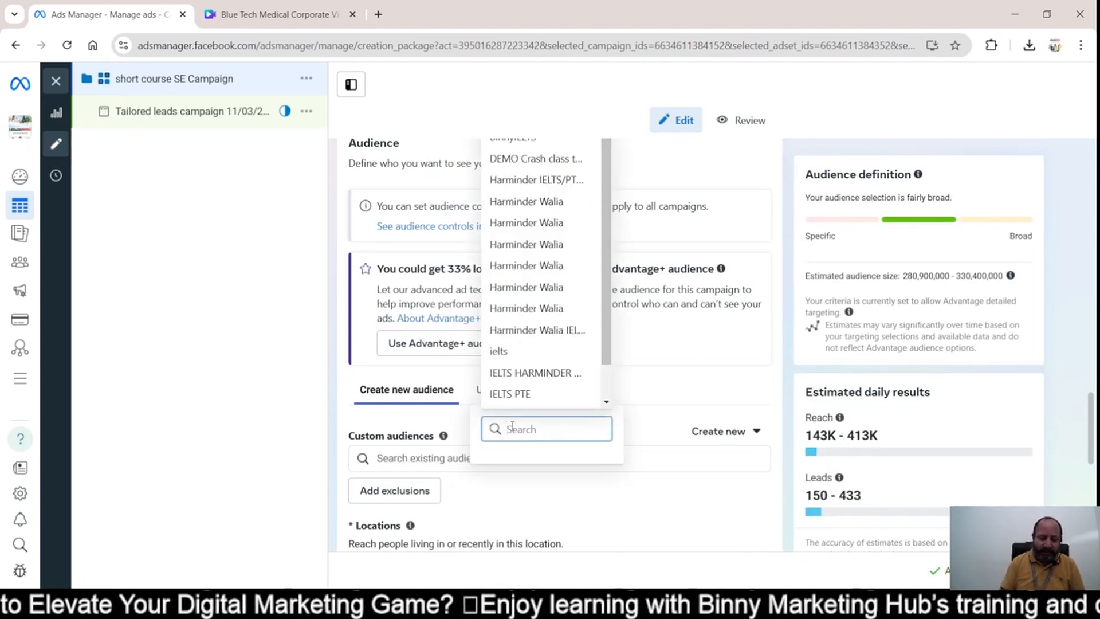
{"action": "type", "text": "demo"}
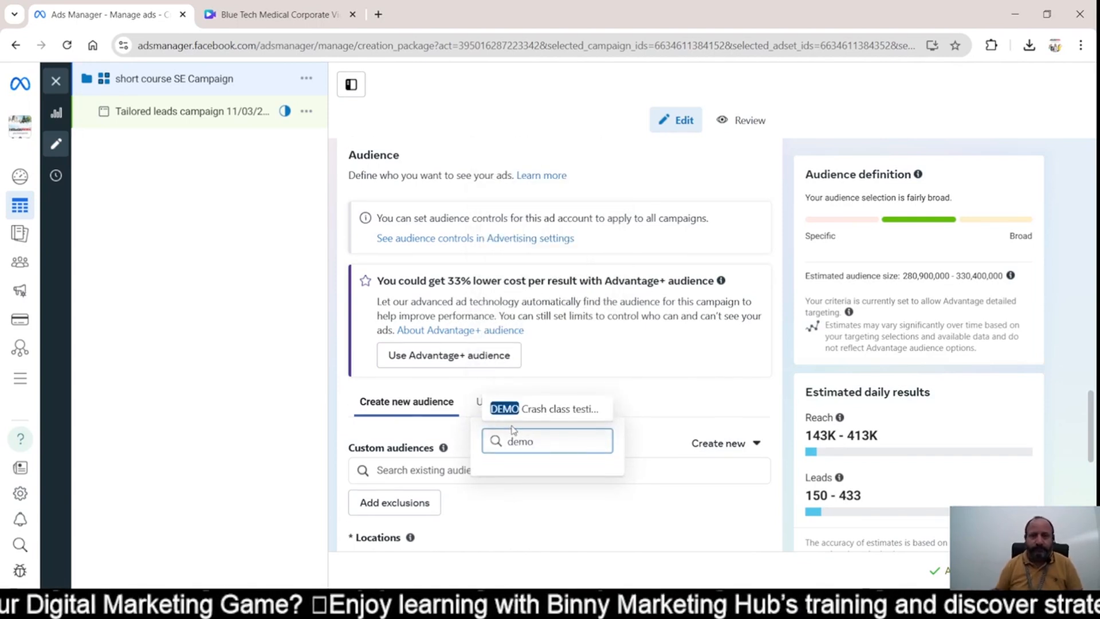
{"action": "left_click", "coordinate": [561, 410]}
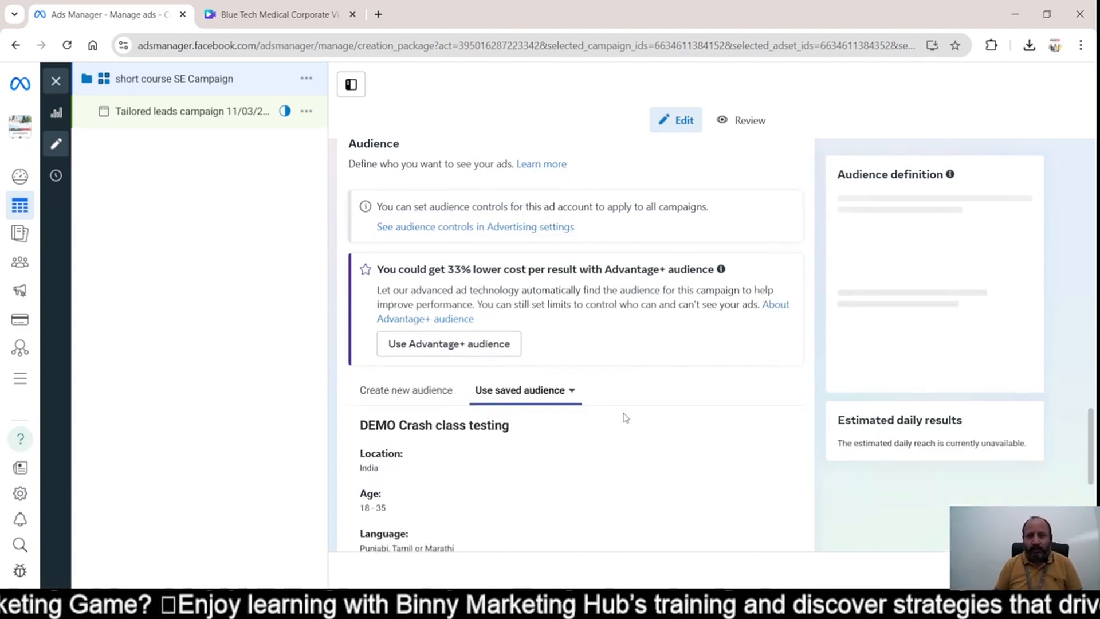
Examine the saved audience's targeting details and the estimated daily reach and leads.
{"action": "scroll", "coordinate": [495, 430], "scroll_direction": "down", "scroll_amount": 6}
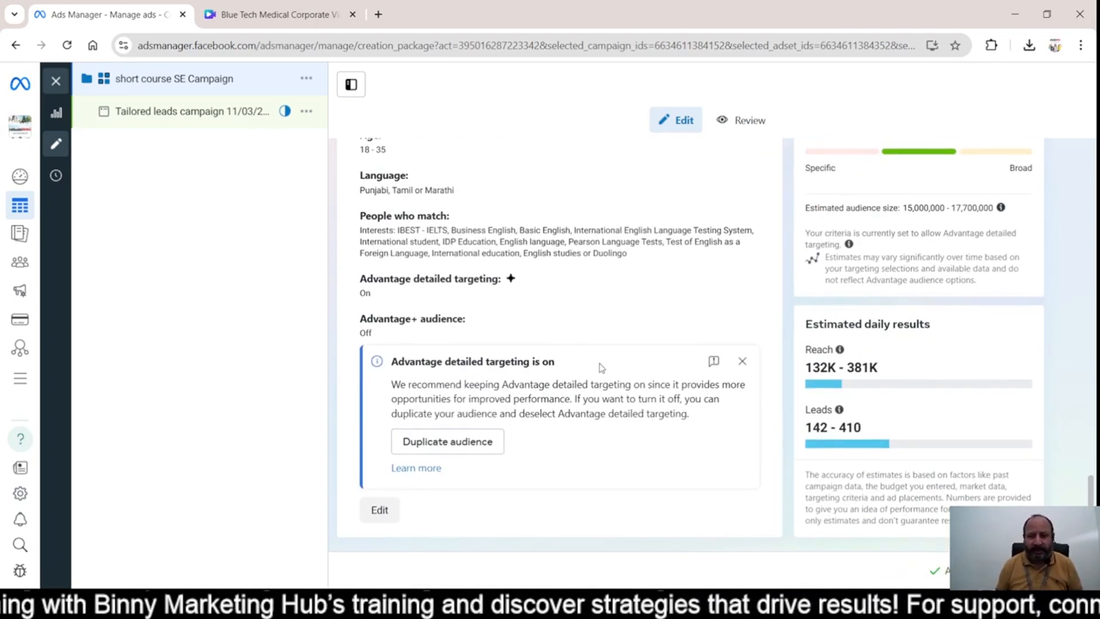
{"action": "left_click_drag", "start_coordinate": [810, 367], "coordinate": [891, 368]}
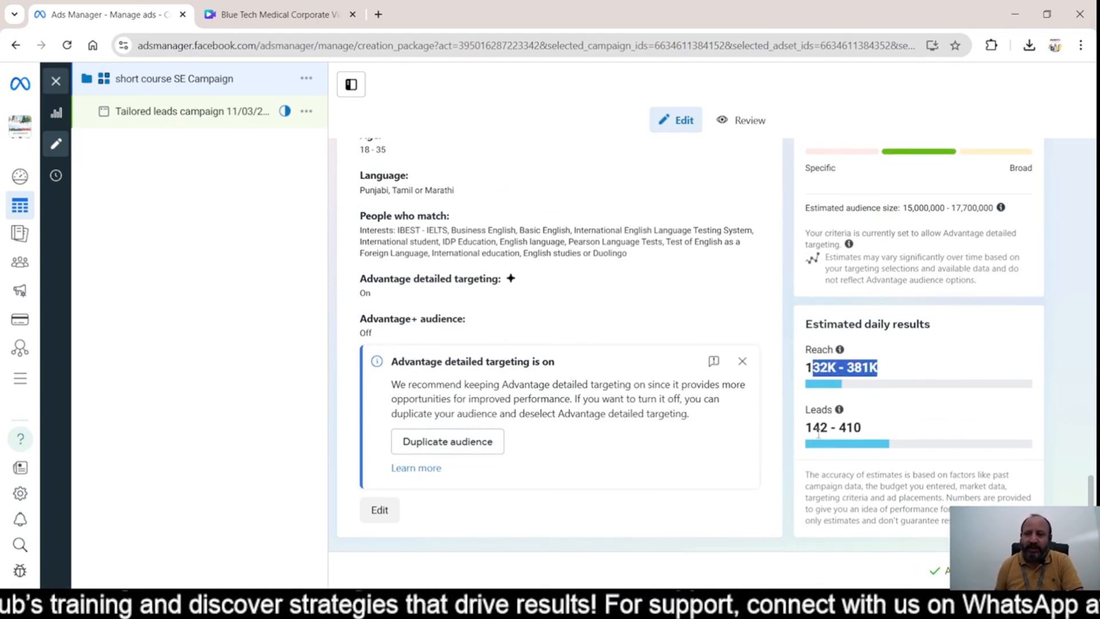
{"action": "left_click_drag", "start_coordinate": [805, 427], "coordinate": [887, 428]}
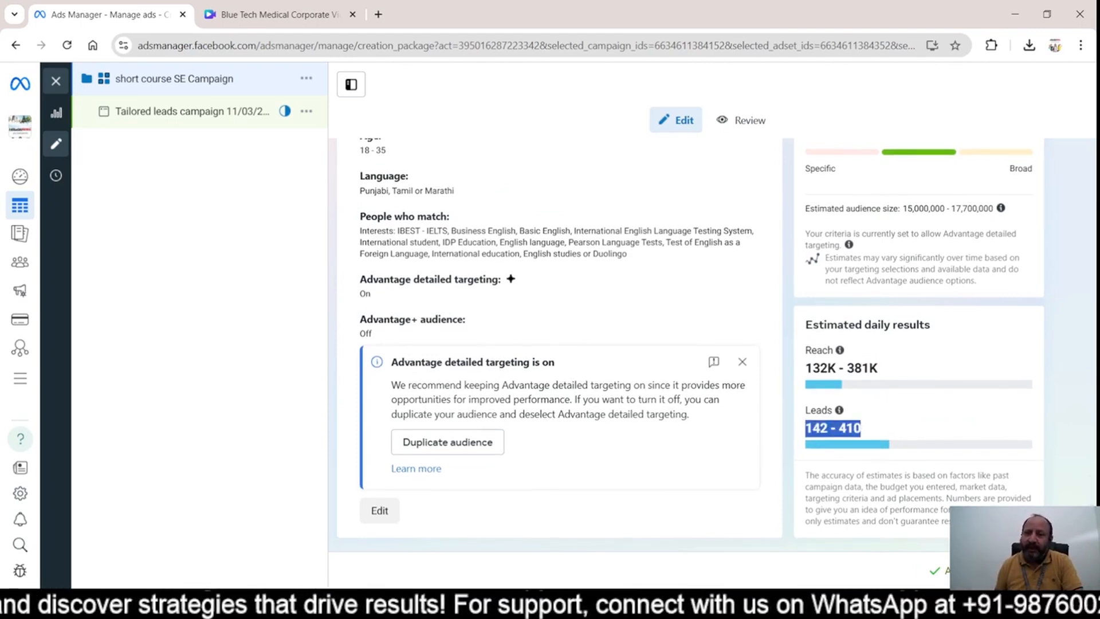
Proceed to the ad and set up its creative with the primary text "demo" and the headline "demo 1".
{"action": "left_click", "coordinate": [1056, 571]}
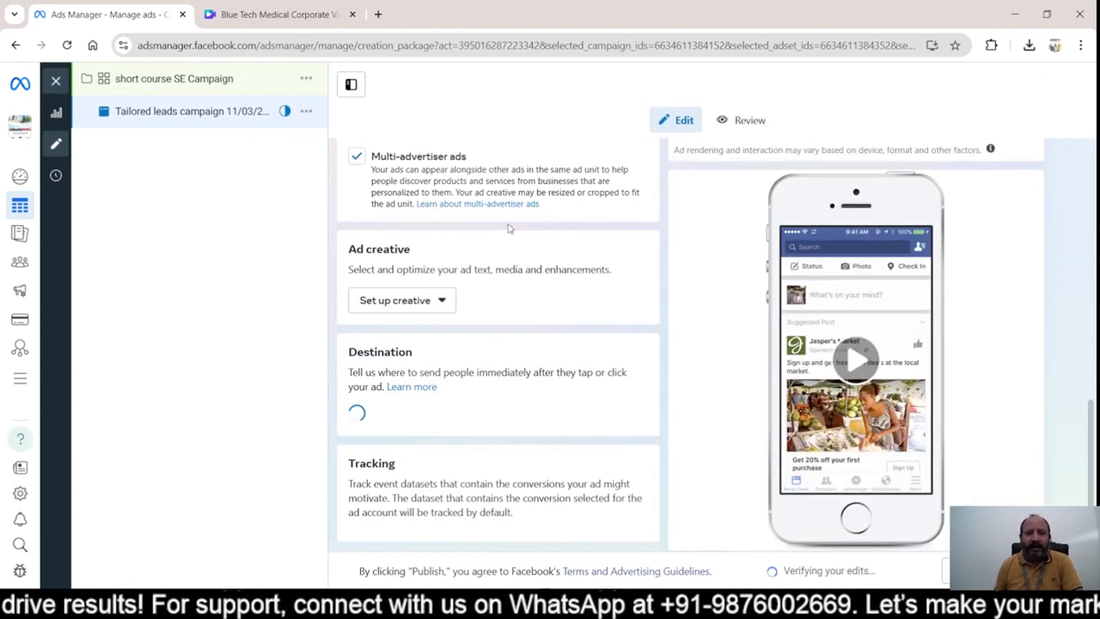
{"action": "left_click", "coordinate": [420, 309]}
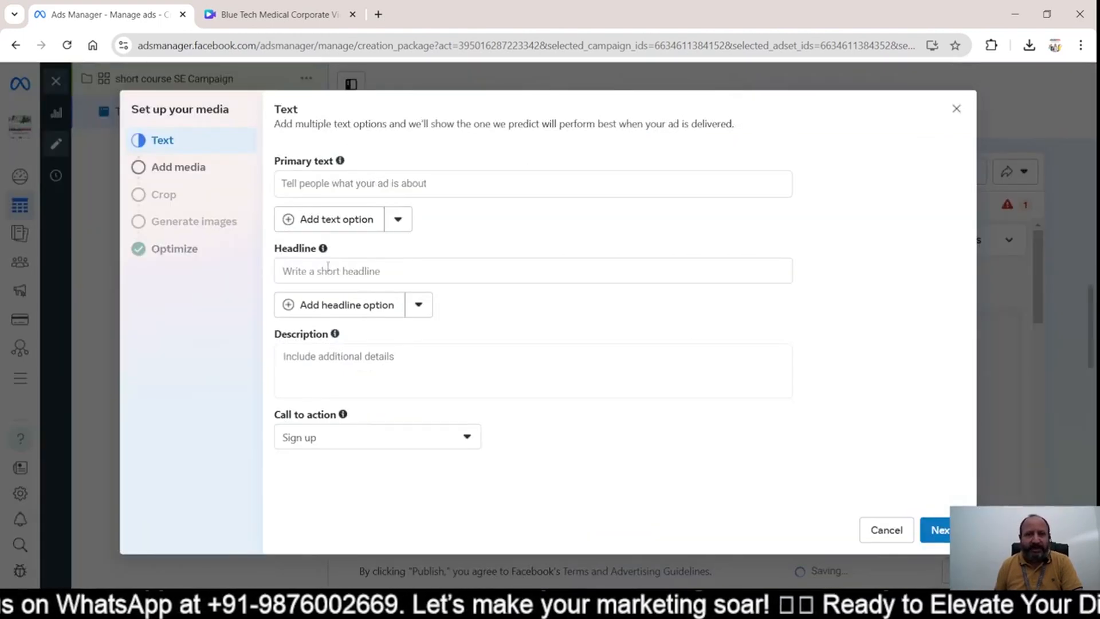
{"action": "left_click", "coordinate": [373, 185]}
{"action": "type", "text": "demo"}
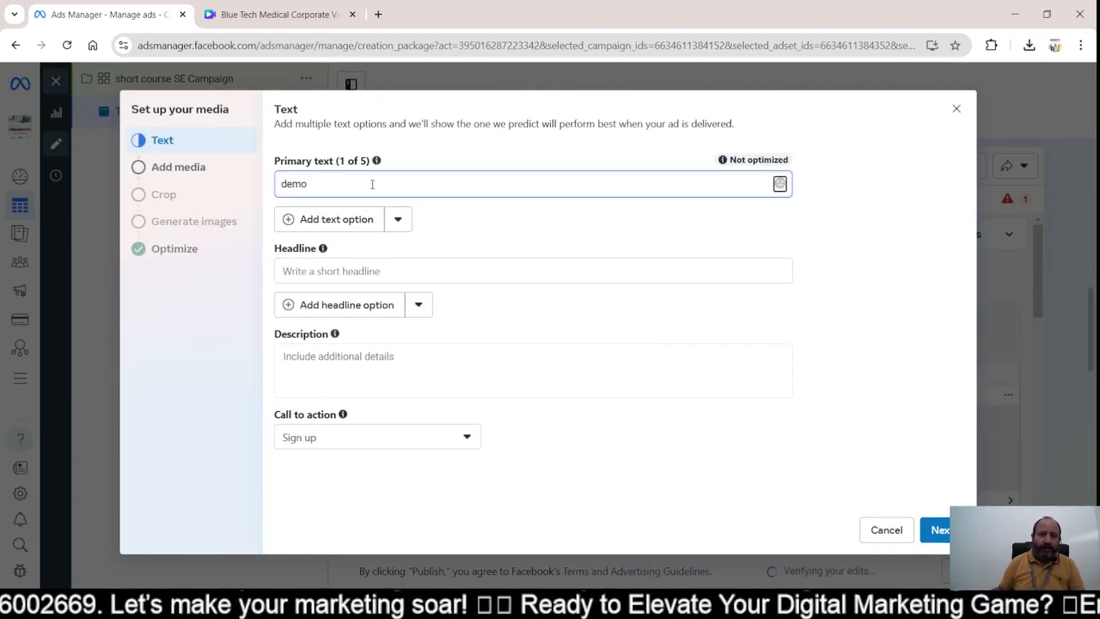
{"action": "left_click", "coordinate": [360, 274]}
{"action": "type", "text": "demo 1"}
{"action": "left_click", "coordinate": [305, 368]}
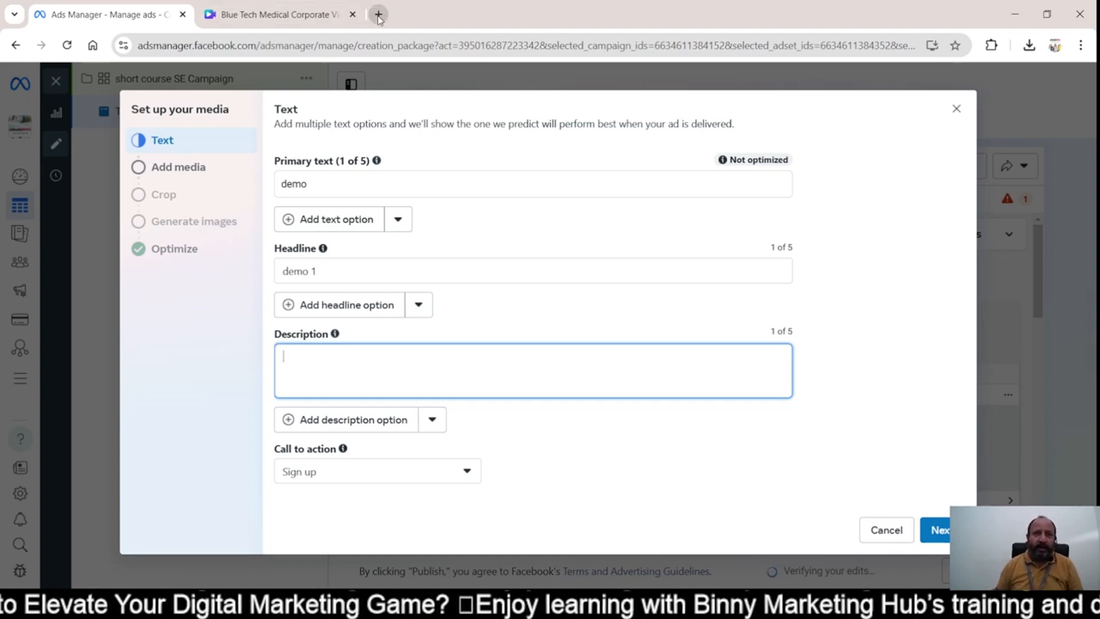
Open chatgpt.com in a new browser tab and stay logged out.
{"action": "left_click", "coordinate": [395, 43]}
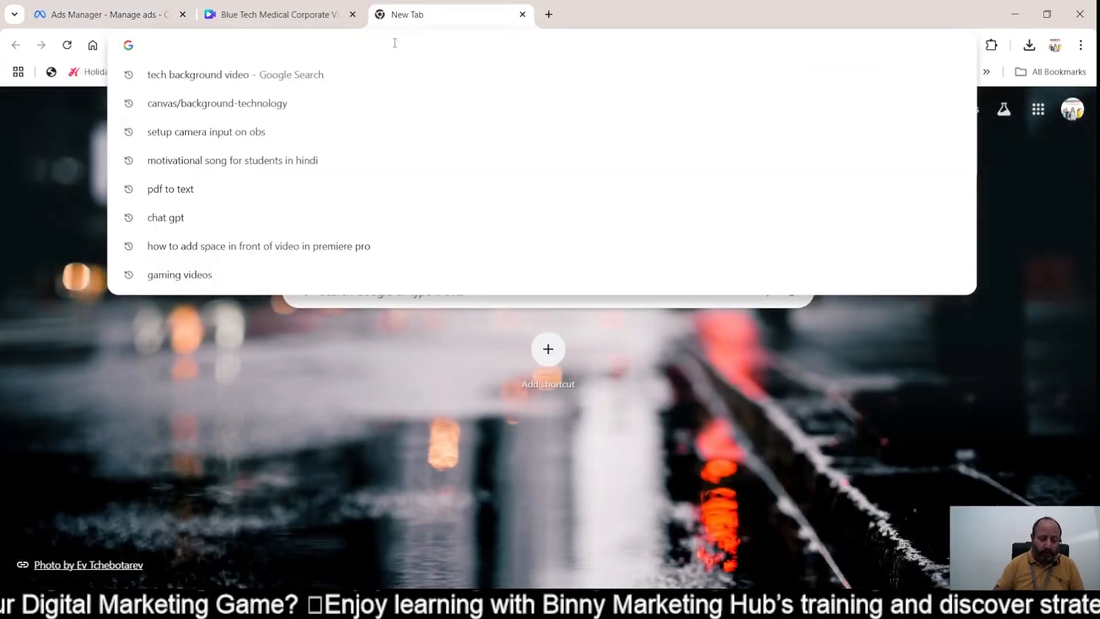
{"action": "type", "text": "chatgpt.com"}
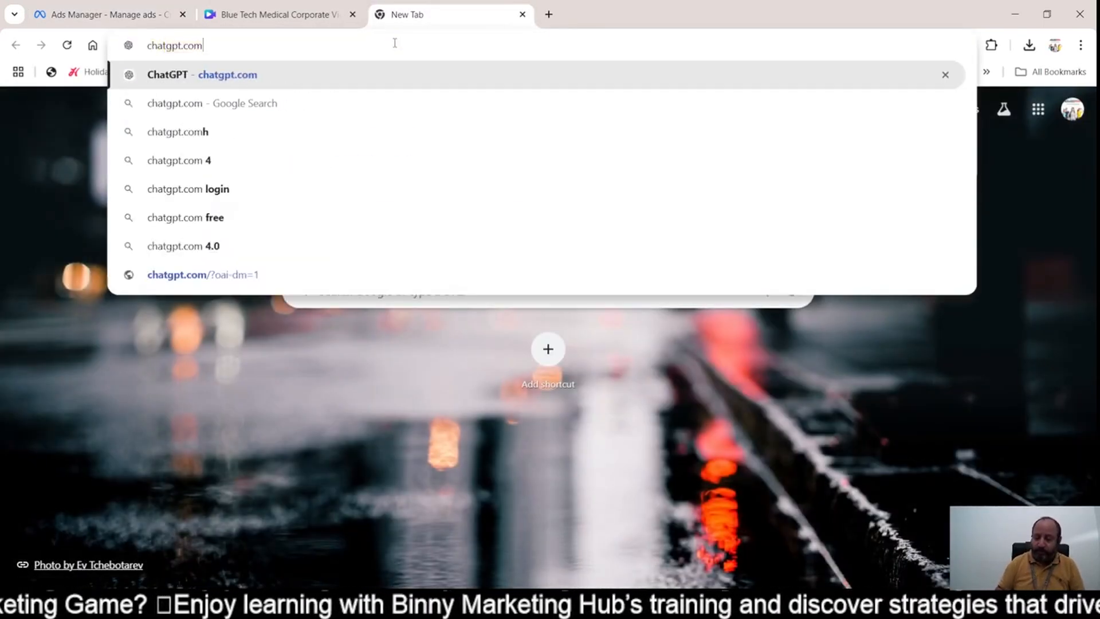
{"action": "key", "text": "Return"}
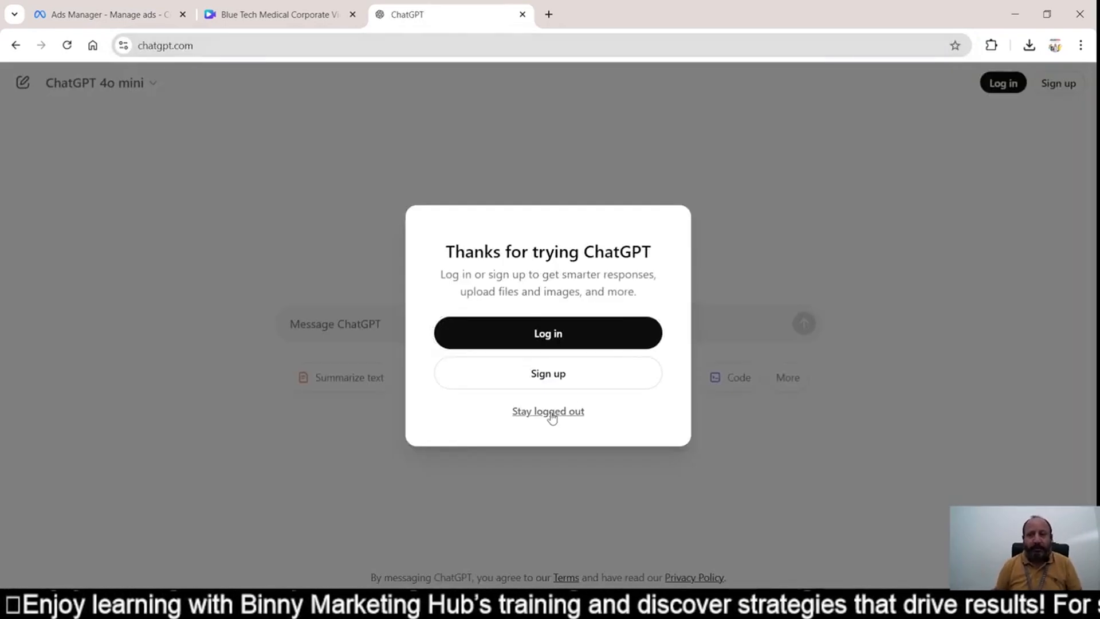
{"action": "left_click", "coordinate": [550, 412]}
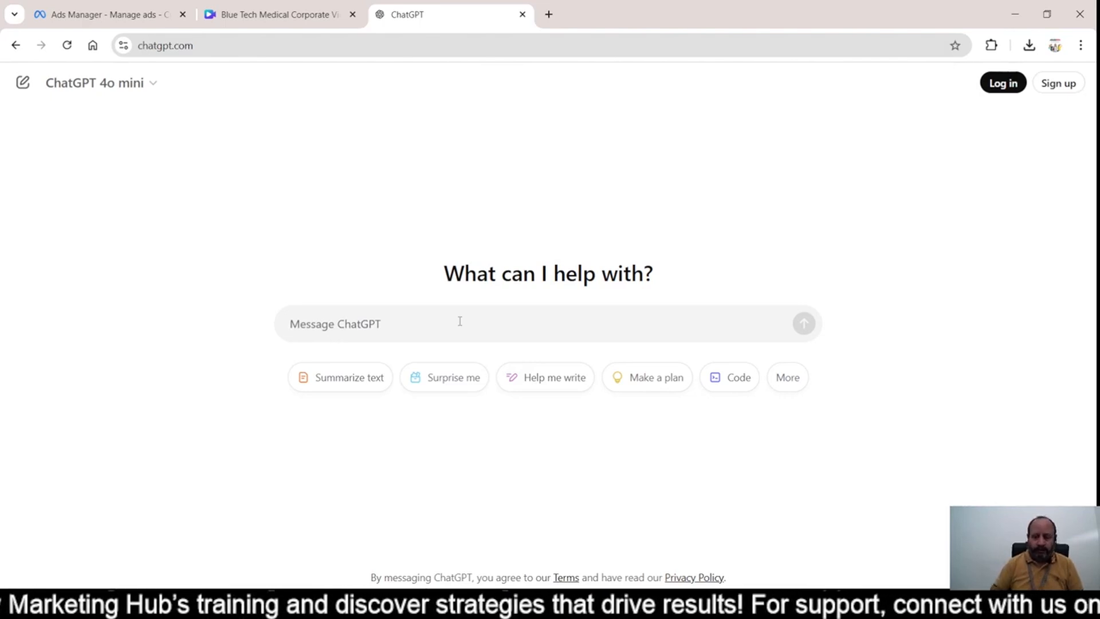
Ask ChatGPT: "please write discription for students who wish to learn spoken english in 50 words".
{"action": "type", "text": "please write disc"}
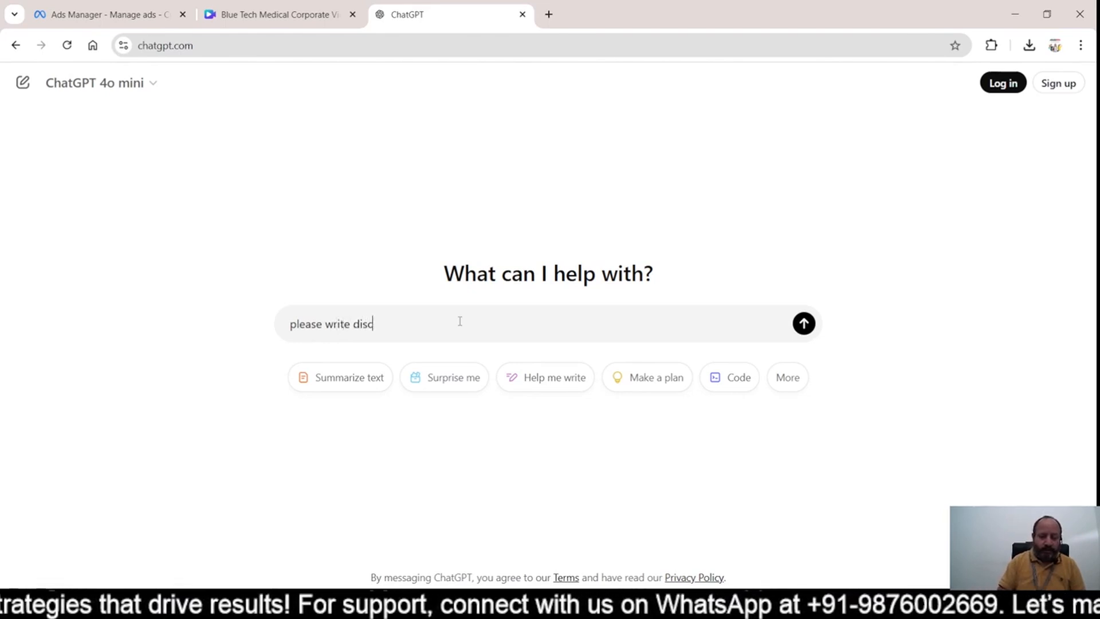
{"action": "type", "text": "ription "}
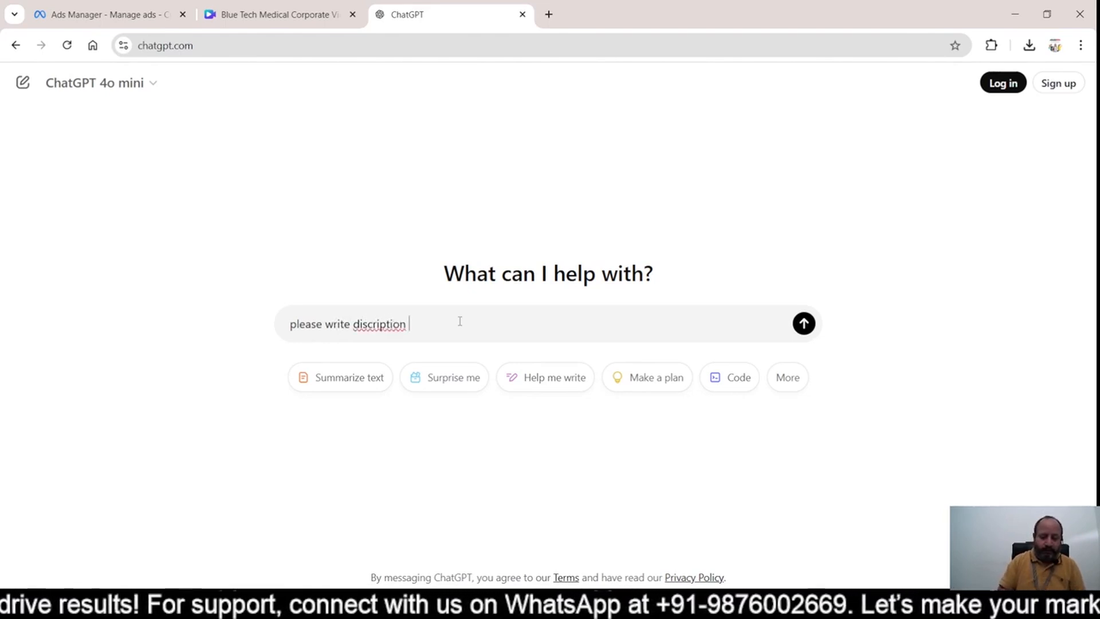
{"action": "type", "text": "for students who wish to learn"}
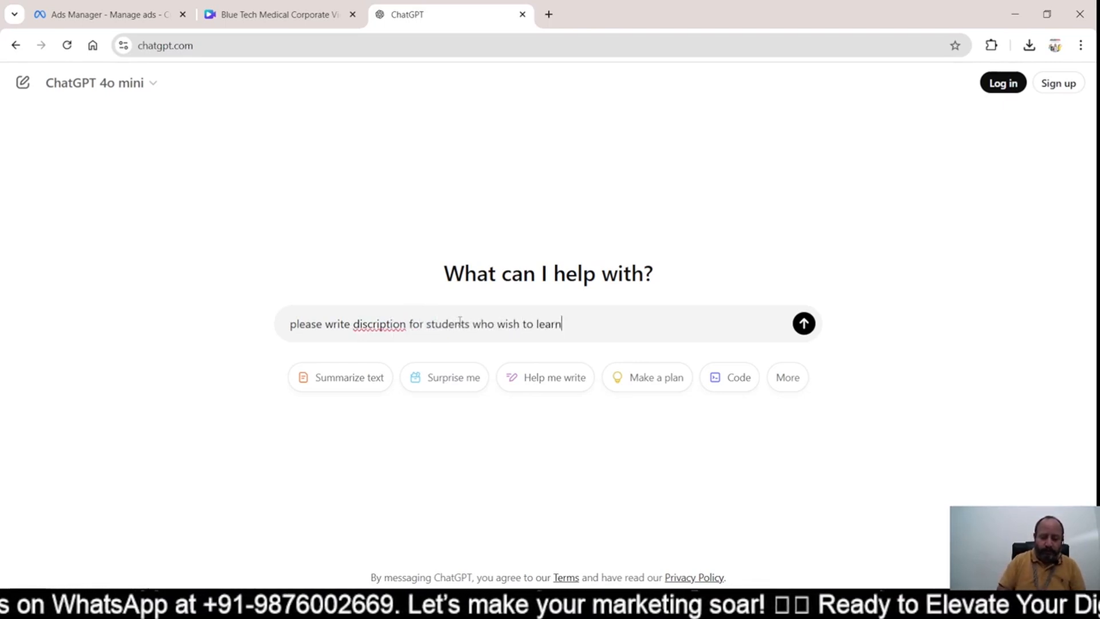
{"action": "type", "text": "ken english in 50"}
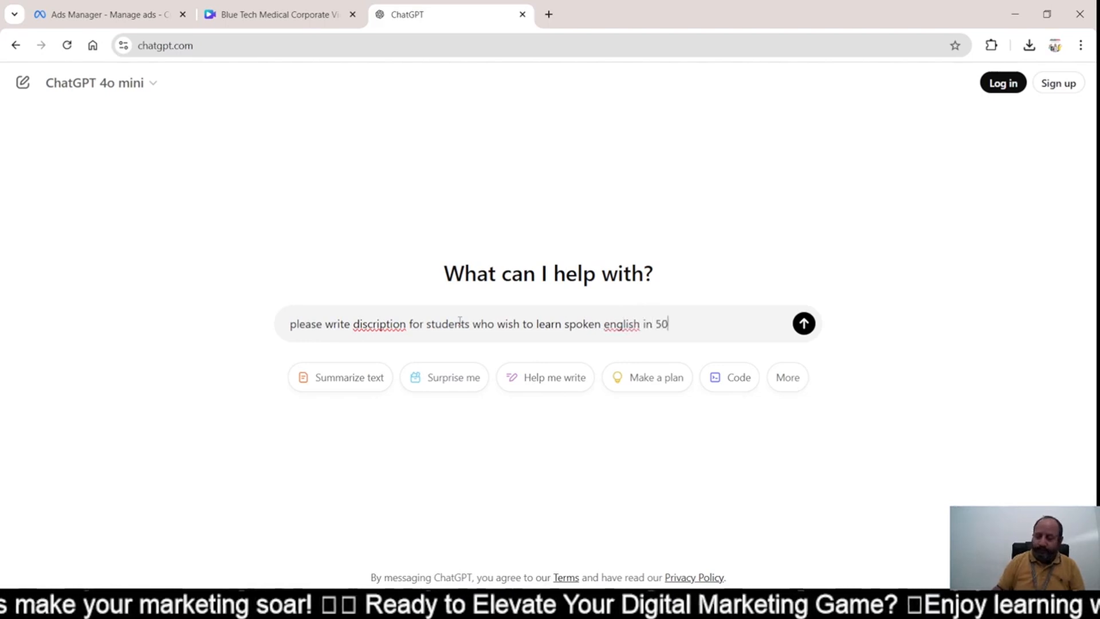
{"action": "type", "text": " words"}
{"action": "key", "text": "Return"}
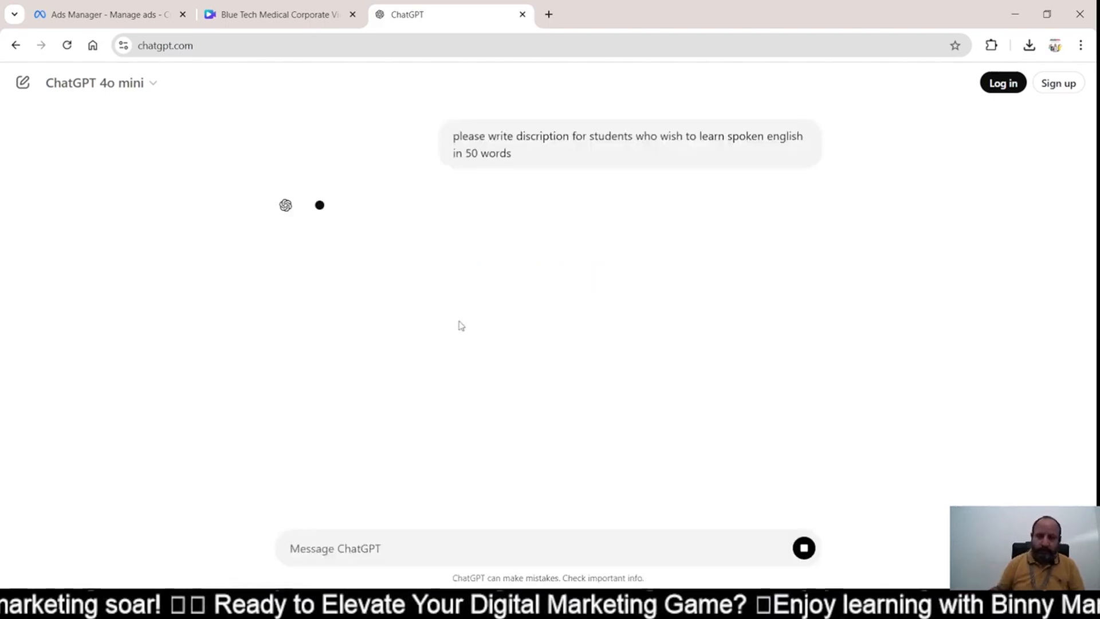
Copy ChatGPT's Spoken English course text into the ad's description in Ads Manager.
{"action": "left_click_drag", "start_coordinate": [744, 274], "coordinate": [340, 208]}
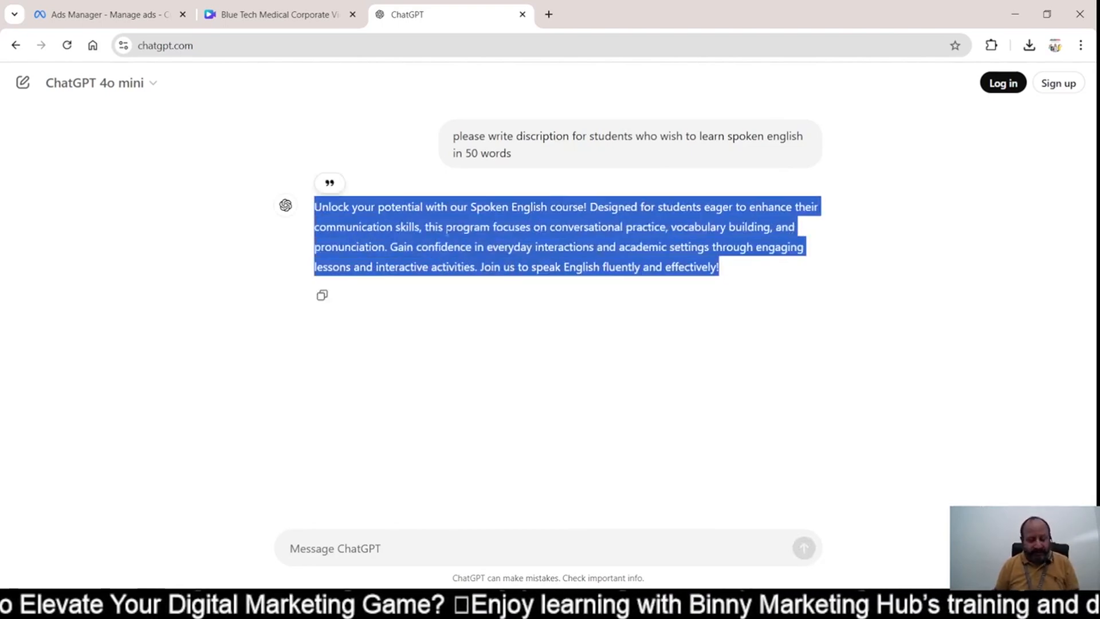
{"action": "key", "text": "ctrl+c"}
{"action": "left_click", "coordinate": [104, 15]}
{"action": "left_click", "coordinate": [398, 376]}
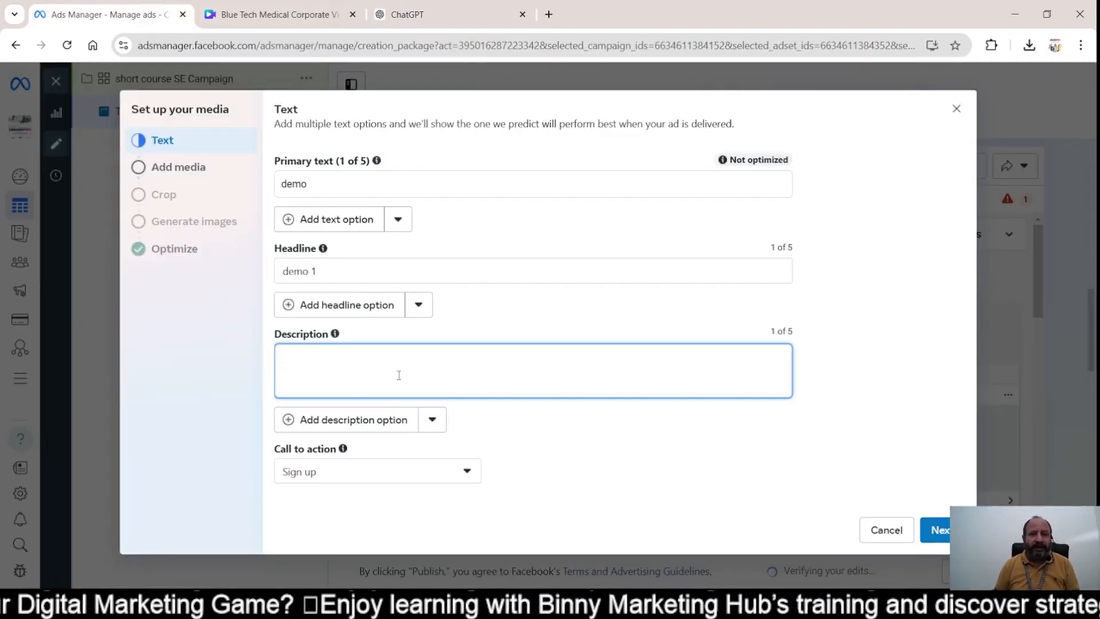
{"action": "key", "text": "ctrl+v"}
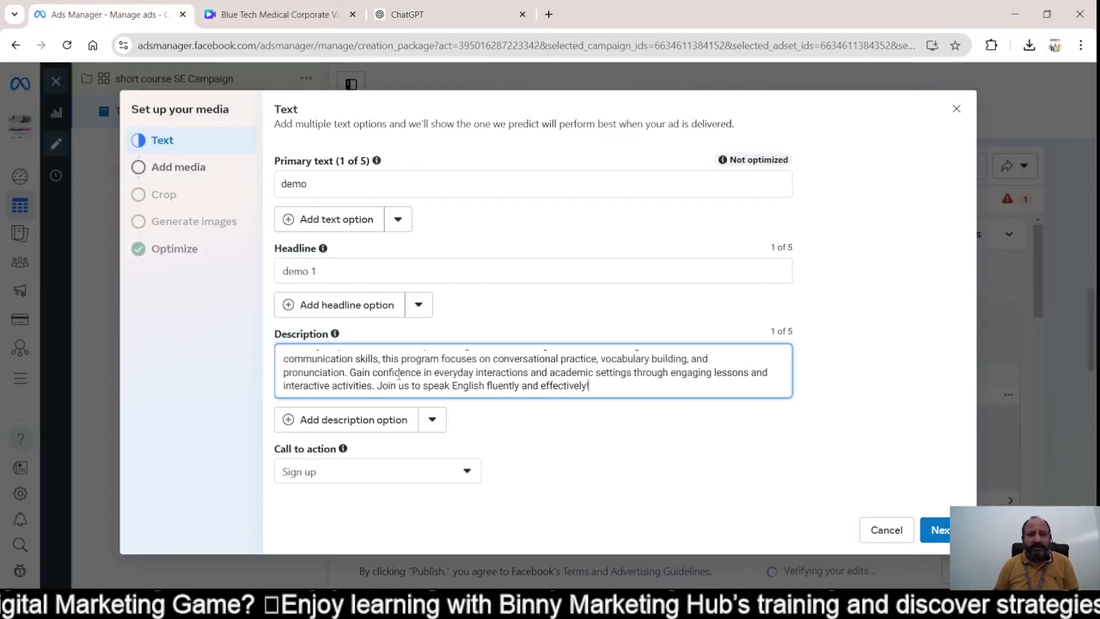
Set the ad's call to action to Learn more and continue to the media selection.
{"action": "left_click", "coordinate": [351, 473]}
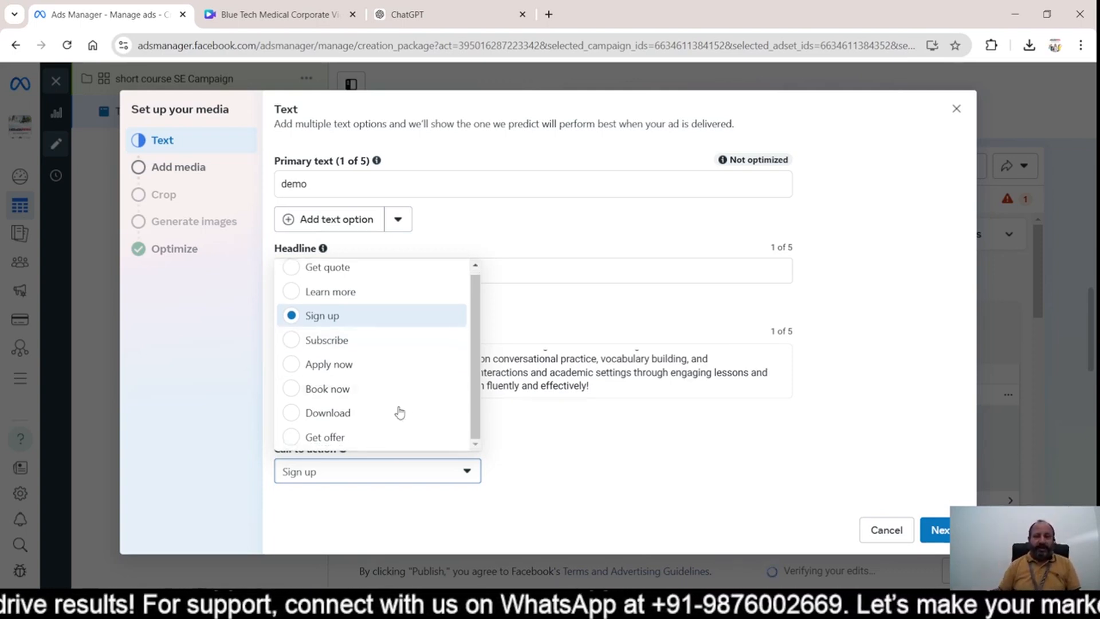
{"action": "scroll", "coordinate": [402, 434], "scroll_direction": "down", "scroll_amount": 1}
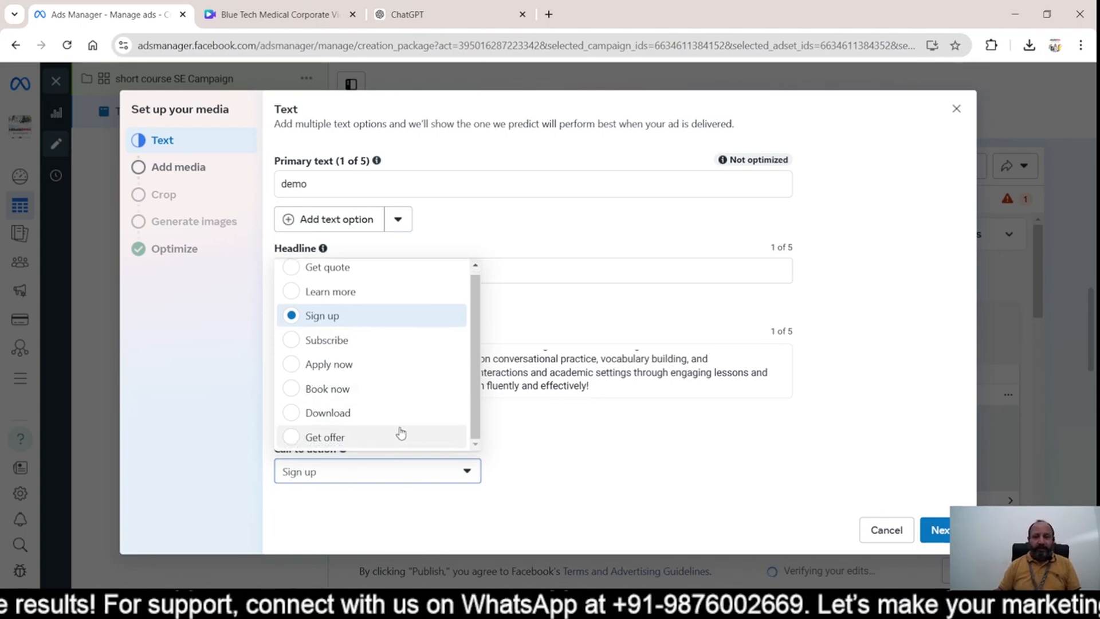
{"action": "left_click", "coordinate": [380, 295]}
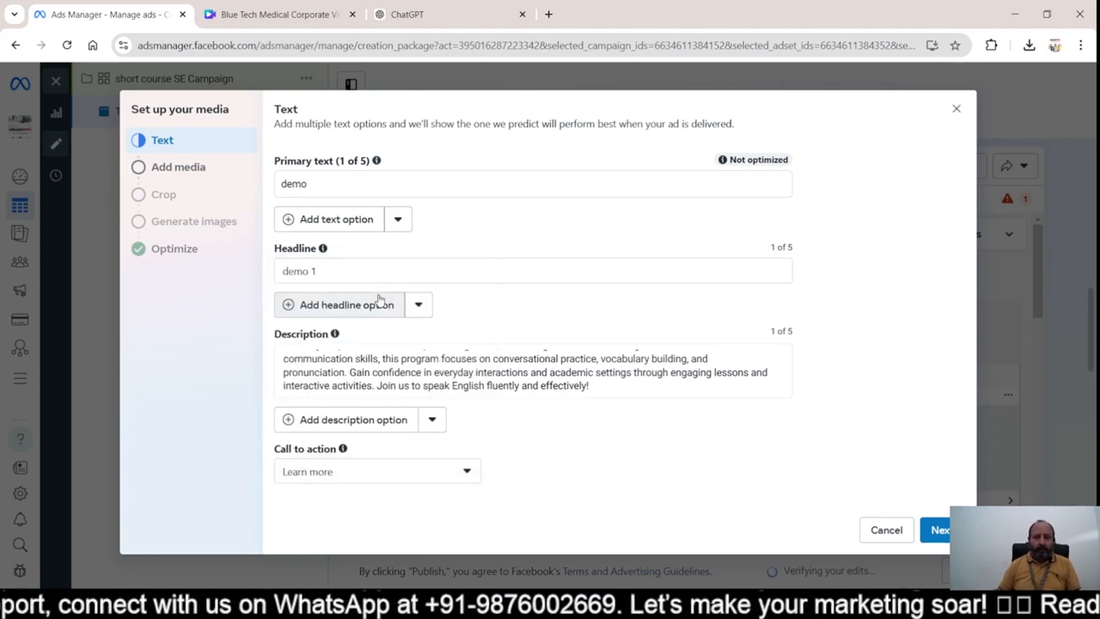
{"action": "left_click", "coordinate": [938, 530]}
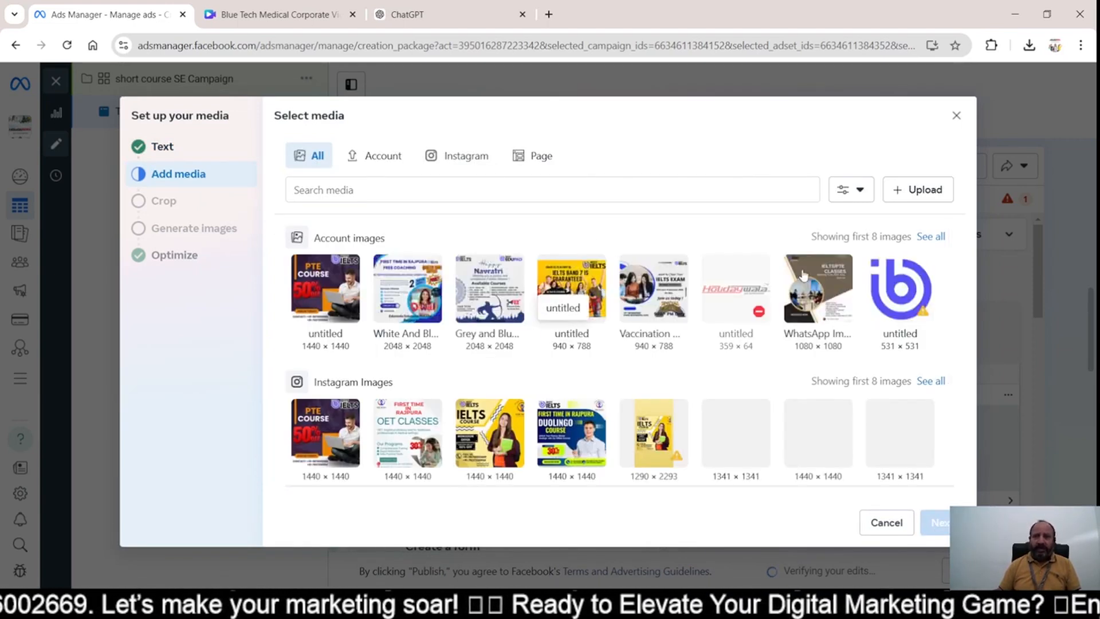
Switch to Canva, leave the open video design and view the home page in the browser.
{"action": "left_click", "coordinate": [274, 15]}
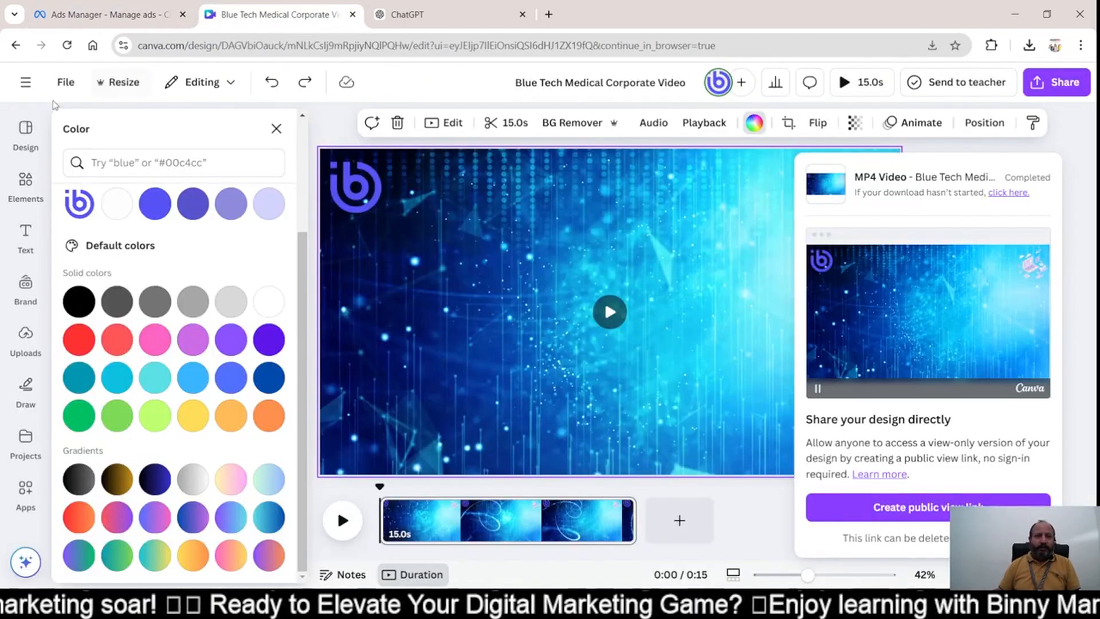
{"action": "left_click", "coordinate": [273, 130]}
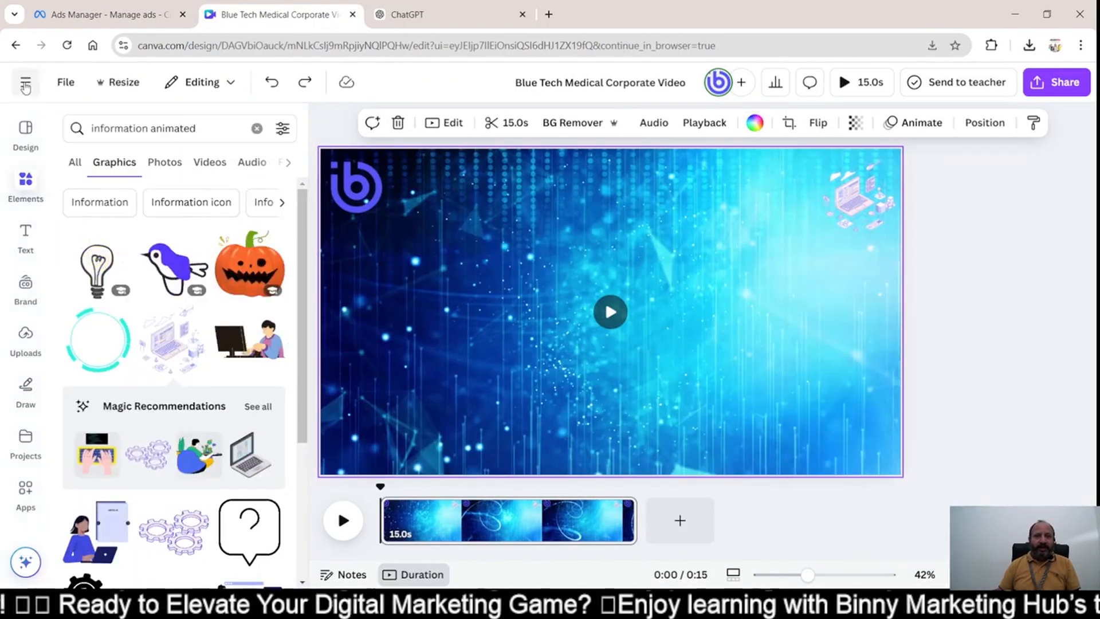
{"action": "left_click", "coordinate": [25, 82]}
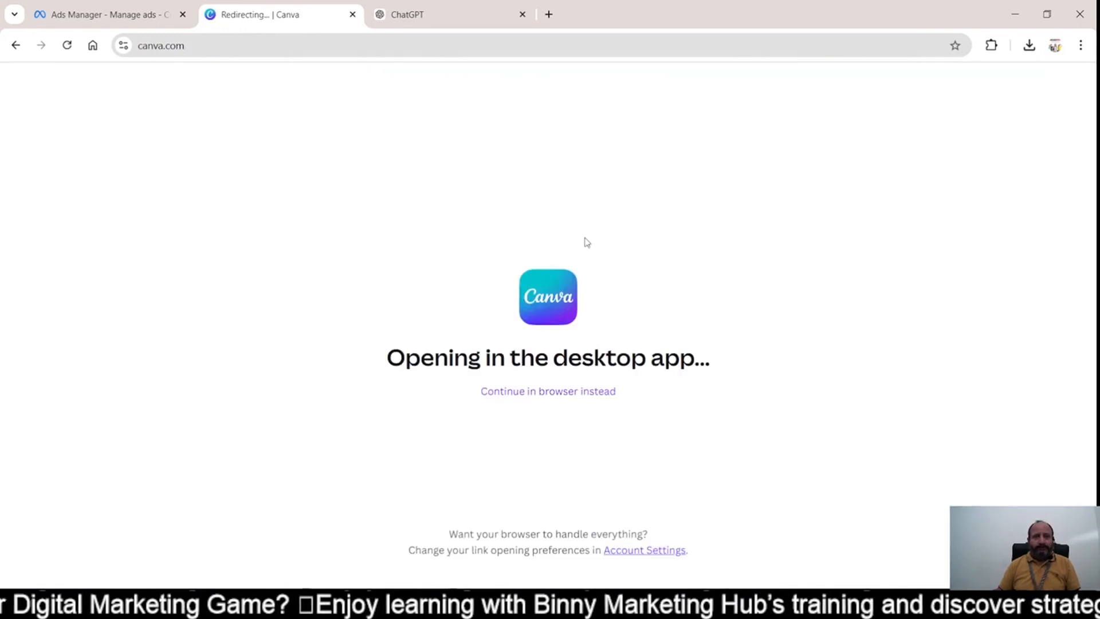
{"action": "left_click", "coordinate": [568, 394]}
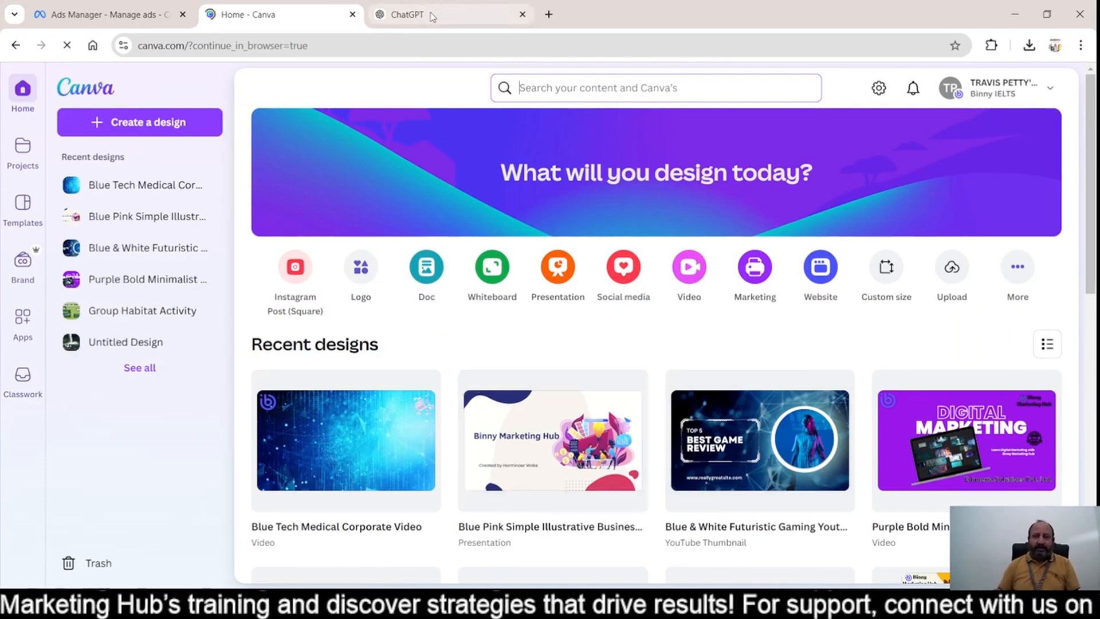
Return to Ads Manager, choose the account image PTE Course 50% off as the ad media and continue to cropping.
{"action": "left_click", "coordinate": [103, 14]}
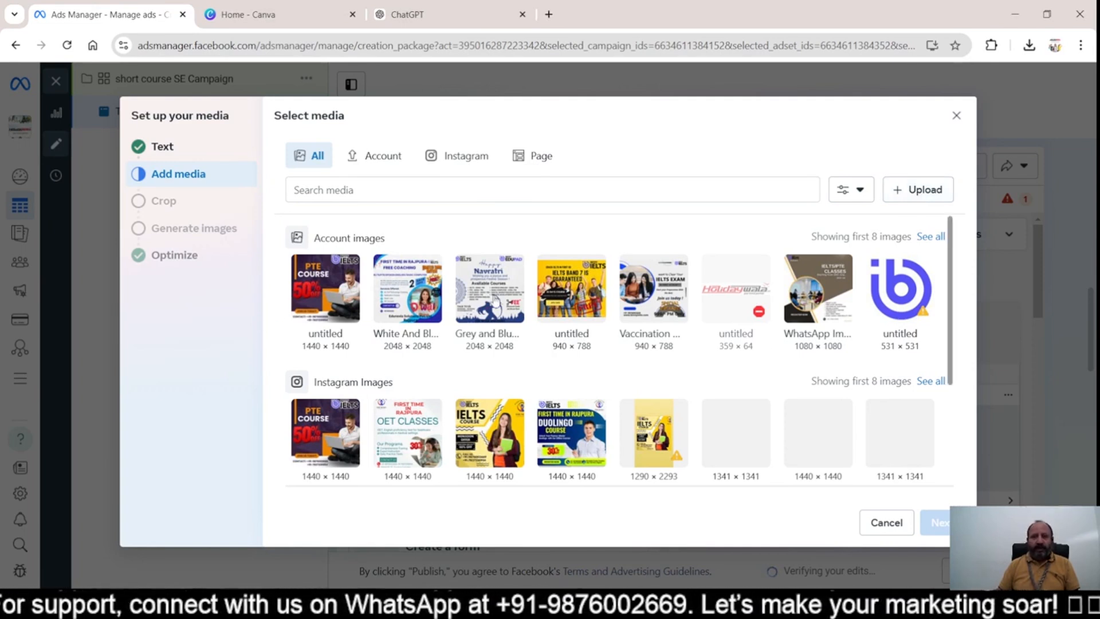
{"action": "left_click", "coordinate": [339, 285]}
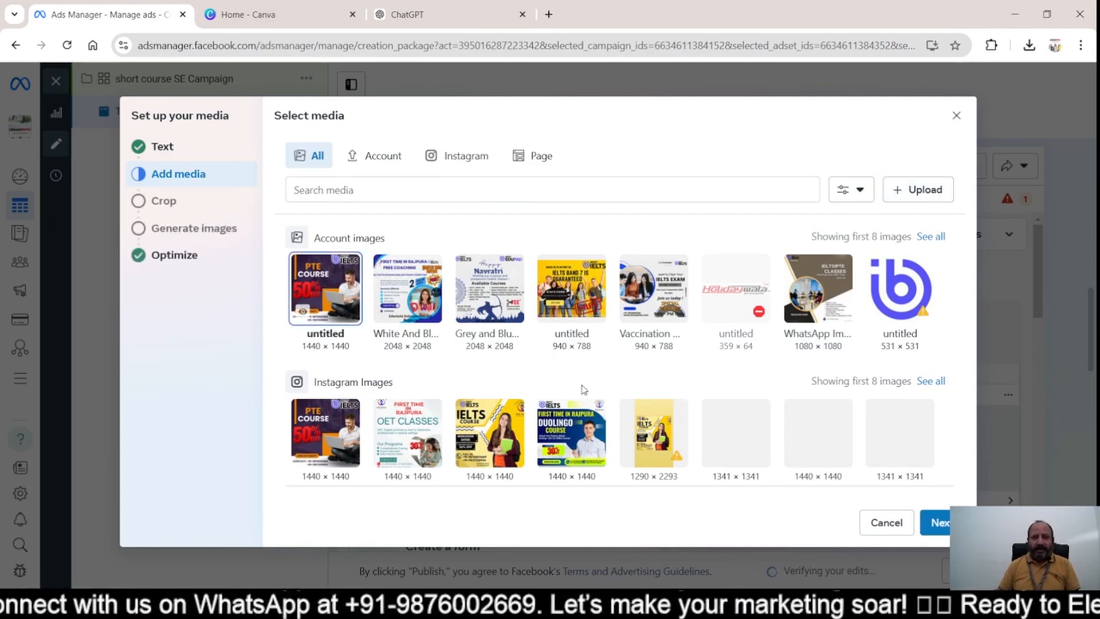
{"action": "left_click", "coordinate": [935, 523]}
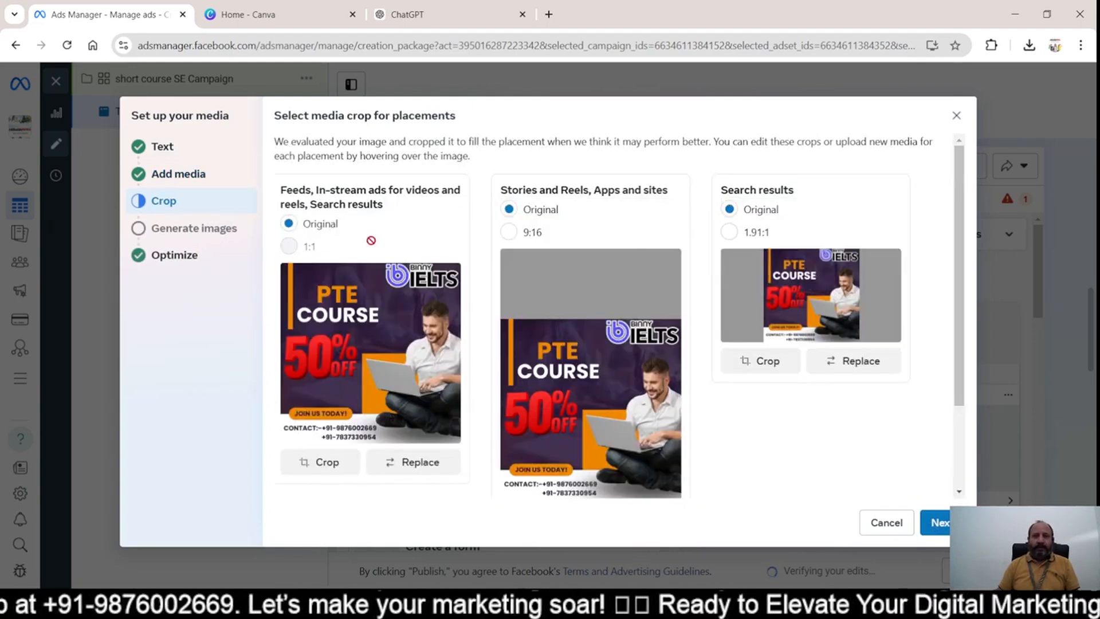
Keep the Original crop for Stories and Reels, Apps and sites, accept the crops and skip the AI image generation.
{"action": "left_click", "coordinate": [508, 232]}
{"action": "left_click", "coordinate": [509, 209]}
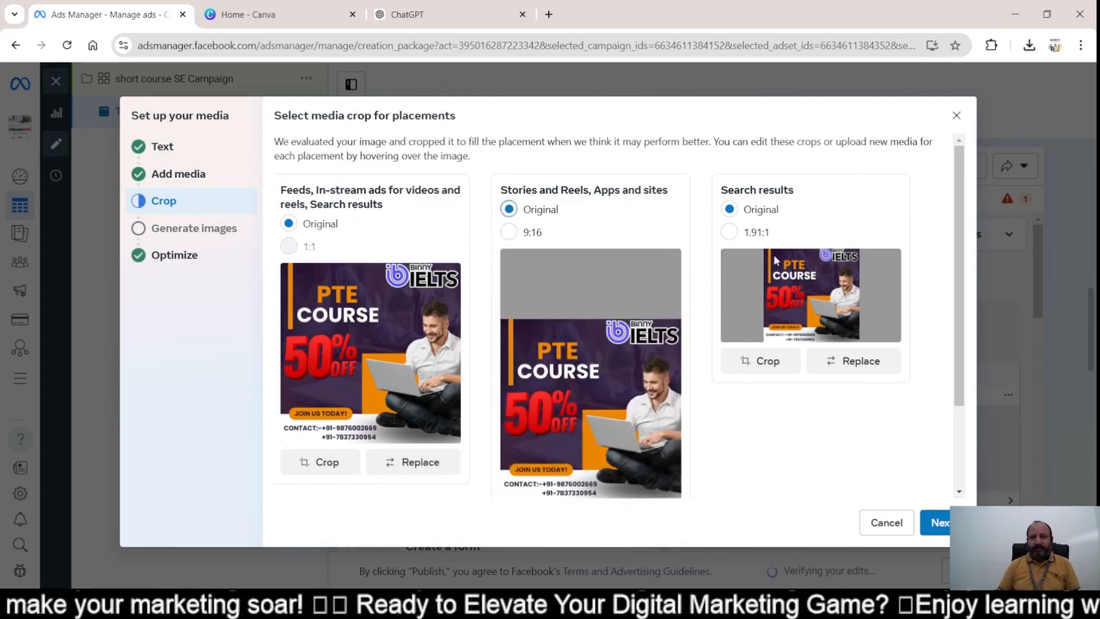
{"action": "scroll", "coordinate": [921, 254], "scroll_direction": "down", "scroll_amount": 2}
{"action": "left_click", "coordinate": [938, 523]}
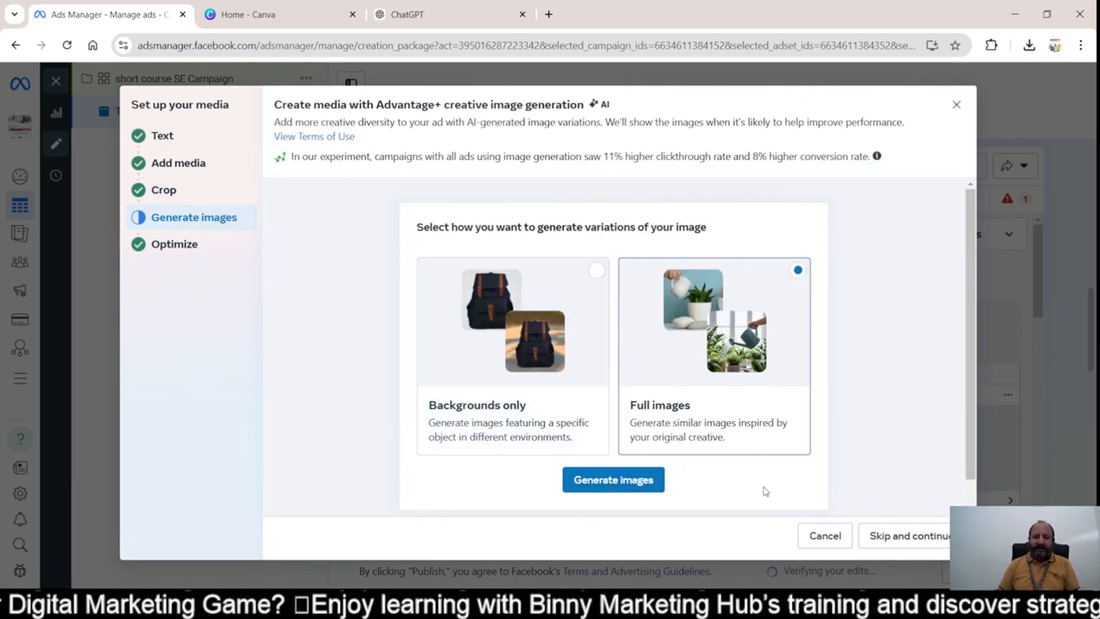
{"action": "left_click", "coordinate": [910, 543]}
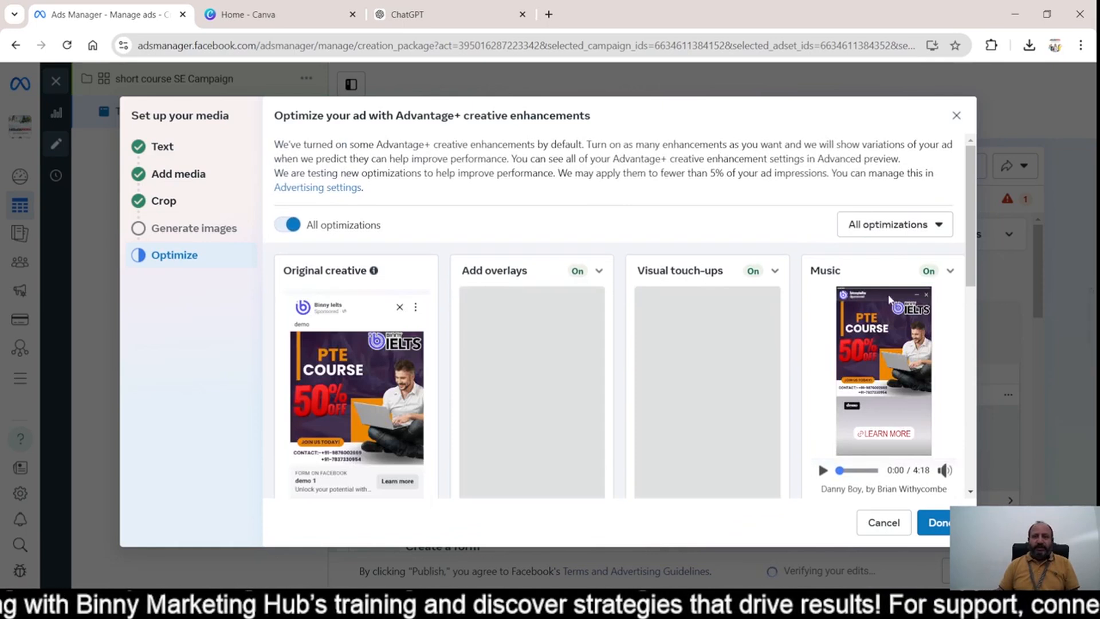
Keep All optimizations selected for the Advantage+ creative enhancements, review the enhancement cards and finish the media setup.
{"action": "left_click", "coordinate": [914, 225]}
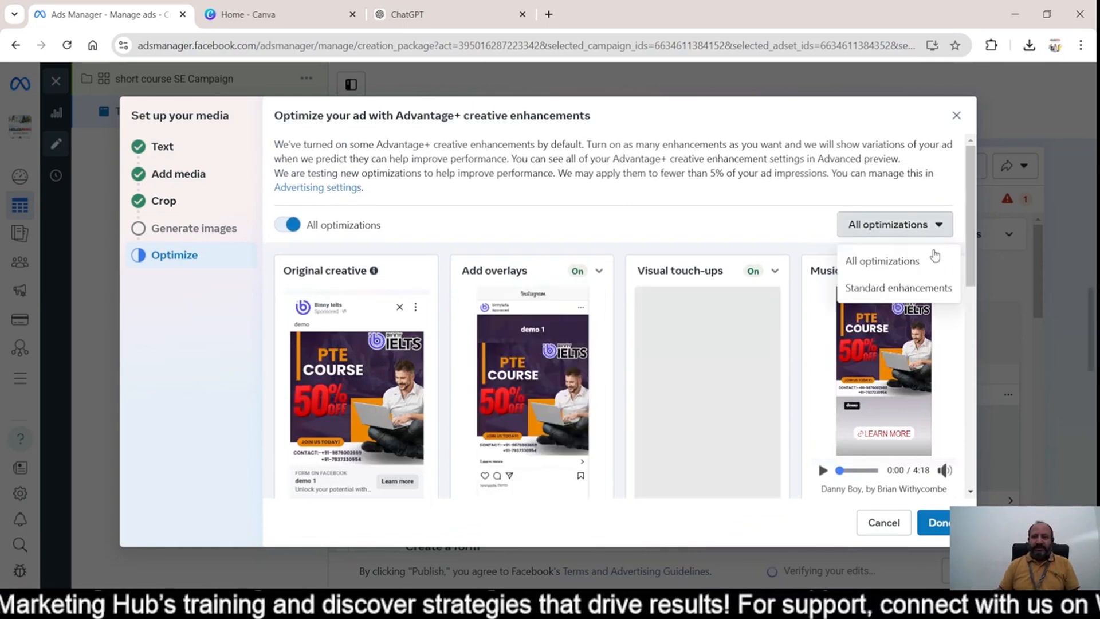
{"action": "left_click", "coordinate": [928, 261]}
{"action": "left_click_drag", "start_coordinate": [968, 239], "coordinate": [982, 380]}
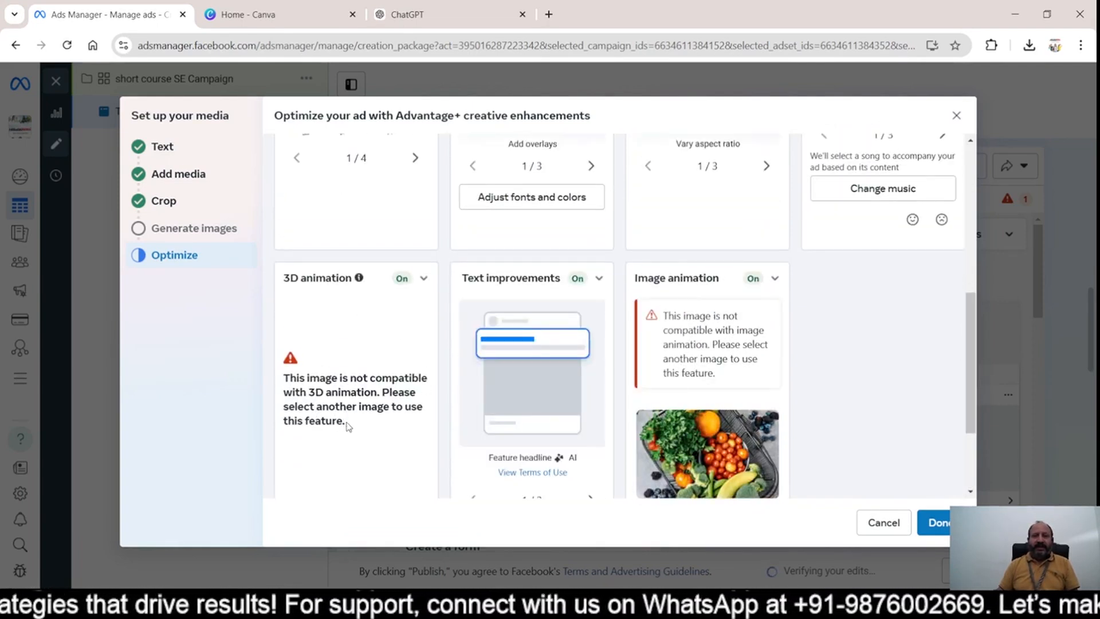
{"action": "left_click_drag", "start_coordinate": [347, 427], "coordinate": [283, 379]}
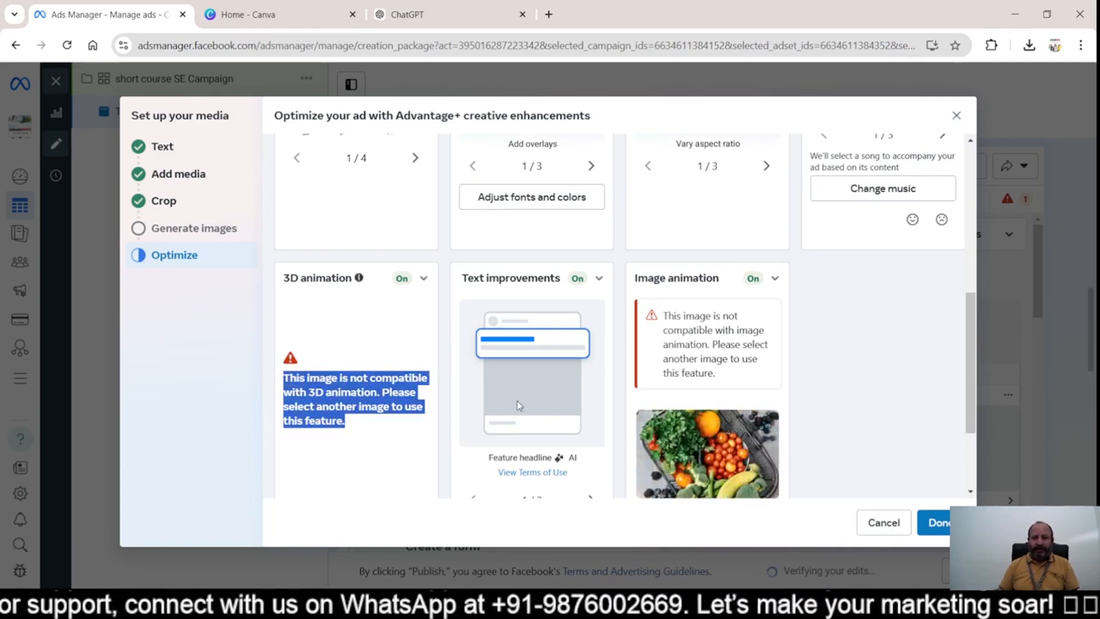
{"action": "left_click", "coordinate": [925, 526]}
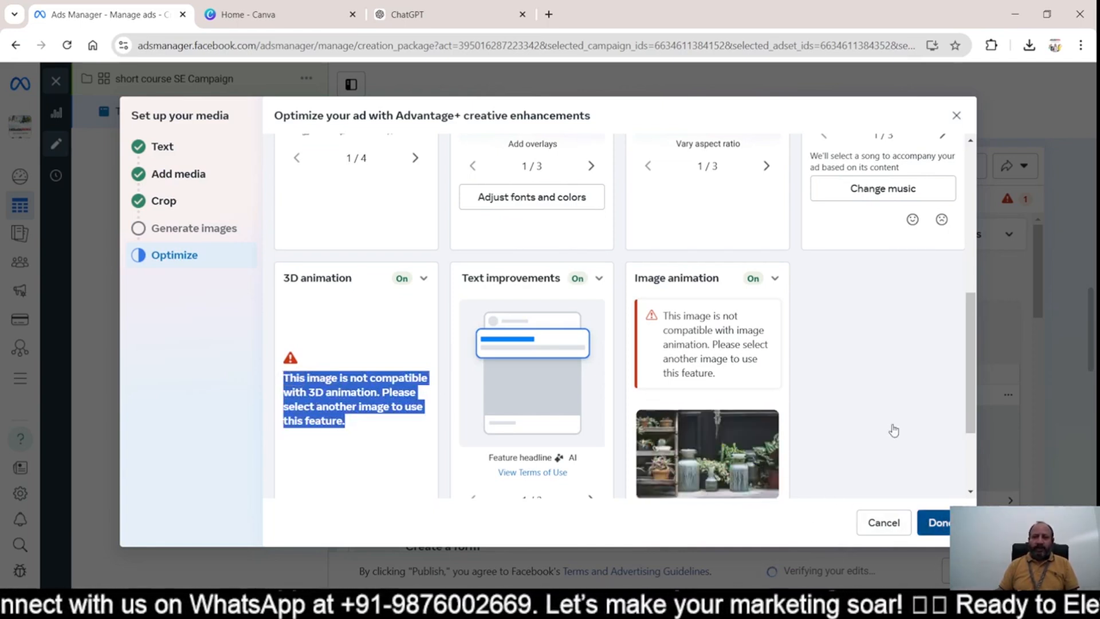
Create a new instant form for the ad's destination and set its form type to Higher intent.
{"action": "scroll", "coordinate": [585, 412], "scroll_direction": "down", "scroll_amount": 4}
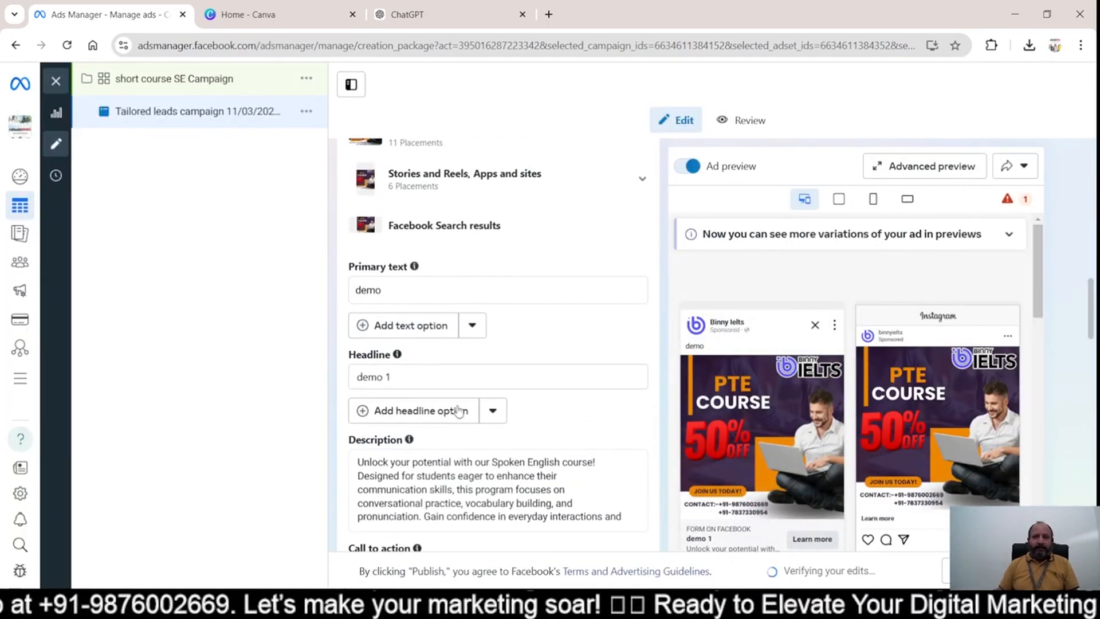
{"action": "scroll", "coordinate": [458, 413], "scroll_direction": "down", "scroll_amount": 4}
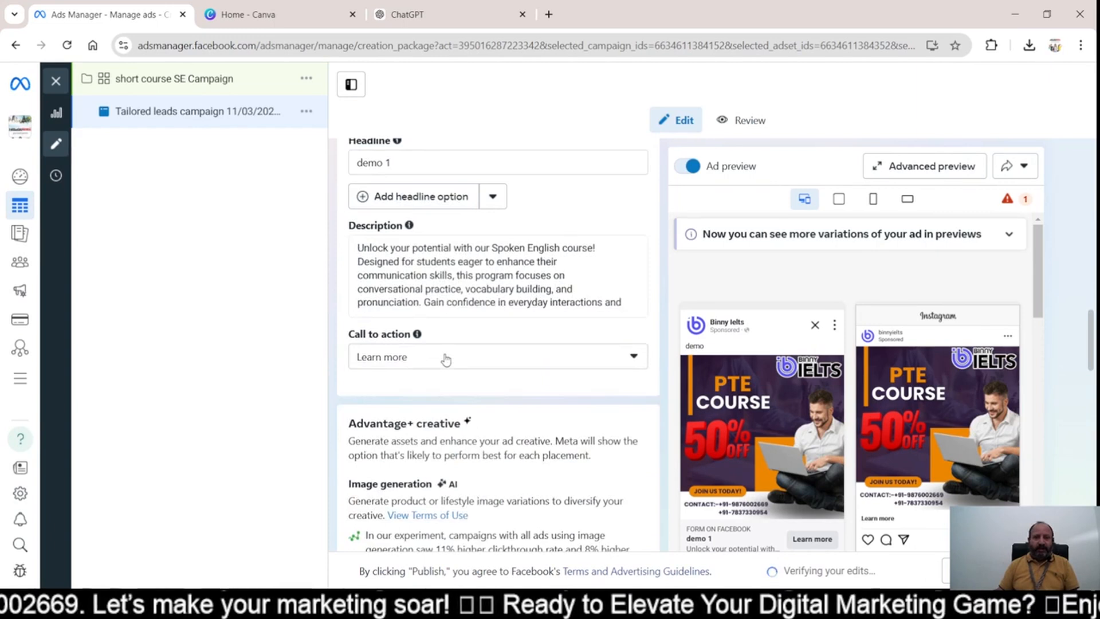
{"action": "scroll", "coordinate": [508, 362], "scroll_direction": "down", "scroll_amount": 3}
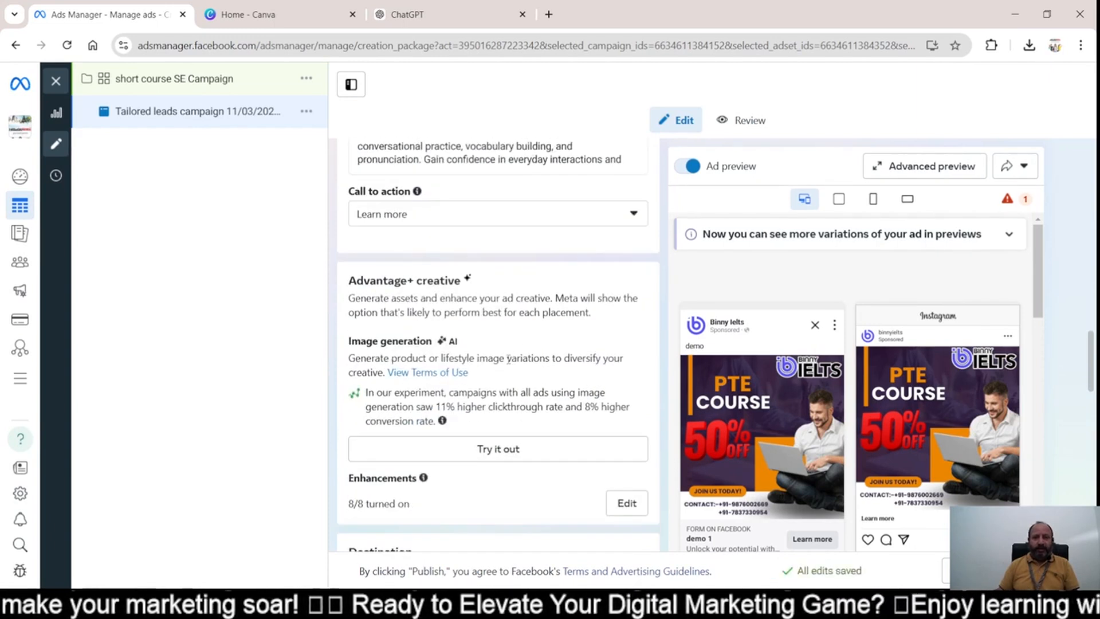
{"action": "scroll", "coordinate": [518, 390], "scroll_direction": "down", "scroll_amount": 4}
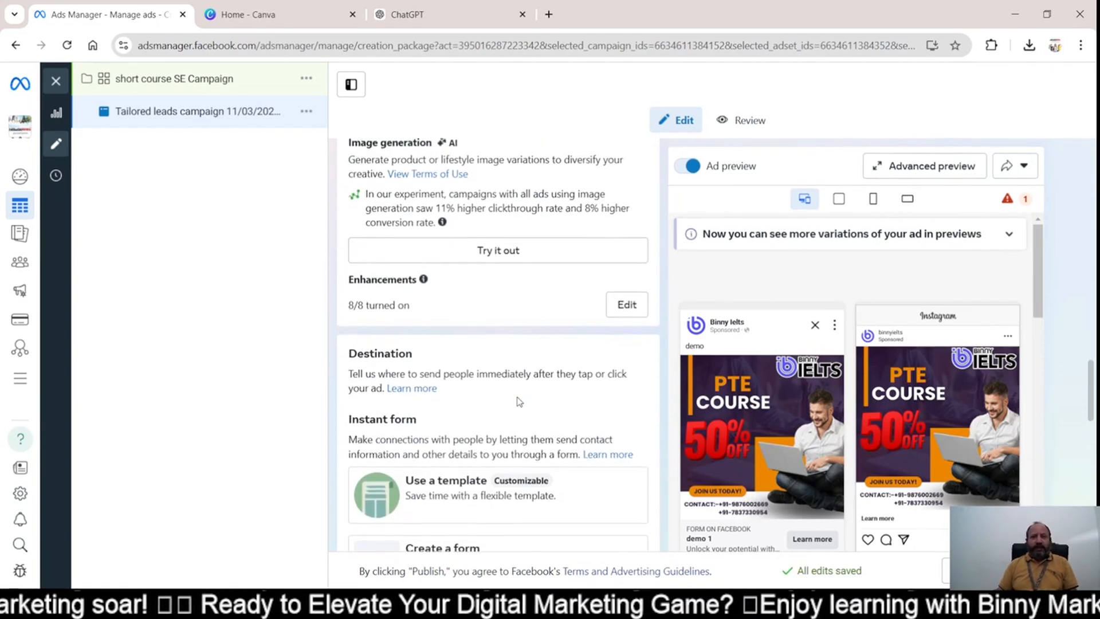
{"action": "scroll", "coordinate": [583, 338], "scroll_direction": "down", "scroll_amount": 3}
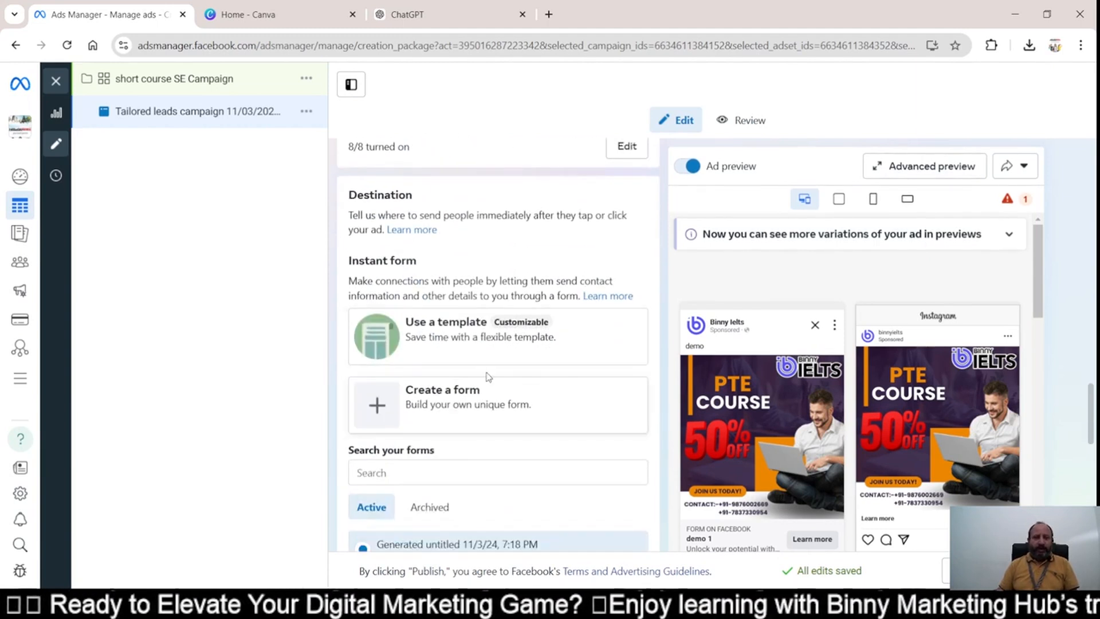
{"action": "left_click", "coordinate": [479, 408]}
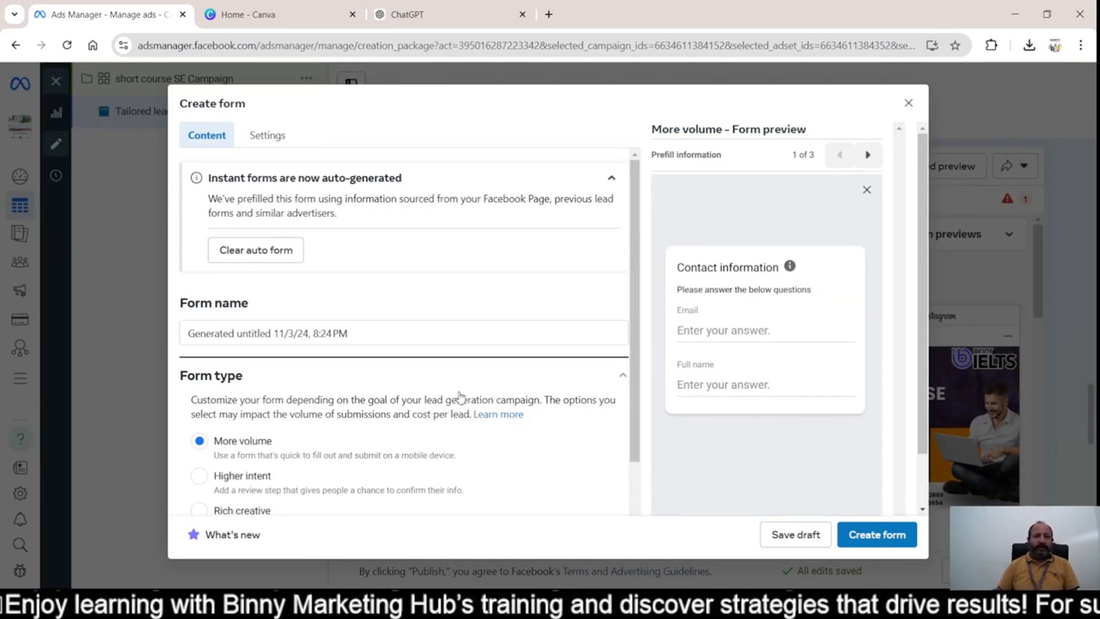
{"action": "scroll", "coordinate": [365, 239], "scroll_direction": "down", "scroll_amount": 1}
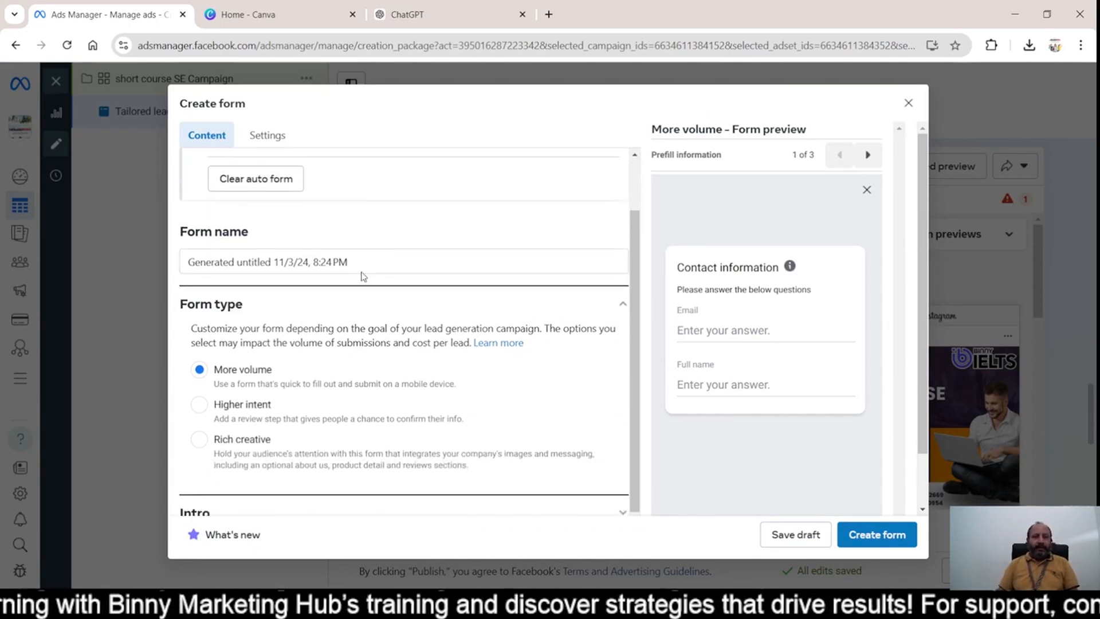
{"action": "left_click", "coordinate": [269, 405]}
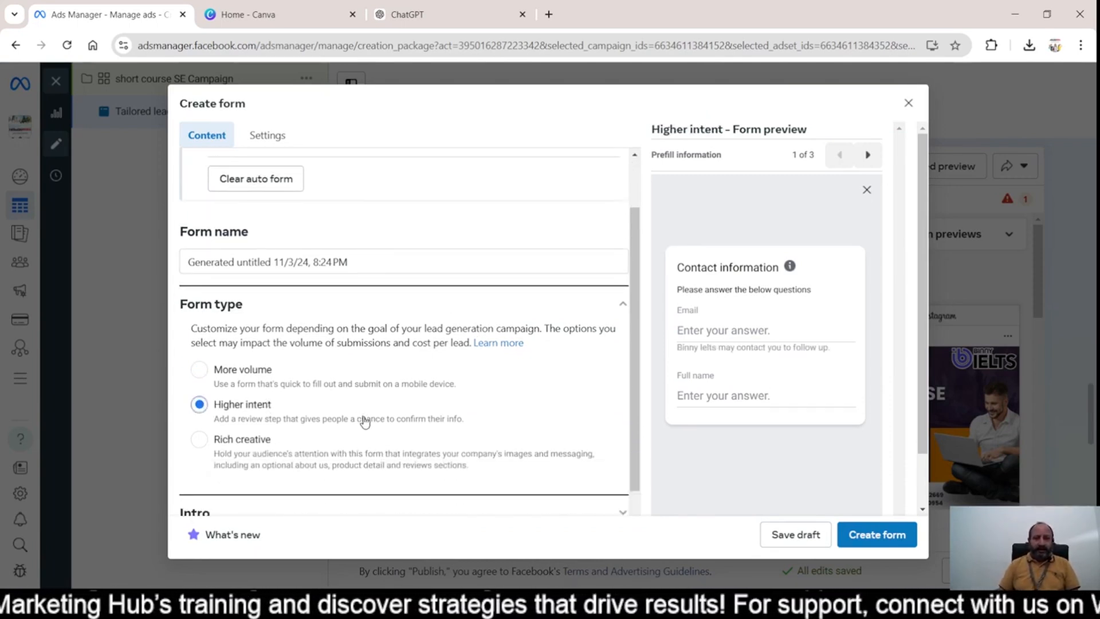
{"action": "scroll", "coordinate": [372, 419], "scroll_direction": "down", "scroll_amount": 1}
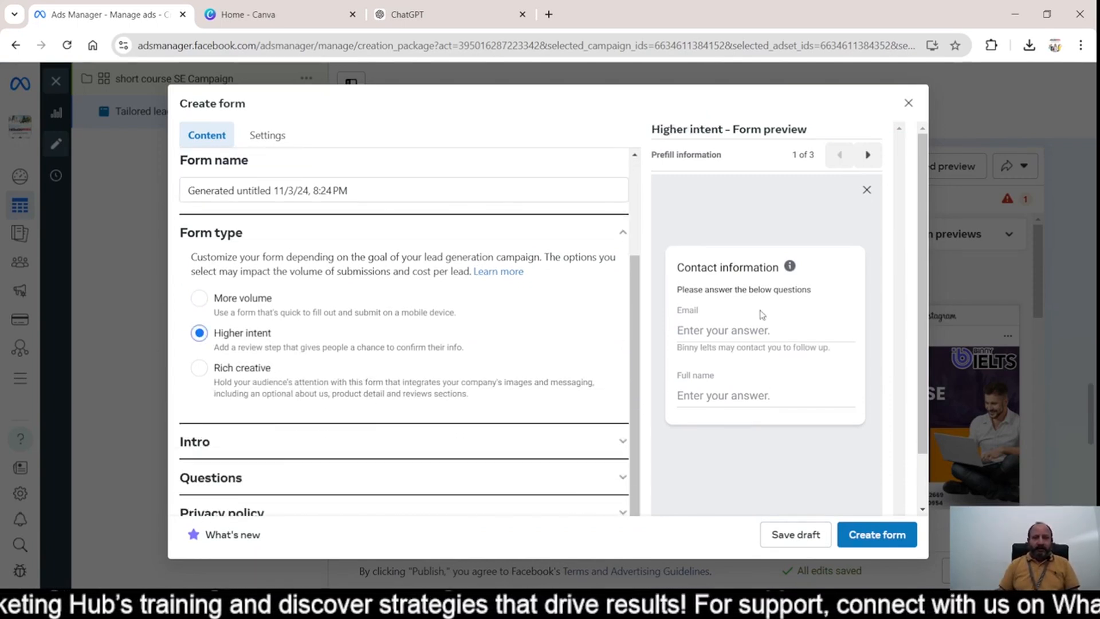
Try the background image option in the form's intro, switch it off again and turn on the greeting.
{"action": "left_click", "coordinate": [293, 447]}
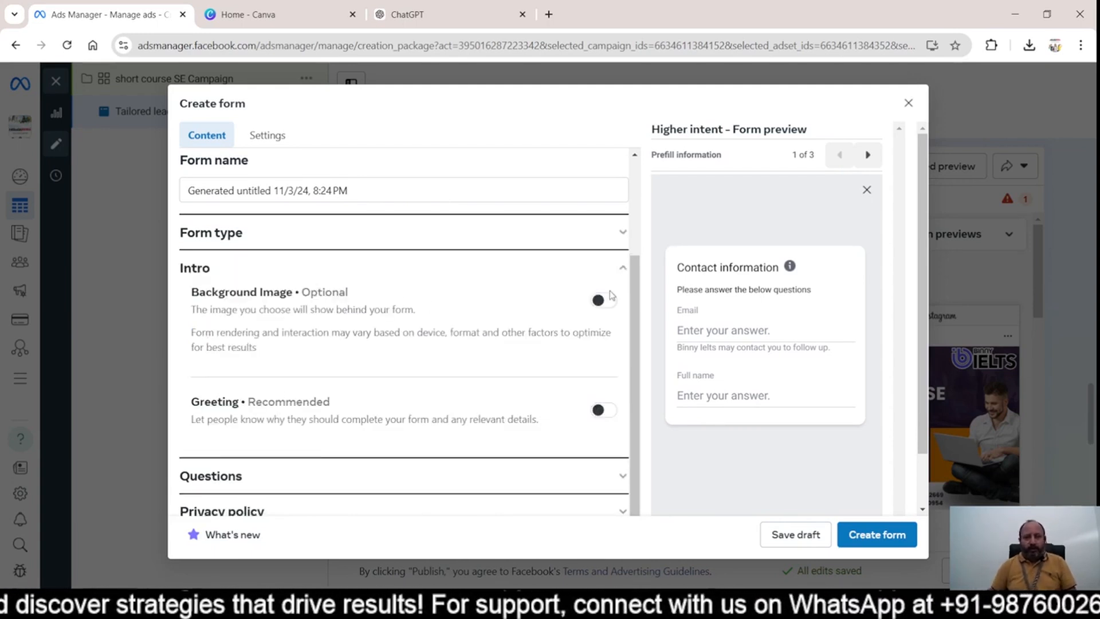
{"action": "left_click", "coordinate": [603, 301]}
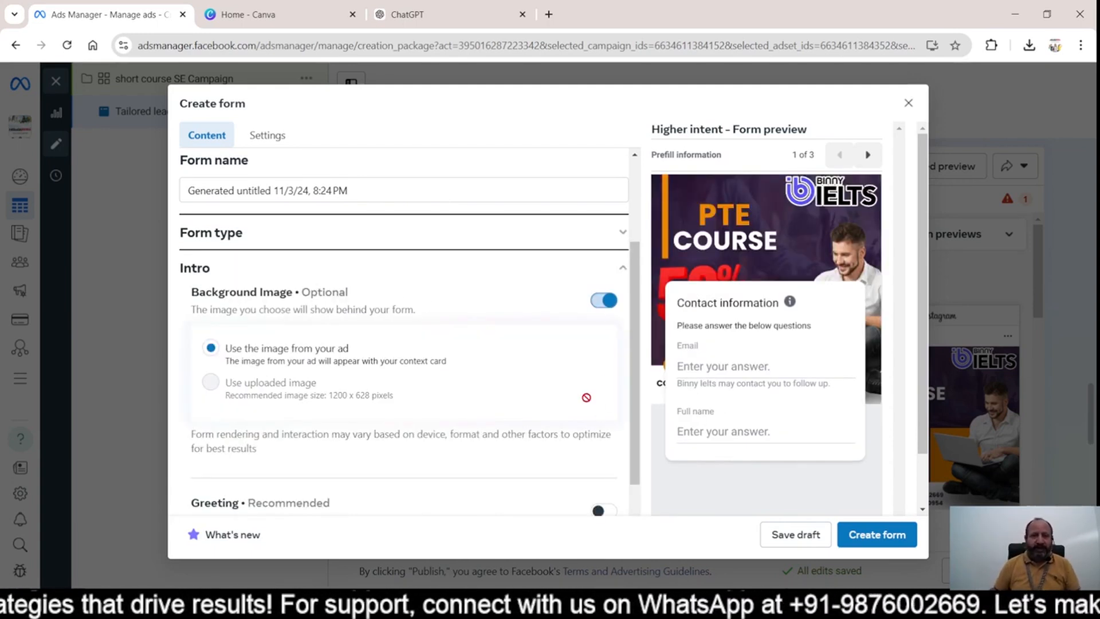
{"action": "left_click", "coordinate": [599, 301]}
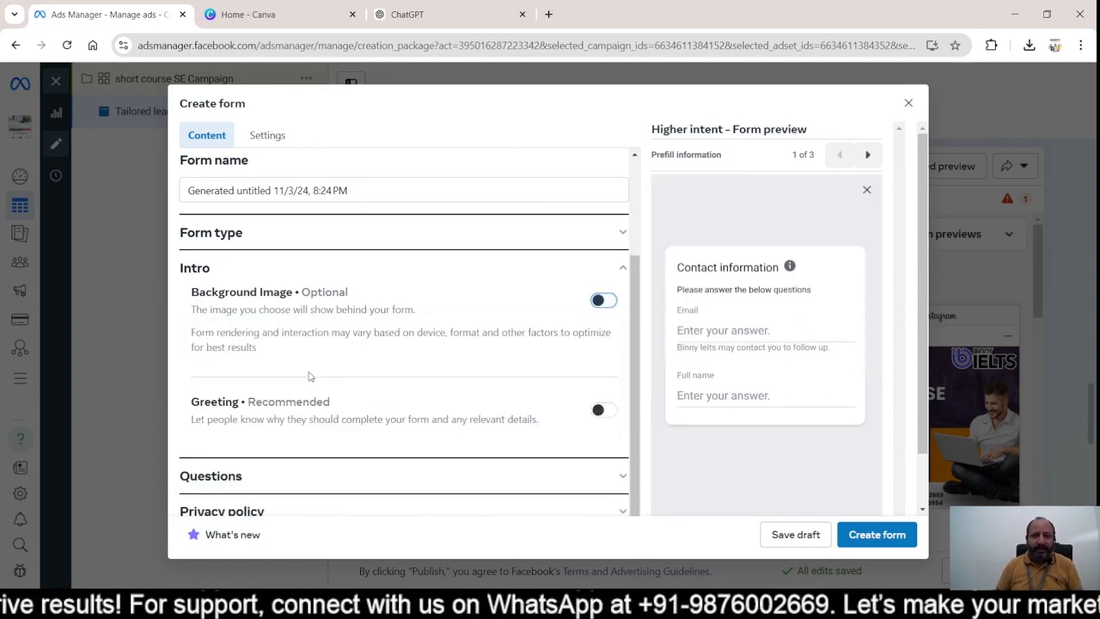
{"action": "left_click", "coordinate": [602, 410]}
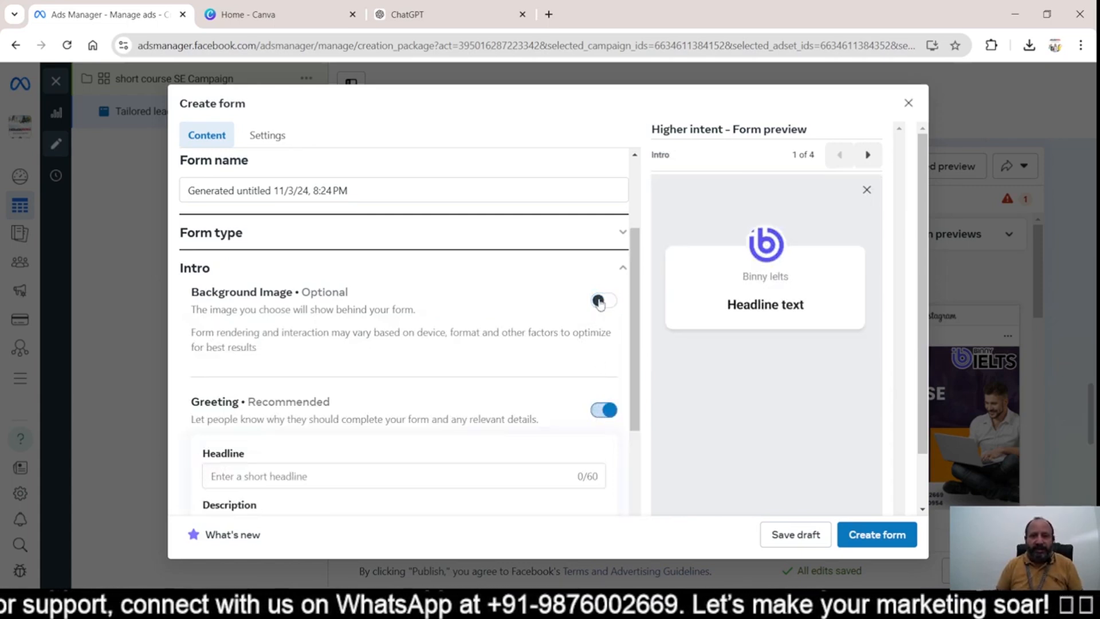
Turn on the intro's background image and upload the 1600x800 Fly to Bali picture for it.
{"action": "left_click", "coordinate": [600, 301]}
{"action": "left_click", "coordinate": [227, 384]}
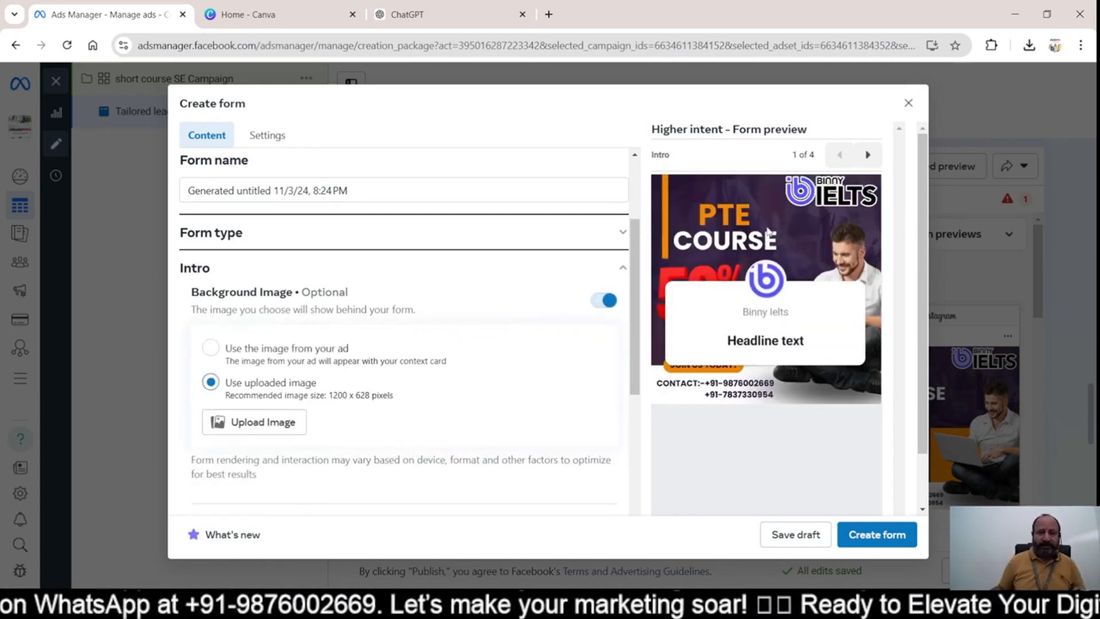
{"action": "left_click", "coordinate": [303, 5]}
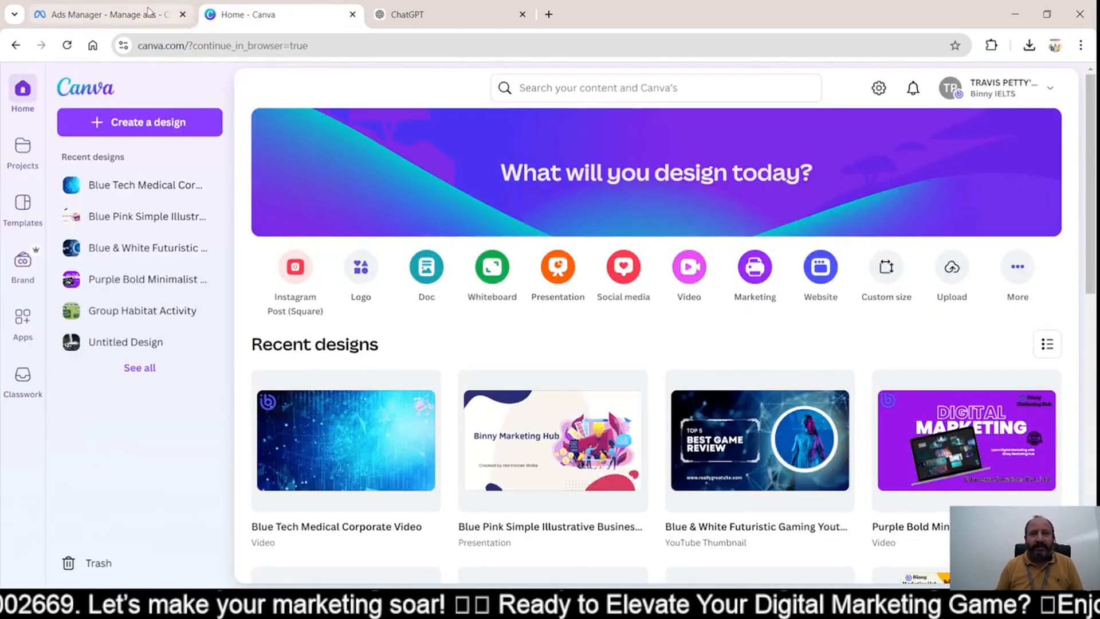
{"action": "left_click", "coordinate": [103, 14]}
{"action": "left_click", "coordinate": [286, 422]}
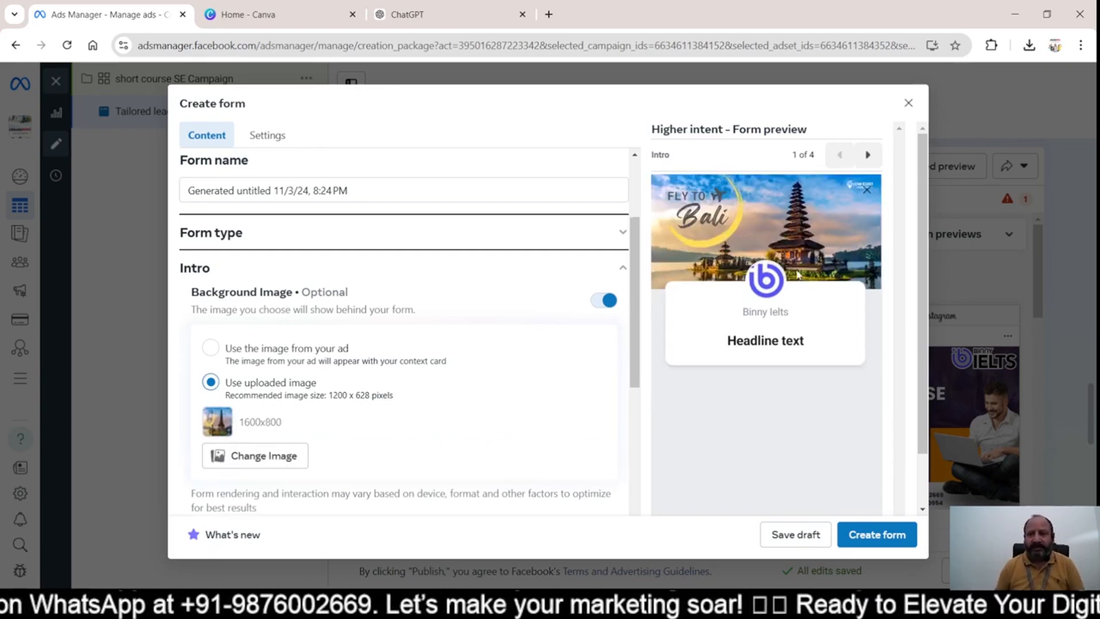
Go to the greeting's empty headline, switch to ChatGPT and send the prompt "Create headline".
{"action": "scroll", "coordinate": [367, 412], "scroll_direction": "down", "scroll_amount": 3}
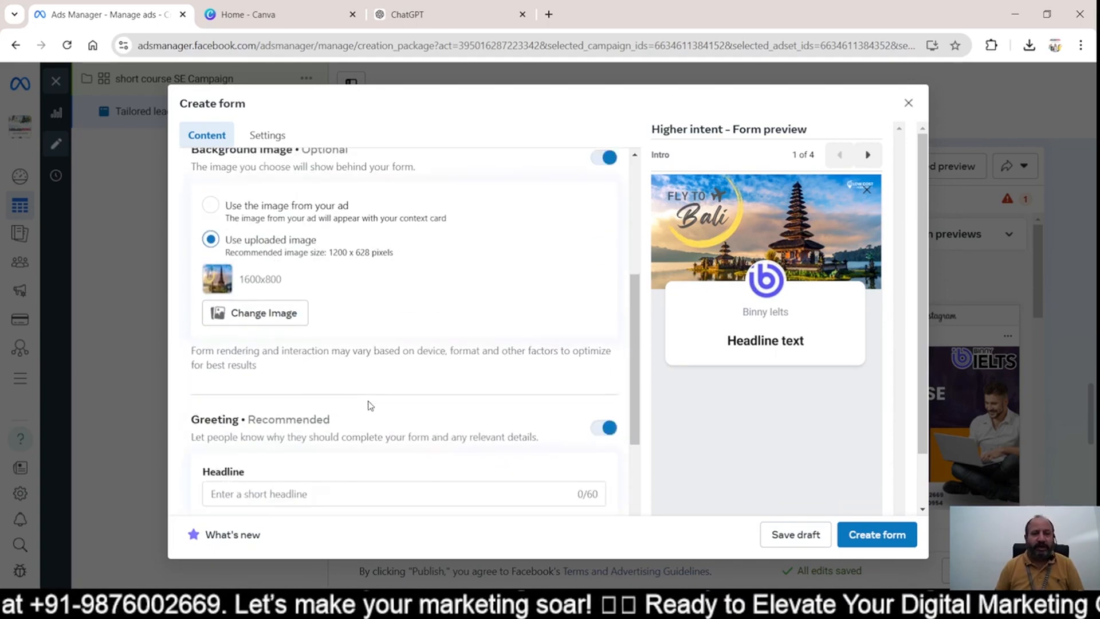
{"action": "left_click", "coordinate": [317, 496]}
{"action": "scroll", "coordinate": [319, 489], "scroll_direction": "down", "scroll_amount": 3}
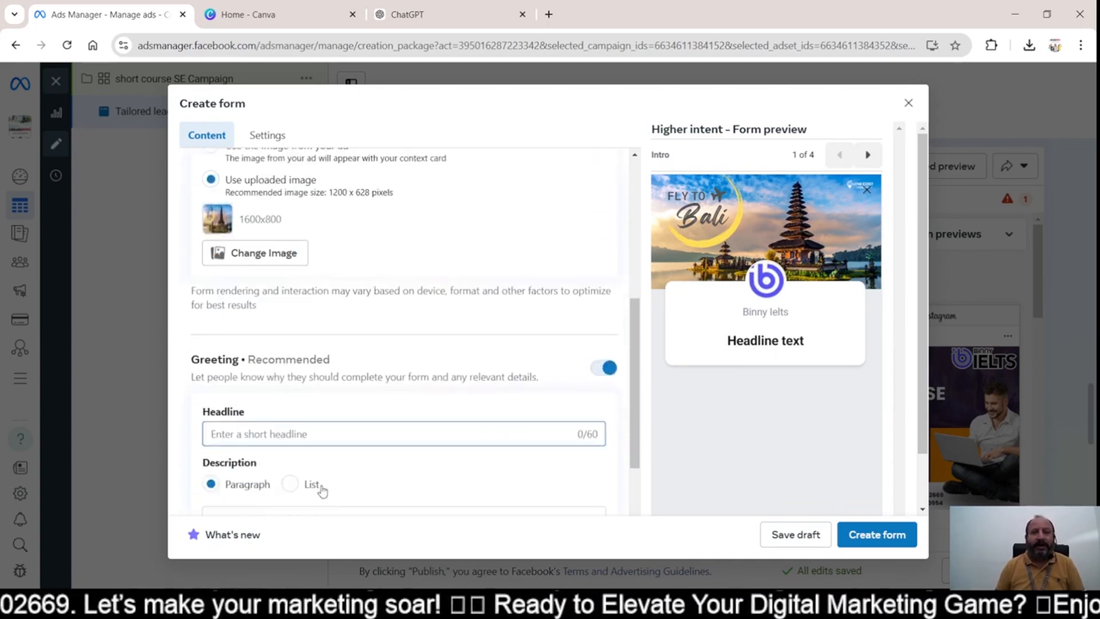
{"action": "left_click", "coordinate": [436, 10]}
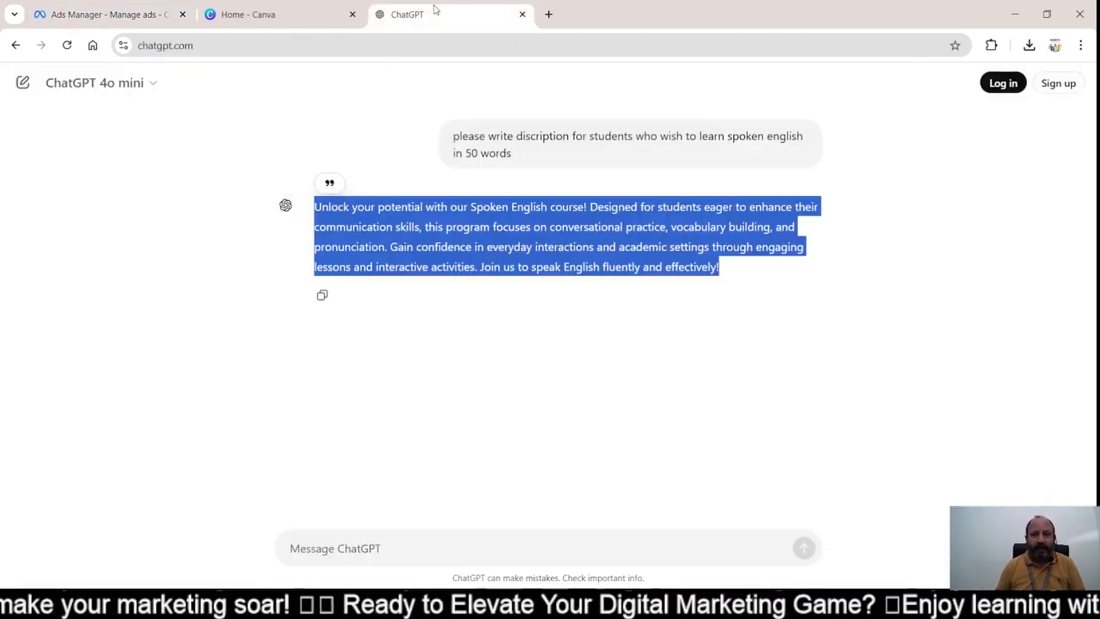
{"action": "left_click", "coordinate": [440, 550]}
{"action": "type", "text": "c"}
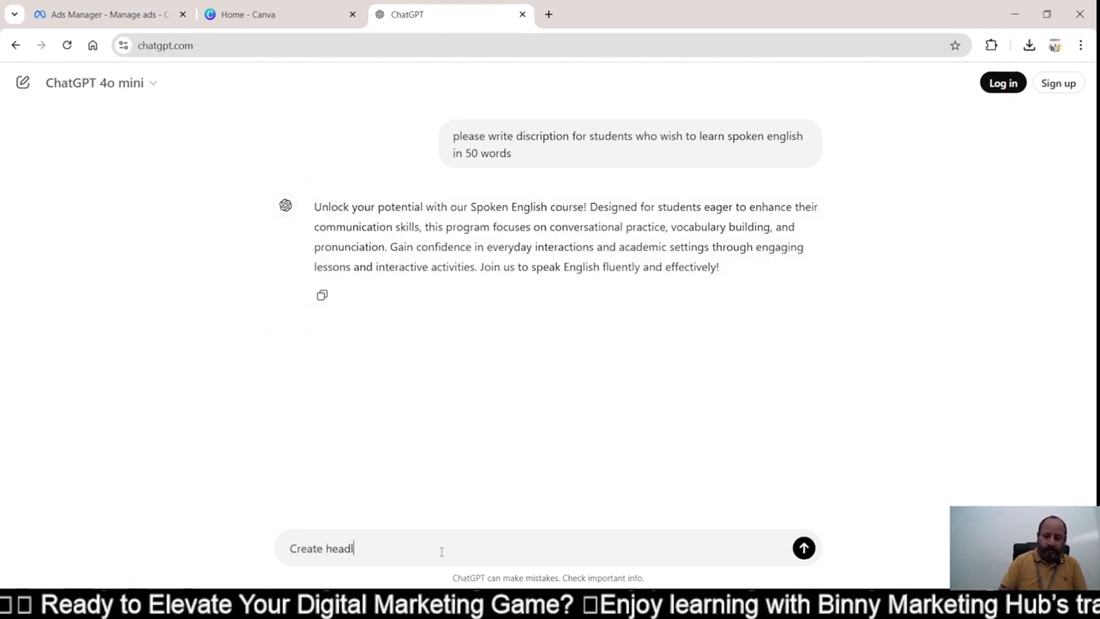
{"action": "type", "text": "reate headline"}
{"action": "key", "text": "Return"}
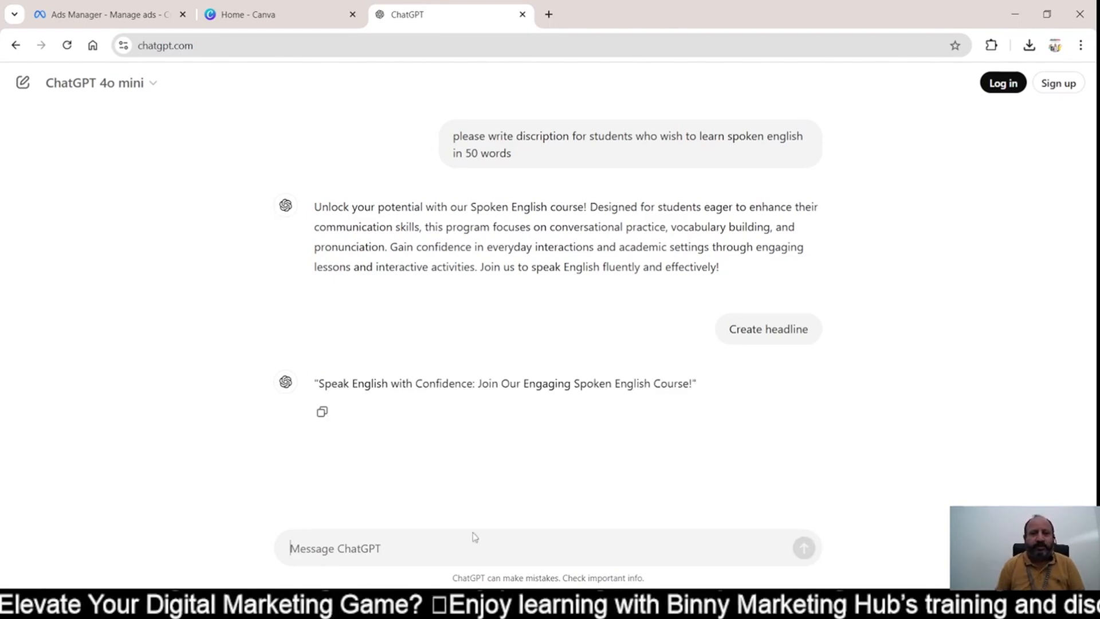
Copy ChatGPT's headline "Speak English with Confidence: Join Our Engaging Spoken English Course!" into the greeting headline in Ads Manager.
{"action": "triple_click", "coordinate": [690, 384]}
{"action": "key", "text": "ctrl+c"}
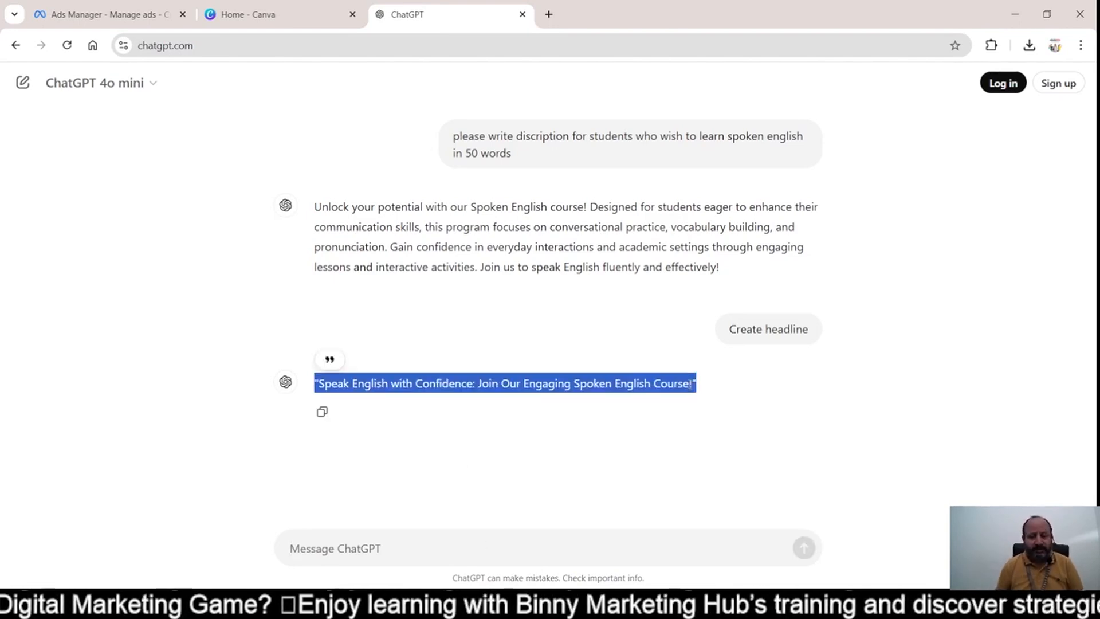
{"action": "left_click", "coordinate": [115, 14]}
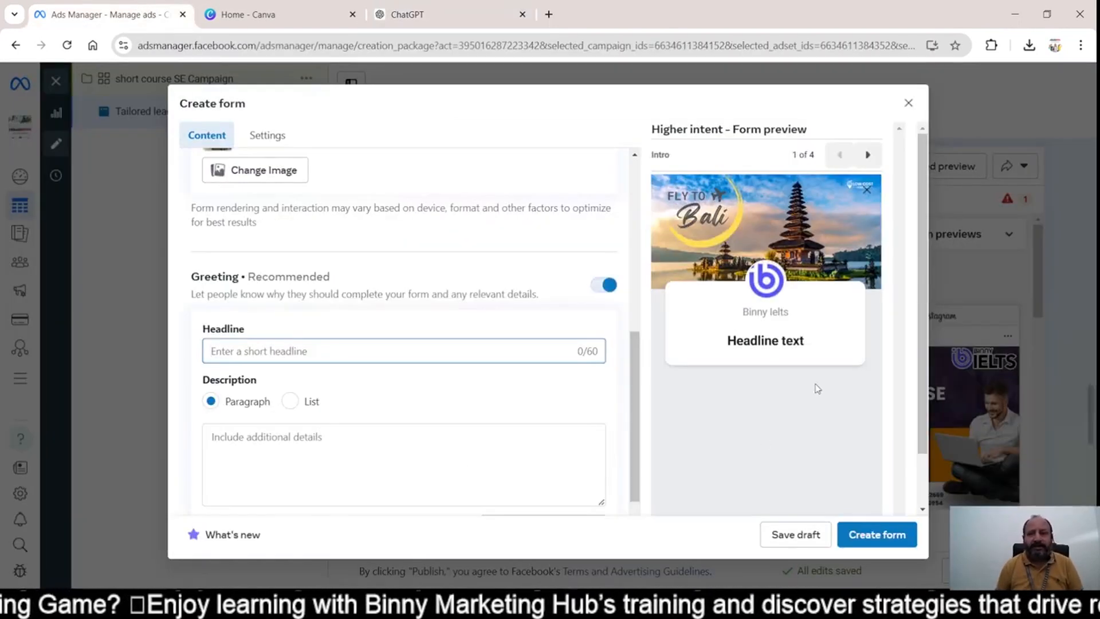
{"action": "key", "text": "ctrl+v"}
Copy ChatGPT's Spoken English course paragraph into the greeting's description in Ads Manager and check it in the form preview.
{"action": "left_click", "coordinate": [388, 452]}
{"action": "left_click", "coordinate": [360, 15]}
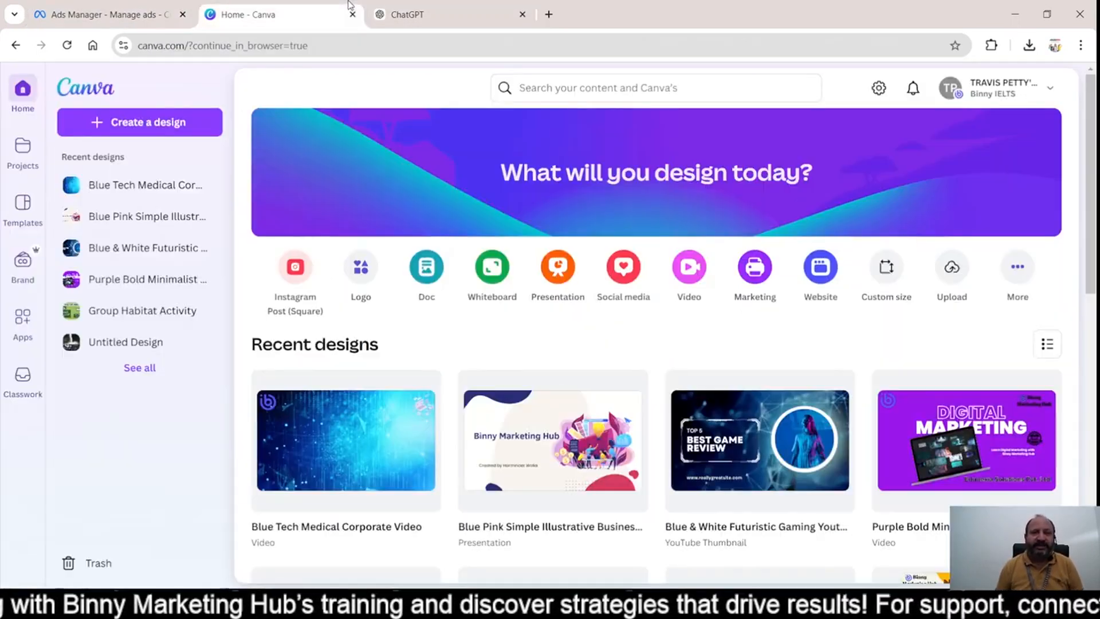
{"action": "left_click", "coordinate": [445, 8]}
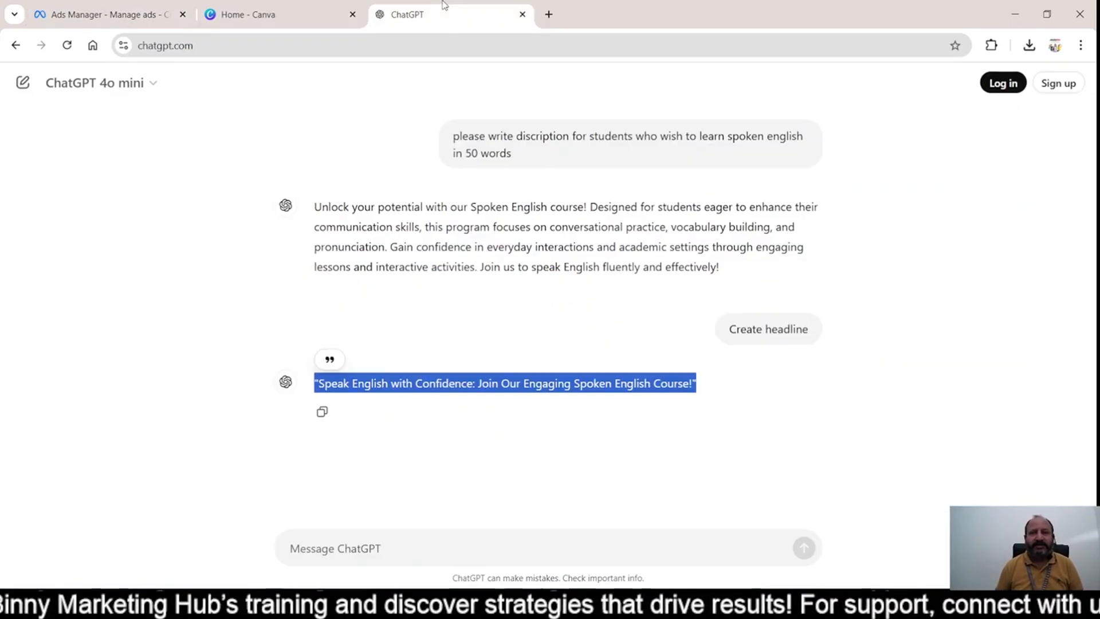
{"action": "triple_click", "coordinate": [552, 241]}
{"action": "key", "text": "ctrl+c"}
{"action": "left_click", "coordinate": [137, 14]}
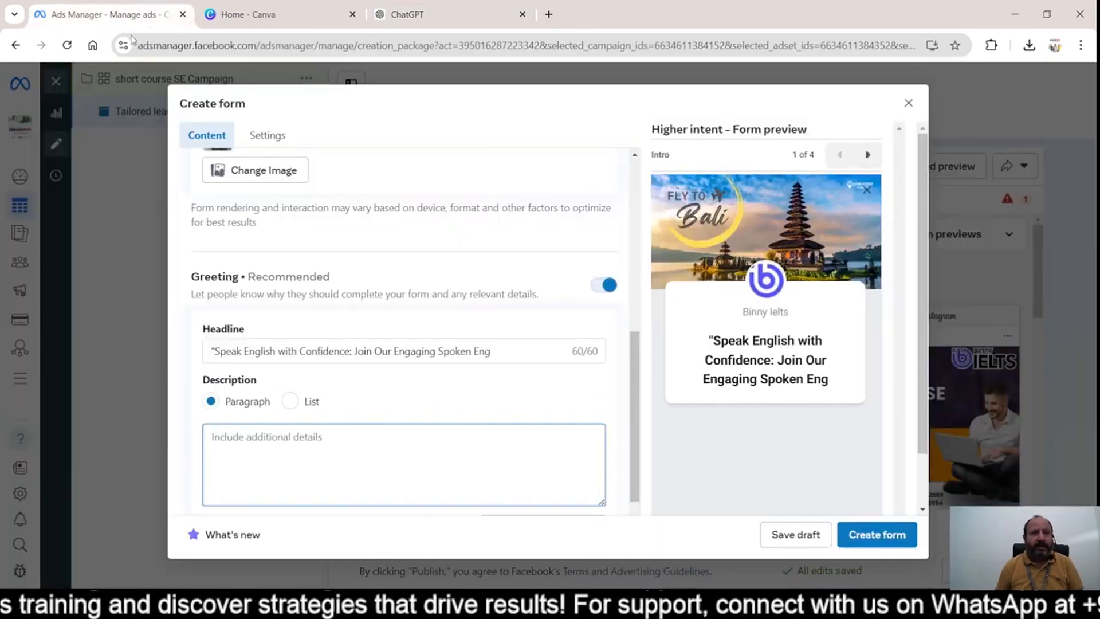
{"action": "key", "text": "ctrl+v"}
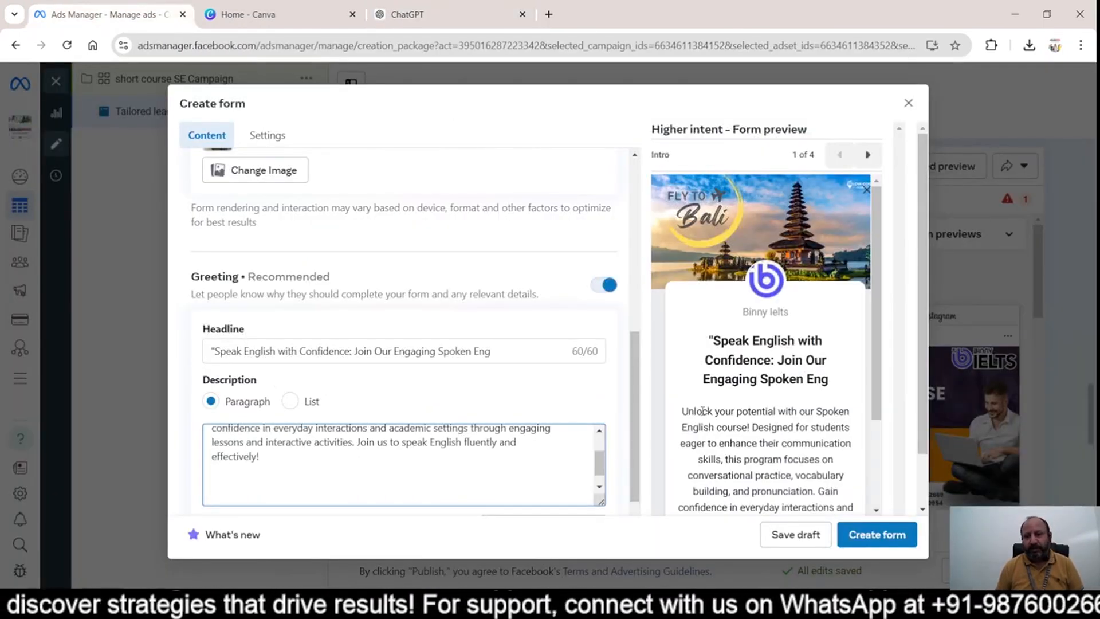
{"action": "scroll", "coordinate": [703, 411], "scroll_direction": "down", "scroll_amount": 1}
{"action": "left_click_drag", "start_coordinate": [318, 474], "coordinate": [197, 427]}
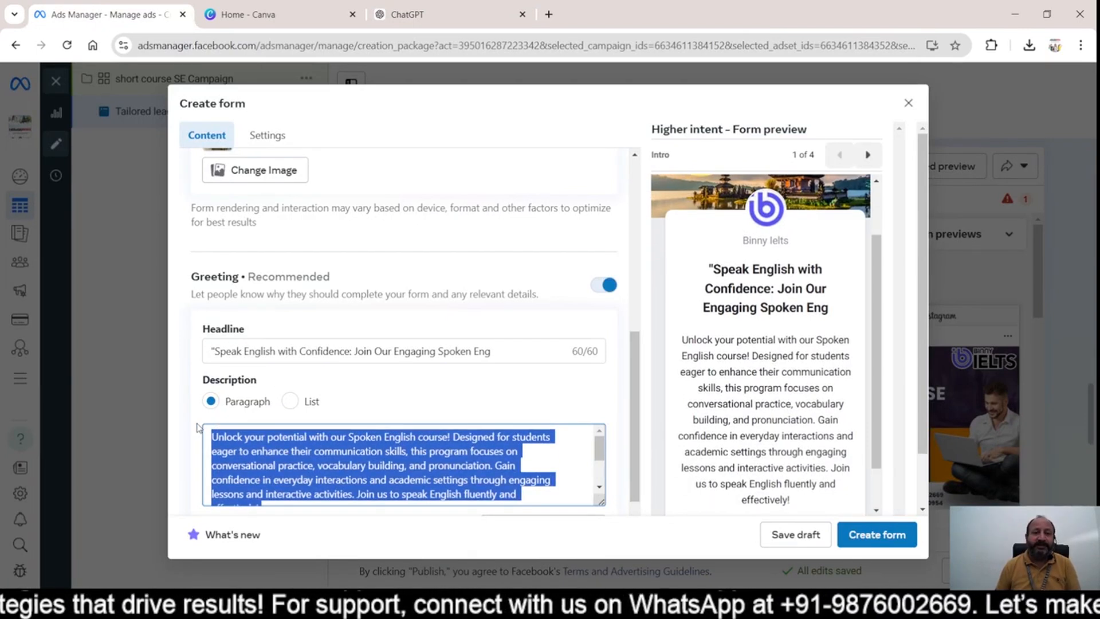
Replace the greeting's description paragraph with a list containing "high end class" and "learn fast".
{"action": "key", "text": "BackSpace"}
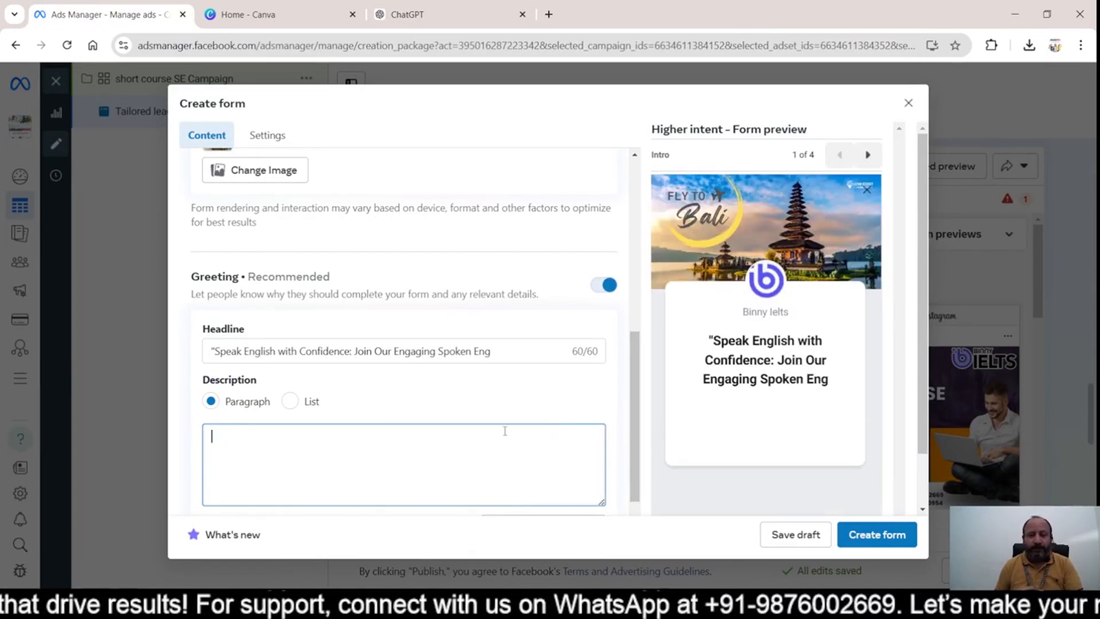
{"action": "left_click", "coordinate": [301, 406]}
{"action": "left_click", "coordinate": [312, 436]}
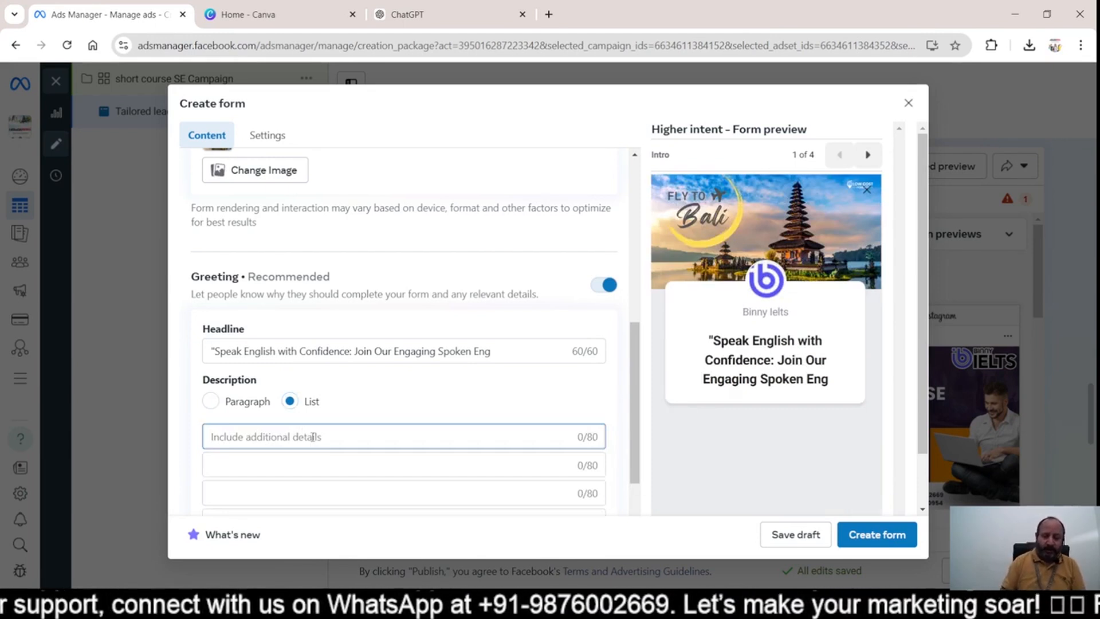
{"action": "type", "text": "high end"}
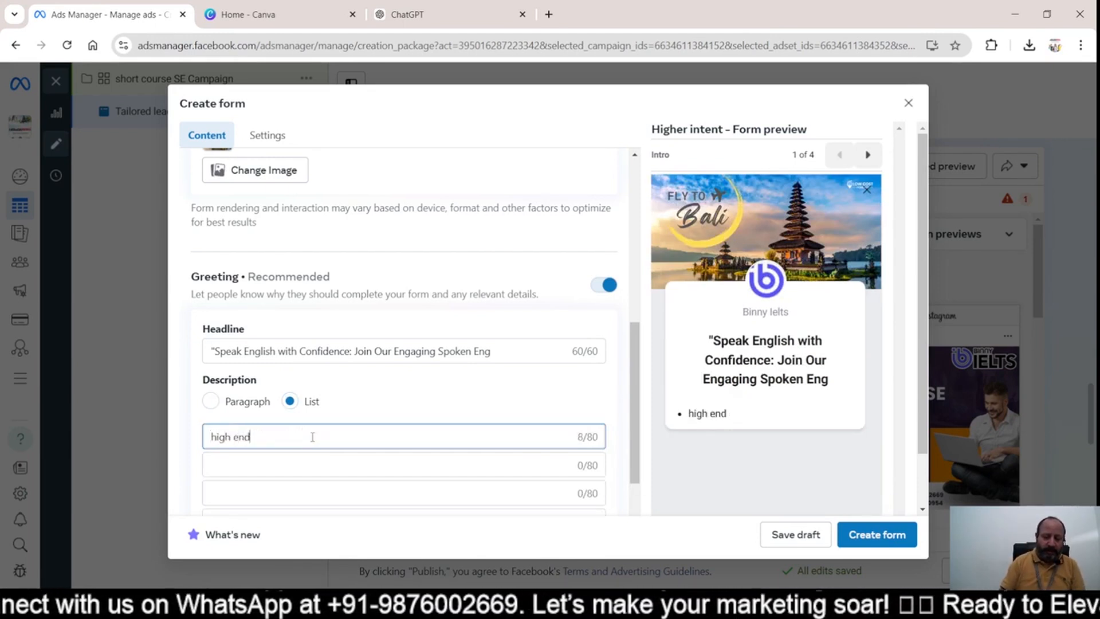
{"action": "type", "text": " cla"}
{"action": "left_click", "coordinate": [300, 466]}
{"action": "type", "text": "learn fast"}
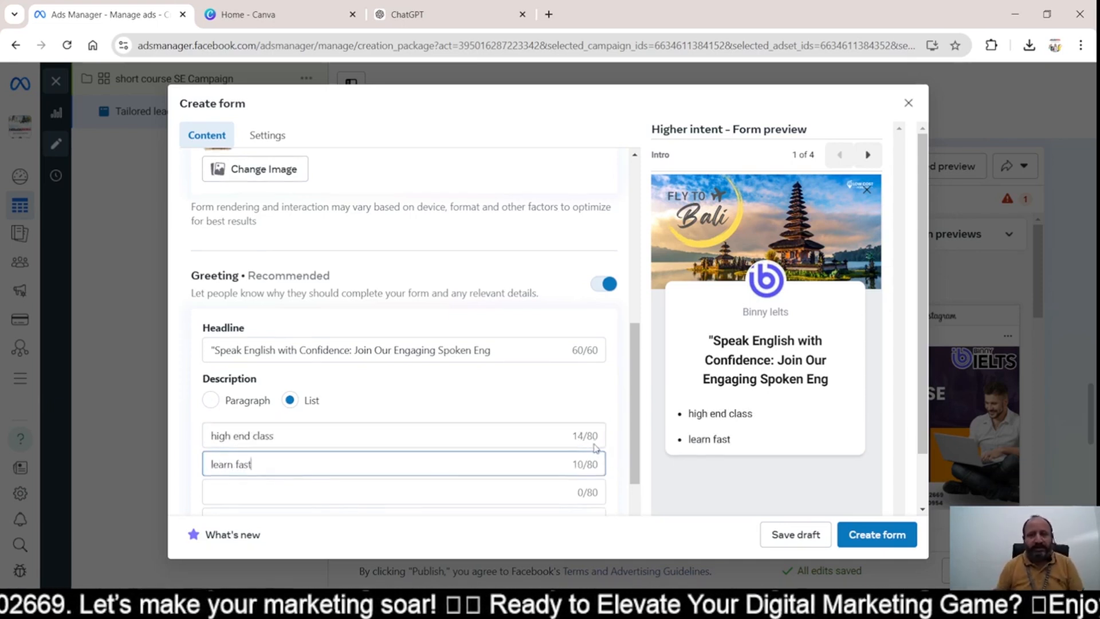
Go to the form's questions and add Phone number from the contact fields to the prefill questions.
{"action": "scroll", "coordinate": [596, 447], "scroll_direction": "down", "scroll_amount": 3}
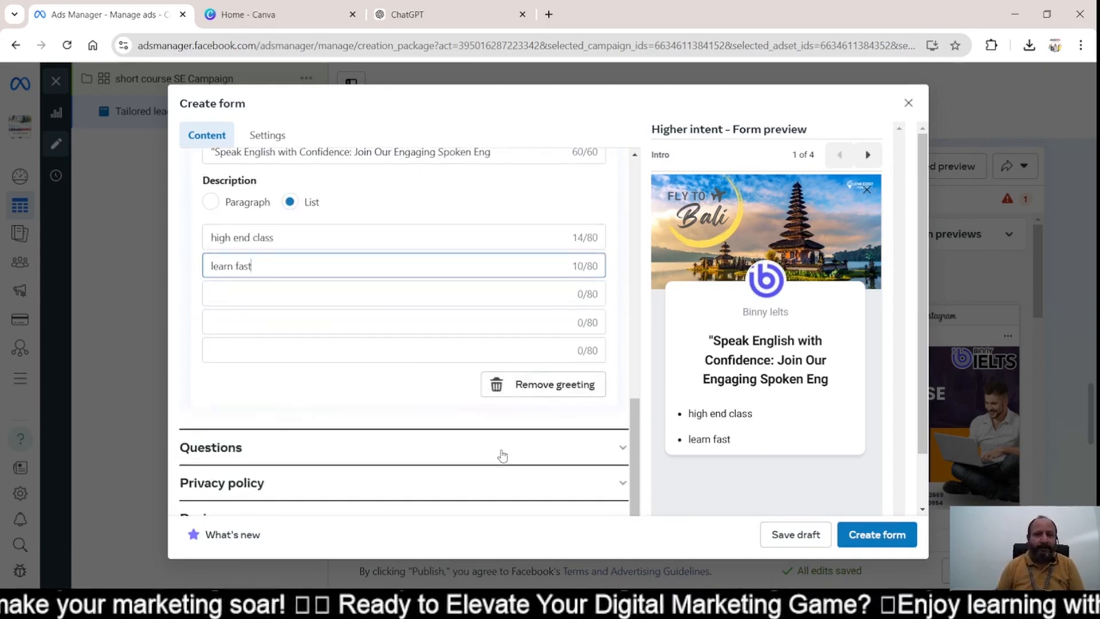
{"action": "left_click", "coordinate": [479, 447]}
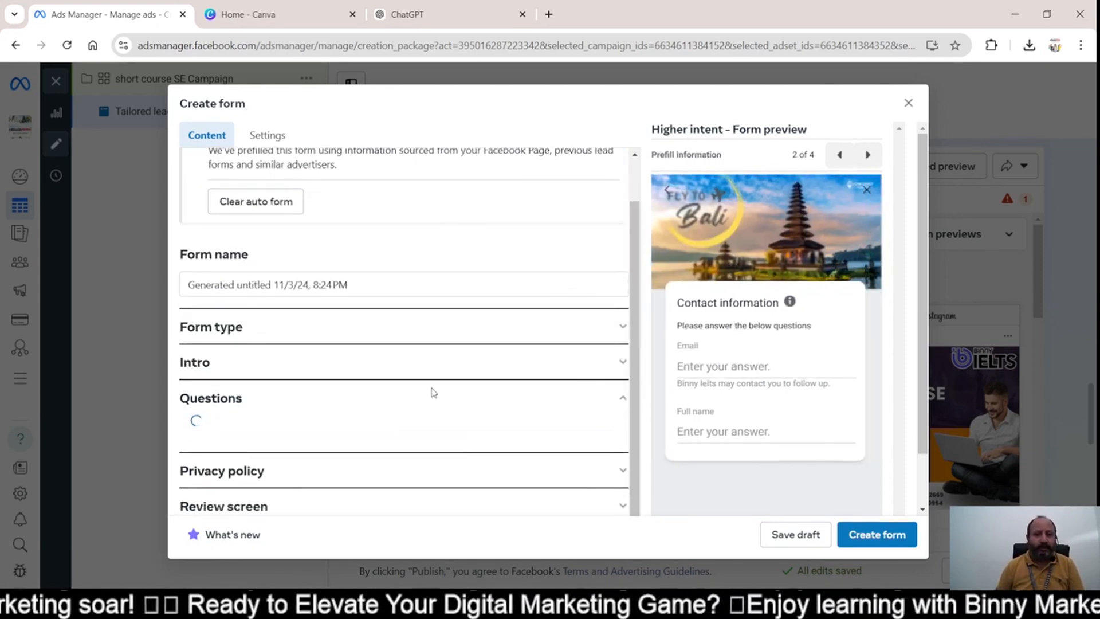
{"action": "left_click", "coordinate": [422, 251]}
{"action": "left_click", "coordinate": [293, 402]}
{"action": "mouse_move", "coordinate": [296, 438]}
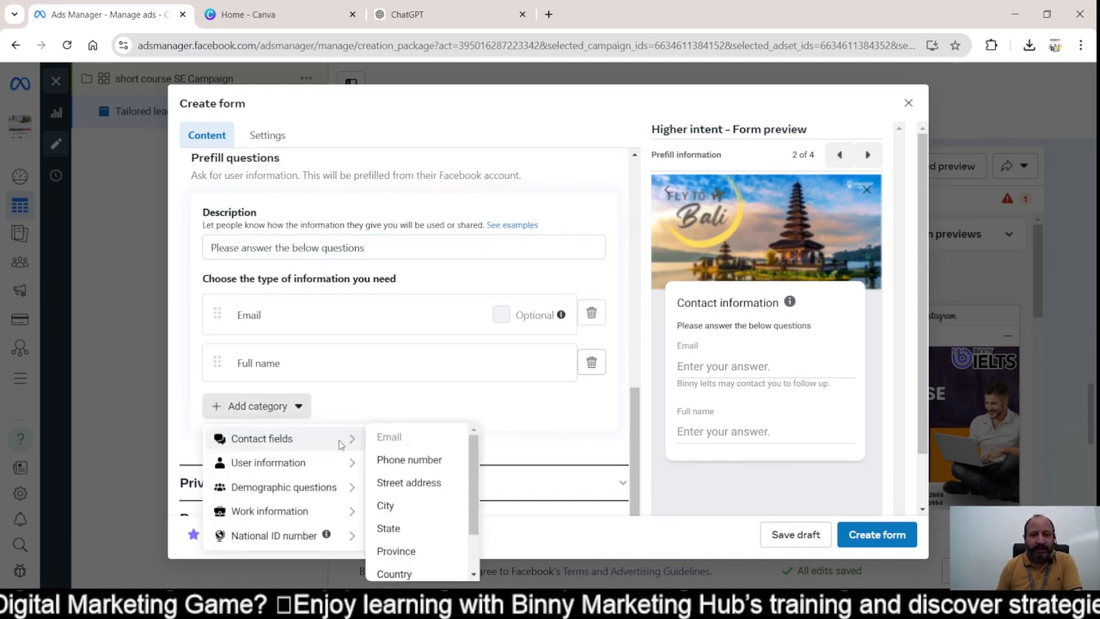
{"action": "left_click", "coordinate": [410, 461]}
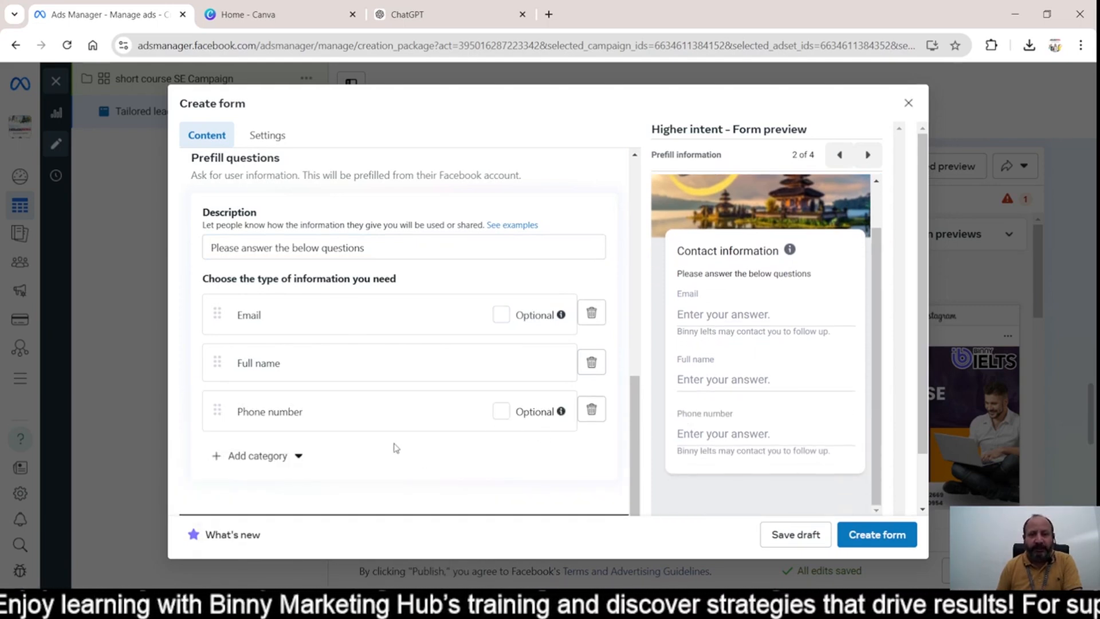
Browse the prefill information categories, try adding the DNI (Argentina) national ID field and remove it.
{"action": "left_click", "coordinate": [295, 457]}
{"action": "mouse_move", "coordinate": [351, 328]}
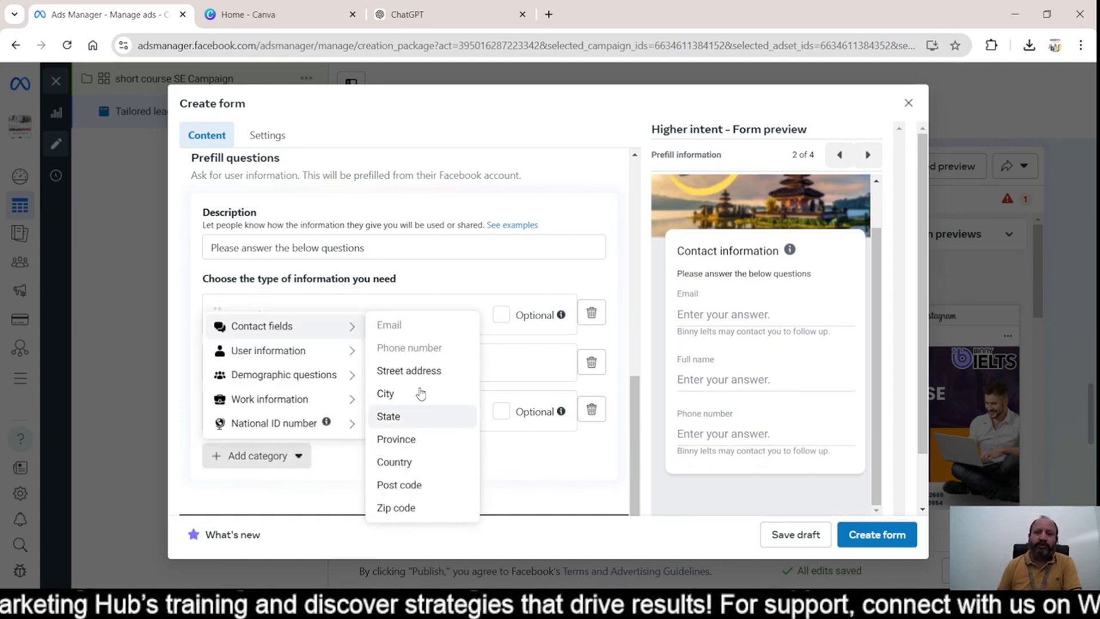
{"action": "mouse_move", "coordinate": [244, 352]}
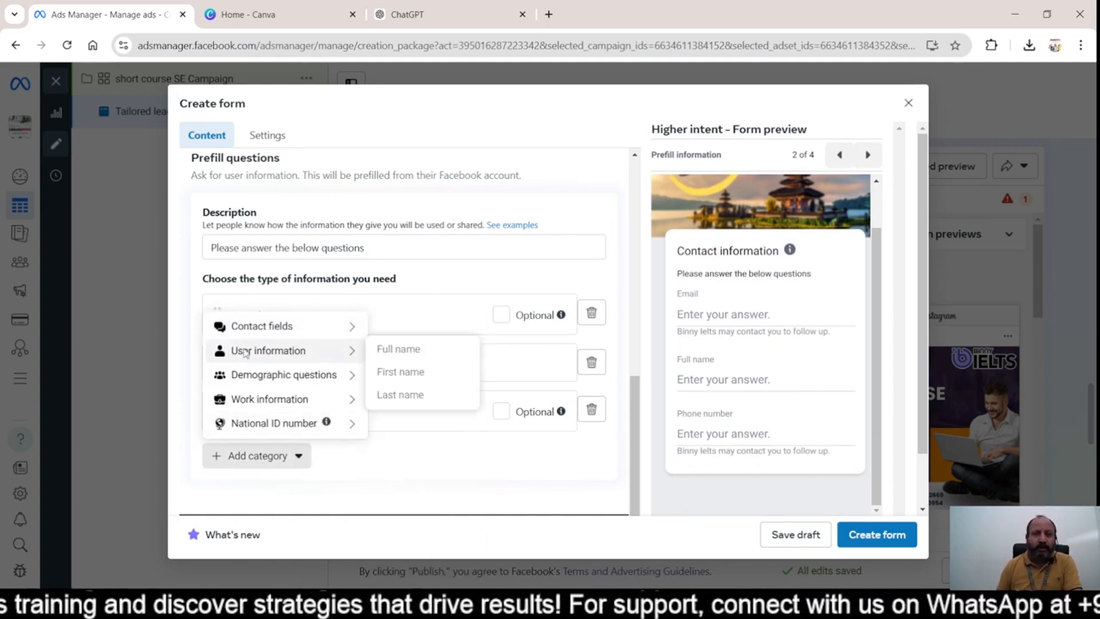
{"action": "mouse_move", "coordinate": [313, 379]}
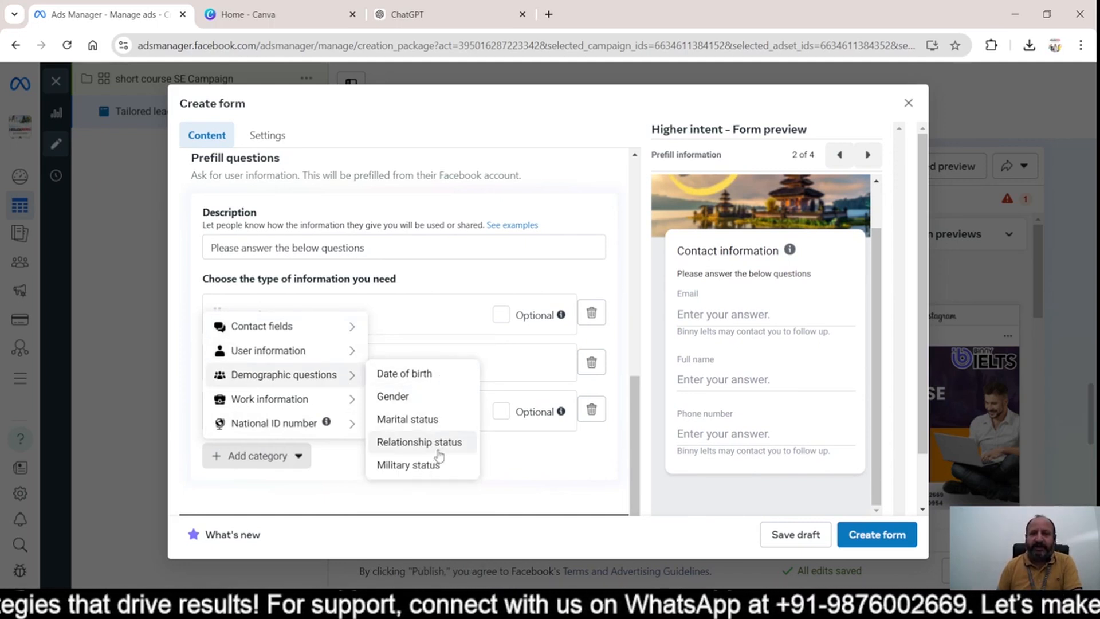
{"action": "mouse_move", "coordinate": [315, 412]}
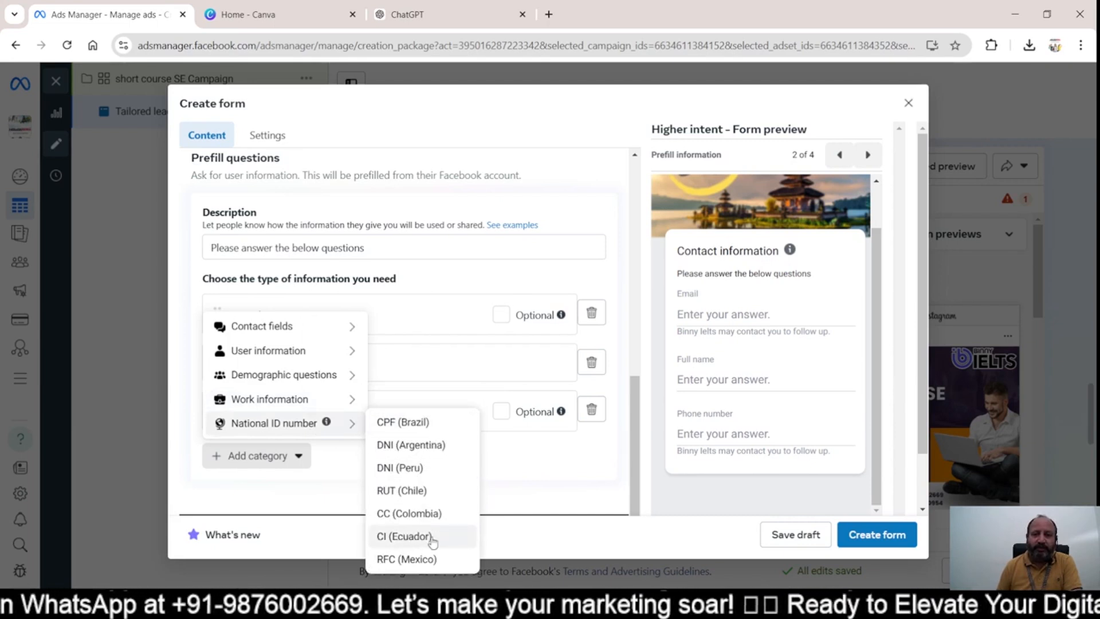
{"action": "left_click", "coordinate": [435, 445]}
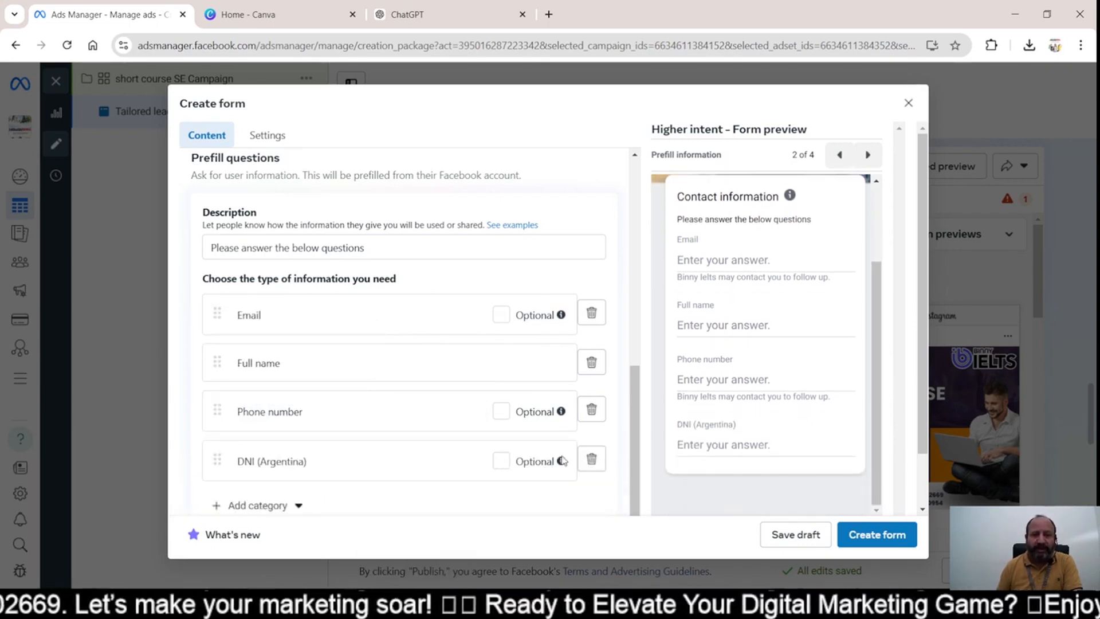
{"action": "left_click", "coordinate": [590, 461]}
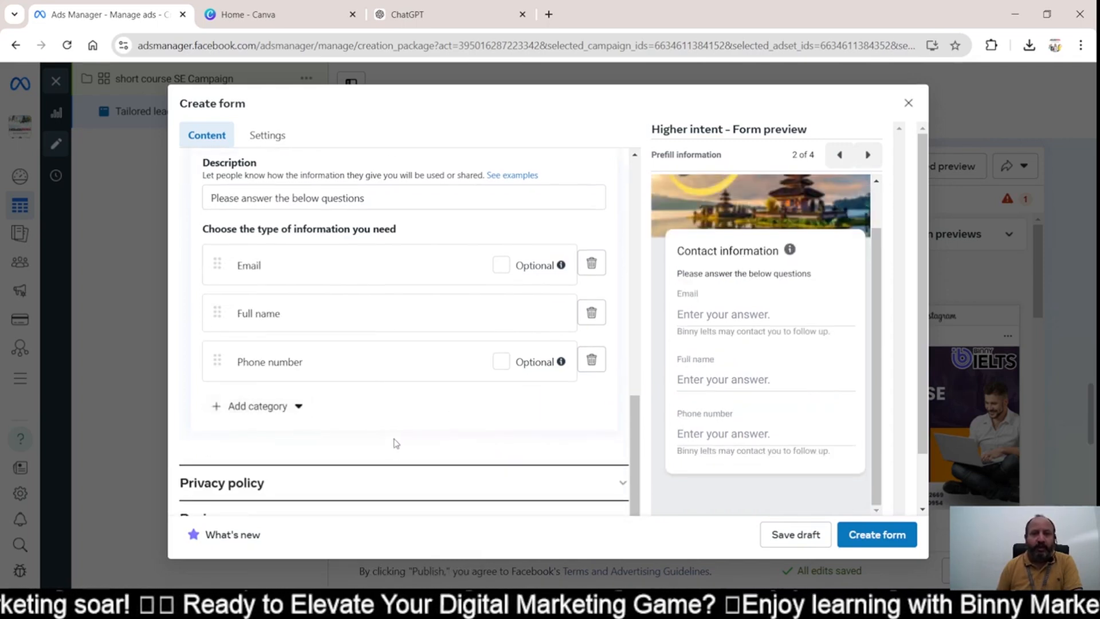
Examine the form's privacy policy, review screen and message for leads sections, including the closing page's website link in the preview.
{"action": "left_click", "coordinate": [405, 487]}
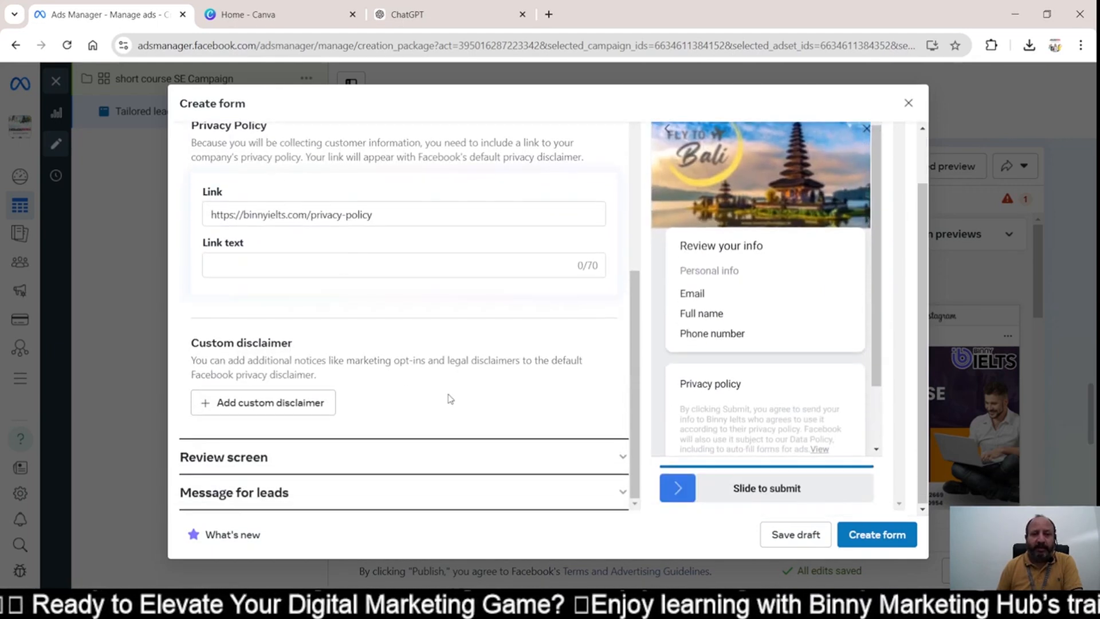
{"action": "left_click", "coordinate": [374, 459]}
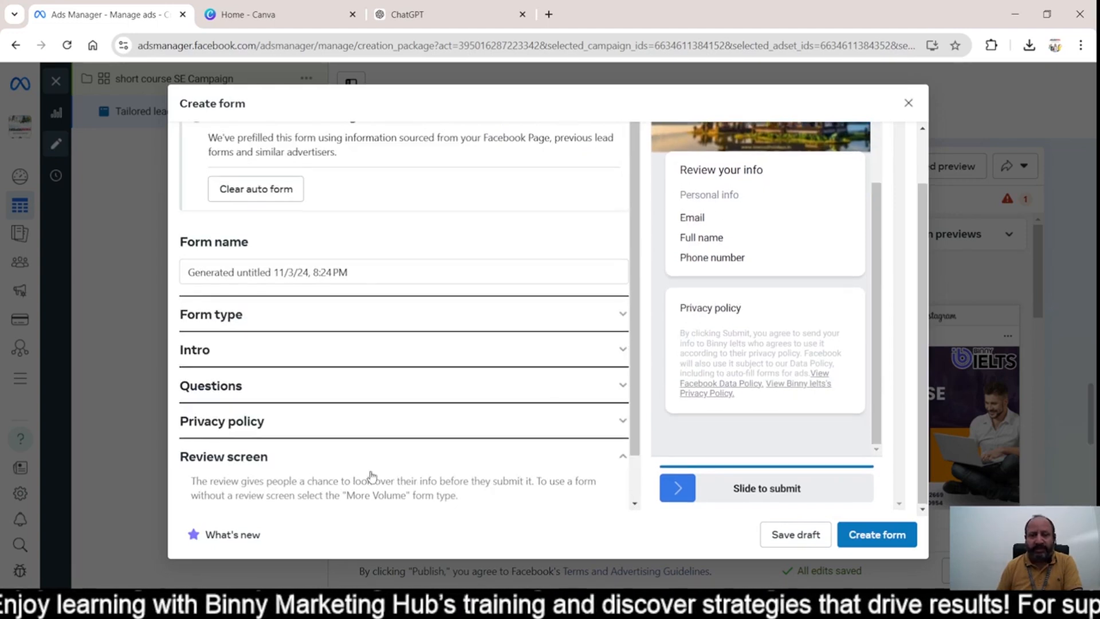
{"action": "left_click", "coordinate": [567, 457]}
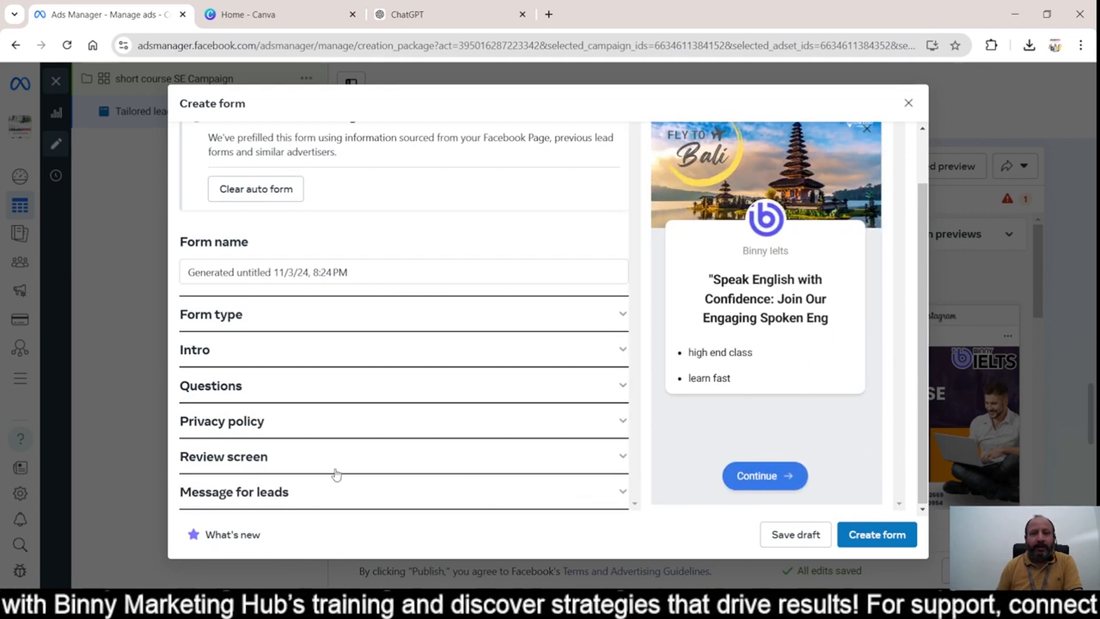
{"action": "left_click", "coordinate": [329, 500]}
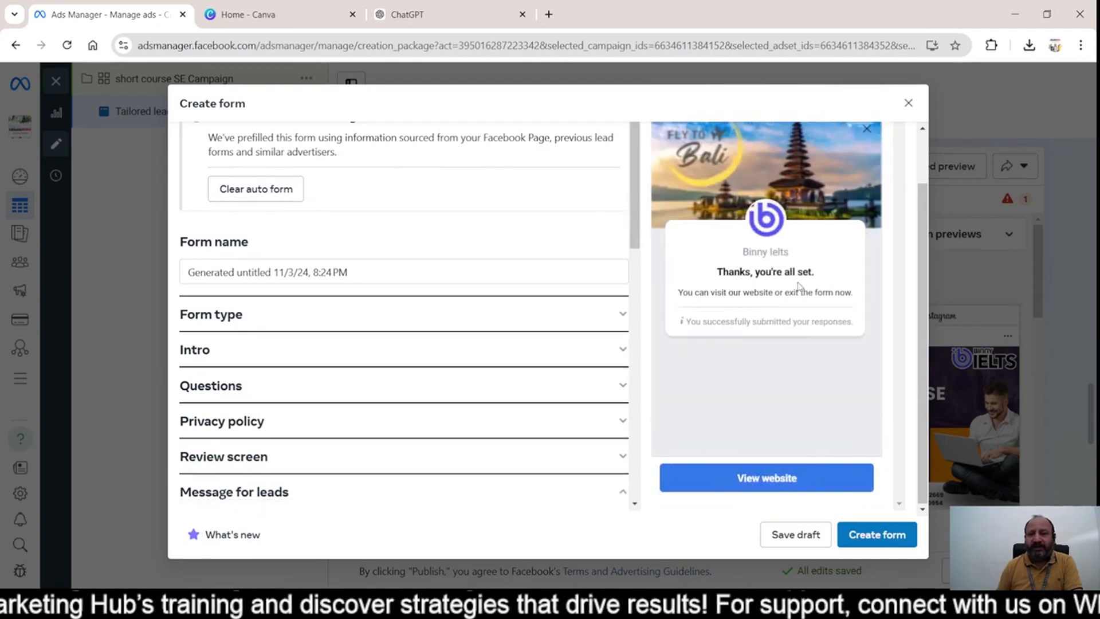
{"action": "left_click_drag", "start_coordinate": [736, 481], "coordinate": [800, 484]}
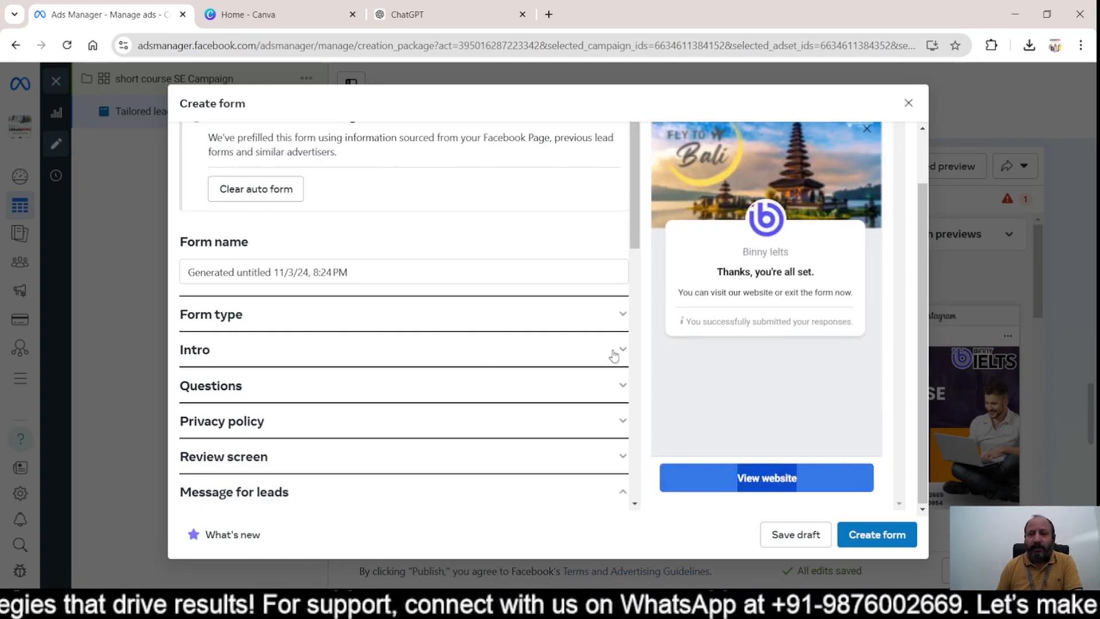
{"action": "scroll", "coordinate": [572, 289], "scroll_direction": "up", "scroll_amount": 3}
{"action": "scroll", "coordinate": [511, 366], "scroll_direction": "down", "scroll_amount": 2}
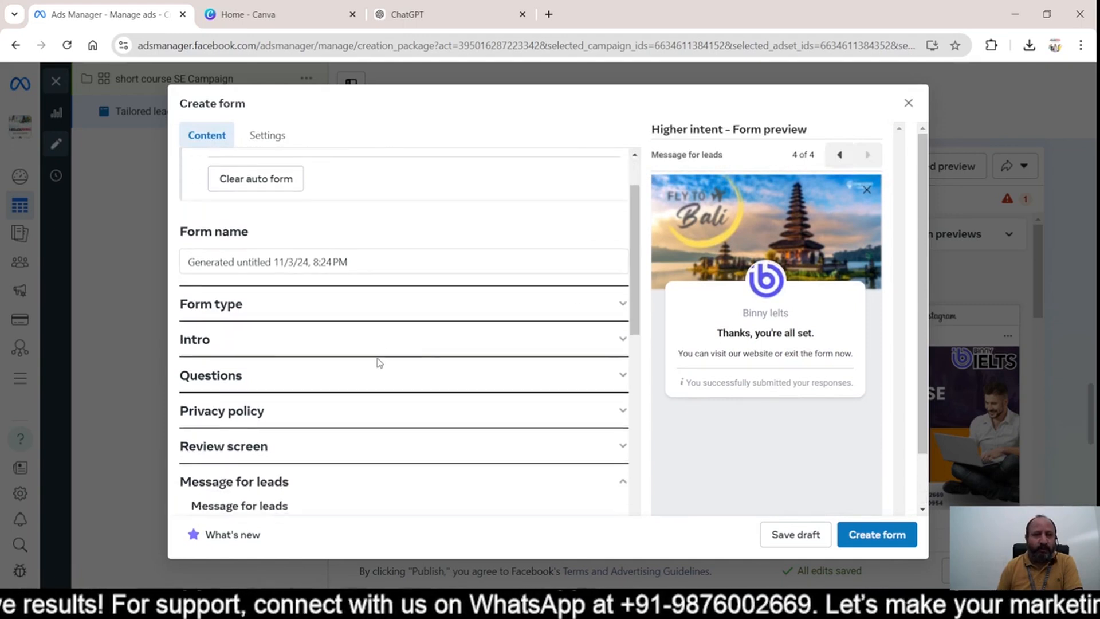
Return to the form's questions and add a multiple-choice question reading "how many students you wish to join".
{"action": "left_click", "coordinate": [376, 375]}
{"action": "scroll", "coordinate": [380, 373], "scroll_direction": "down", "scroll_amount": 5}
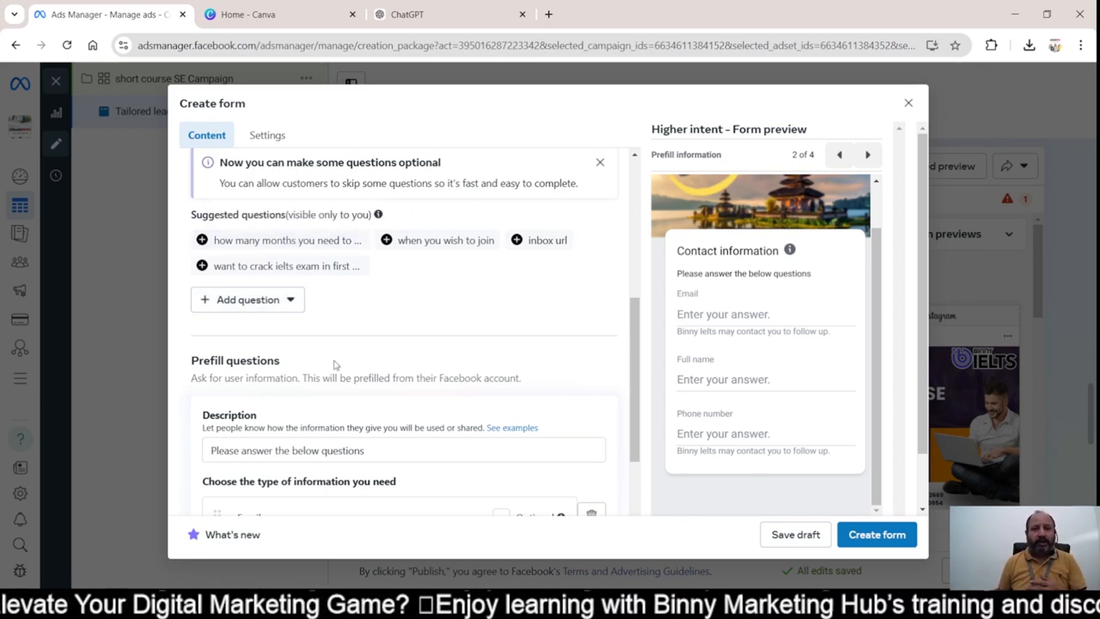
{"action": "left_click", "coordinate": [273, 307]}
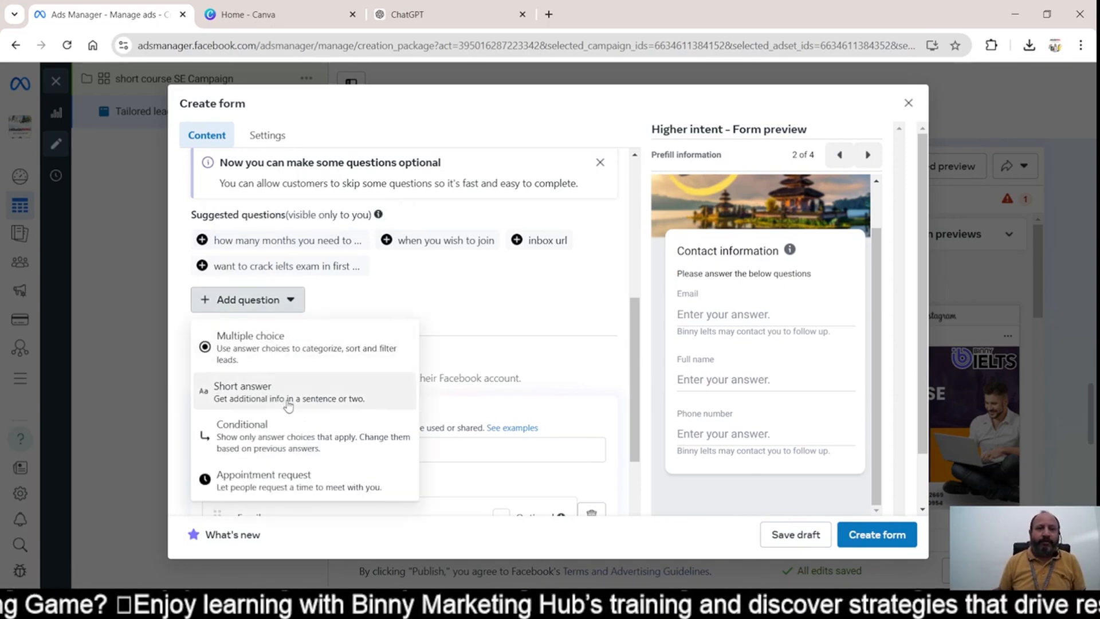
{"action": "left_click", "coordinate": [287, 351]}
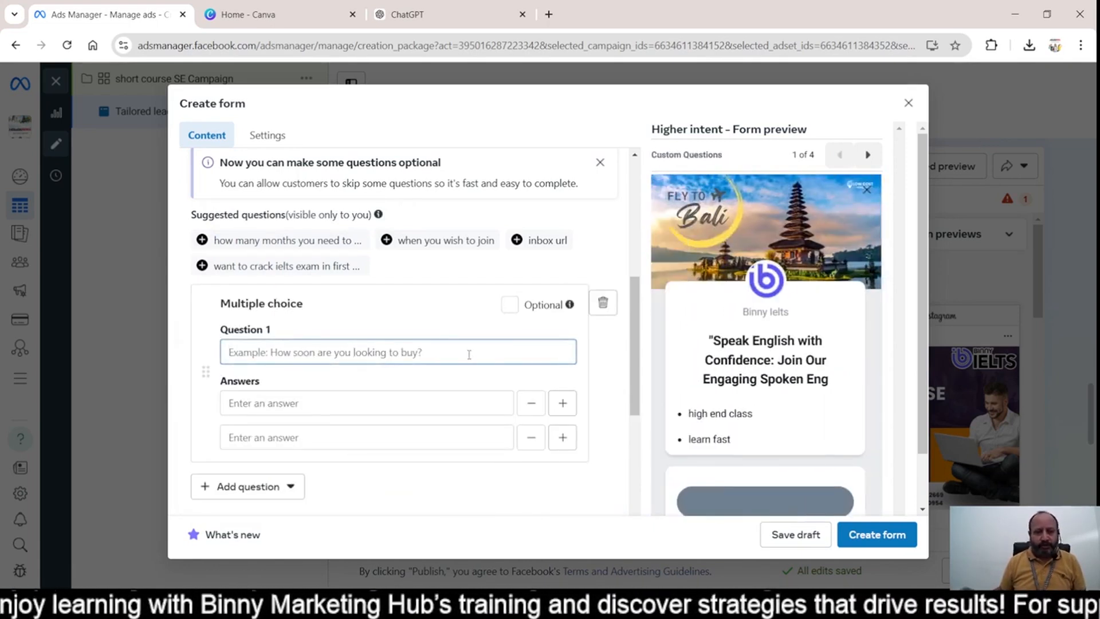
{"action": "type", "text": "w"}
{"action": "key", "text": "BackSpace"}
{"action": "type", "text": "how many students you"}
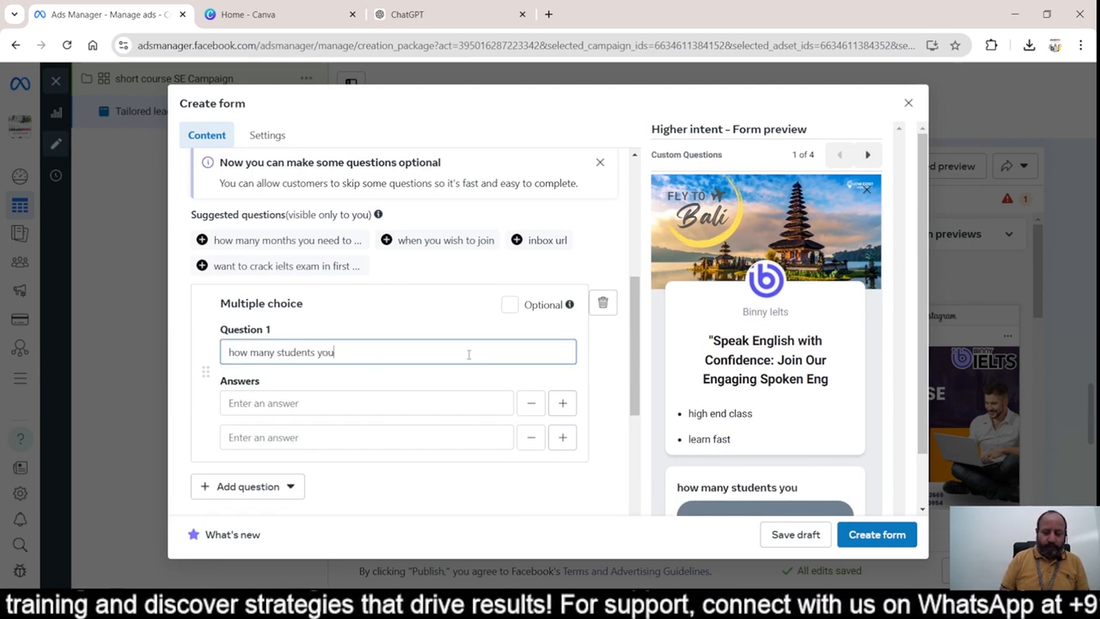
{"action": "type", "text": " wish to join"}
Enter "one" and "two" as the answers to the multiple-choice question.
{"action": "left_click", "coordinate": [381, 402]}
{"action": "type", "text": "o"}
{"action": "key", "text": "Tab"}
{"action": "key", "text": "Tab"}
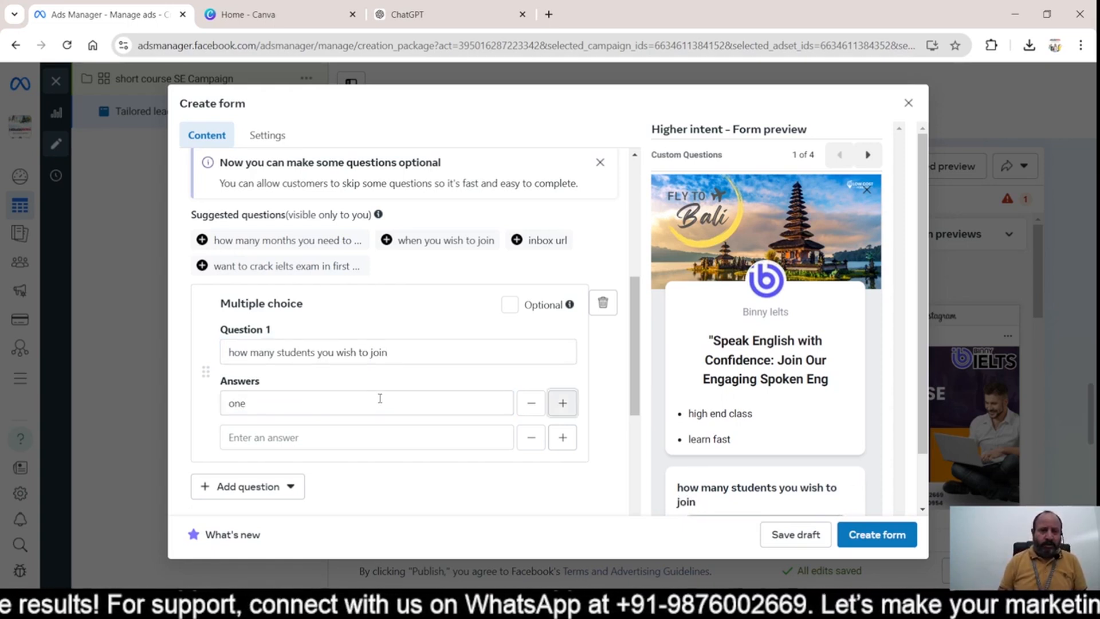
{"action": "type", "text": "two"}
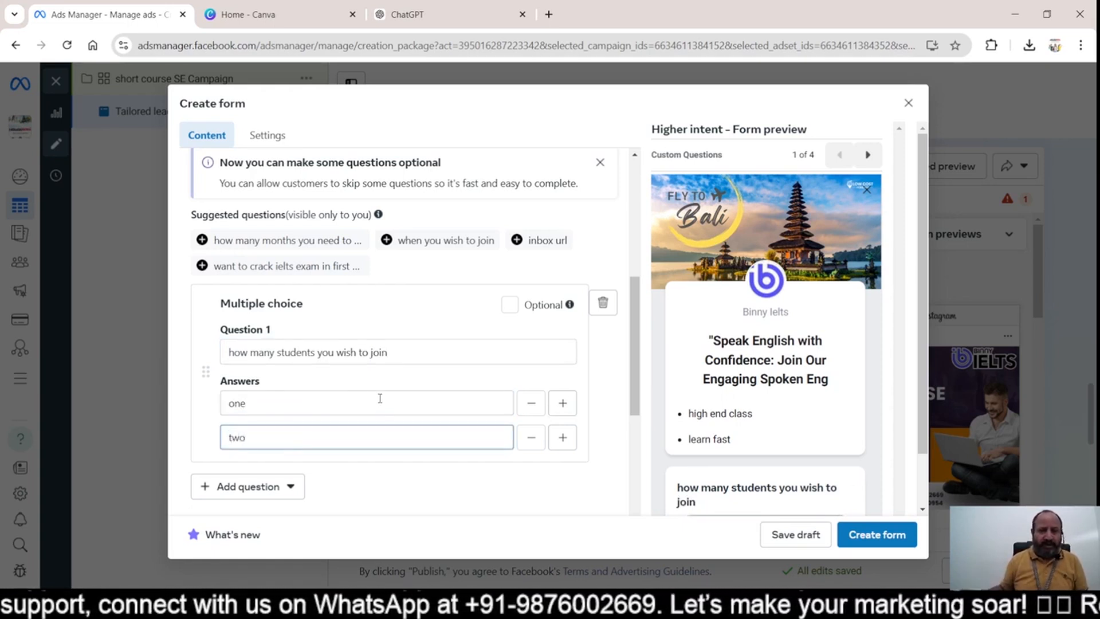
Add a short answer question reading "when you wish to join" to the form.
{"action": "scroll", "coordinate": [377, 402], "scroll_direction": "down", "scroll_amount": 3}
{"action": "left_click", "coordinate": [300, 344]}
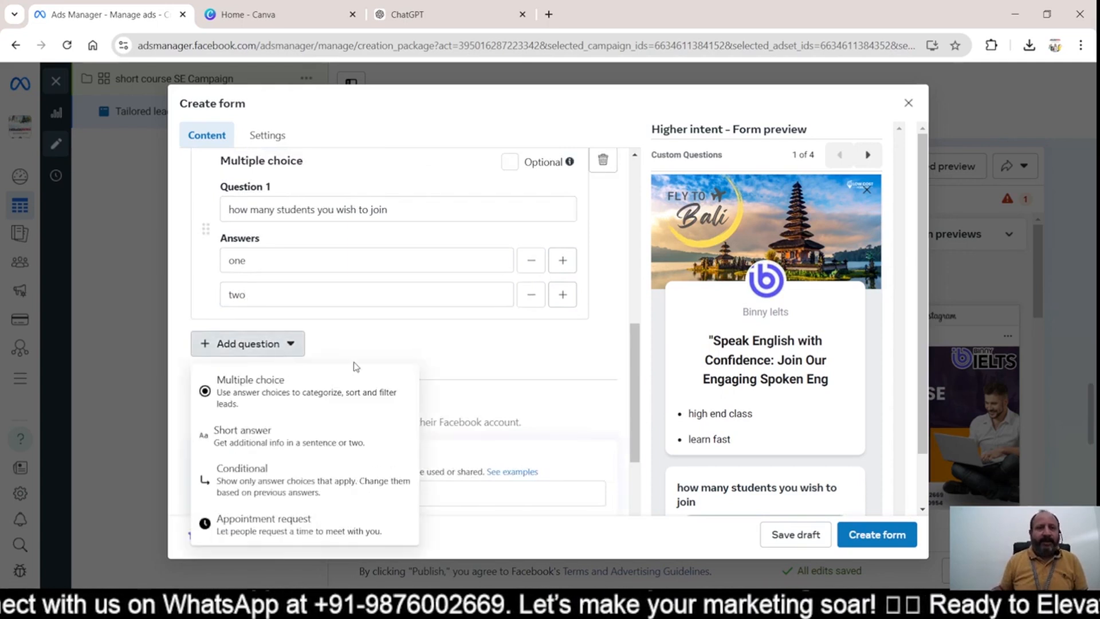
{"action": "left_click", "coordinate": [329, 442]}
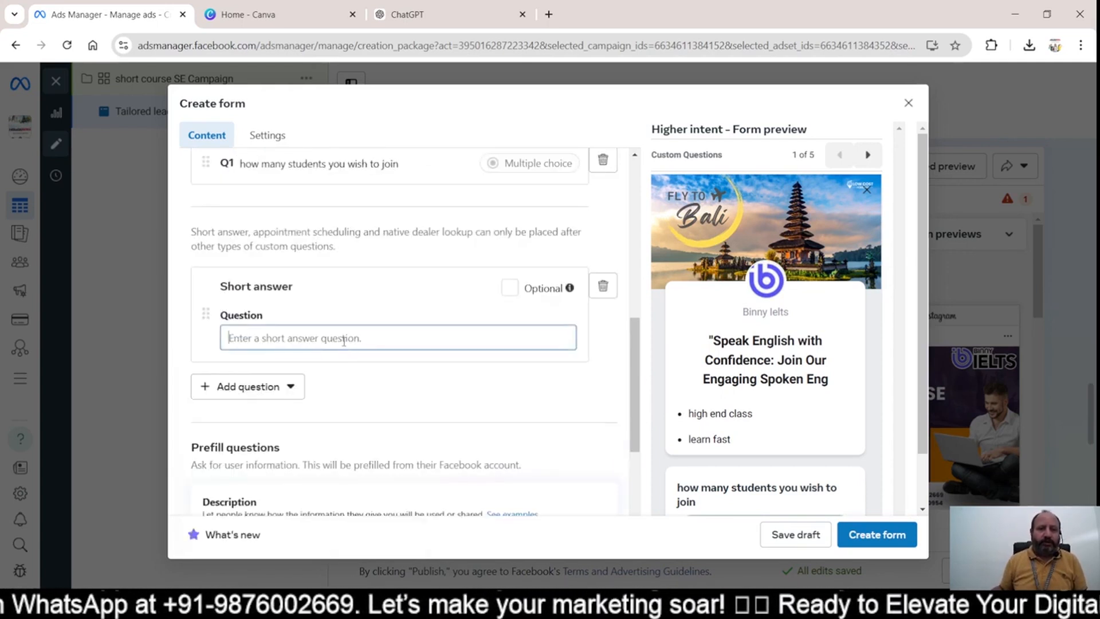
{"action": "type", "text": "when you wish to join"}
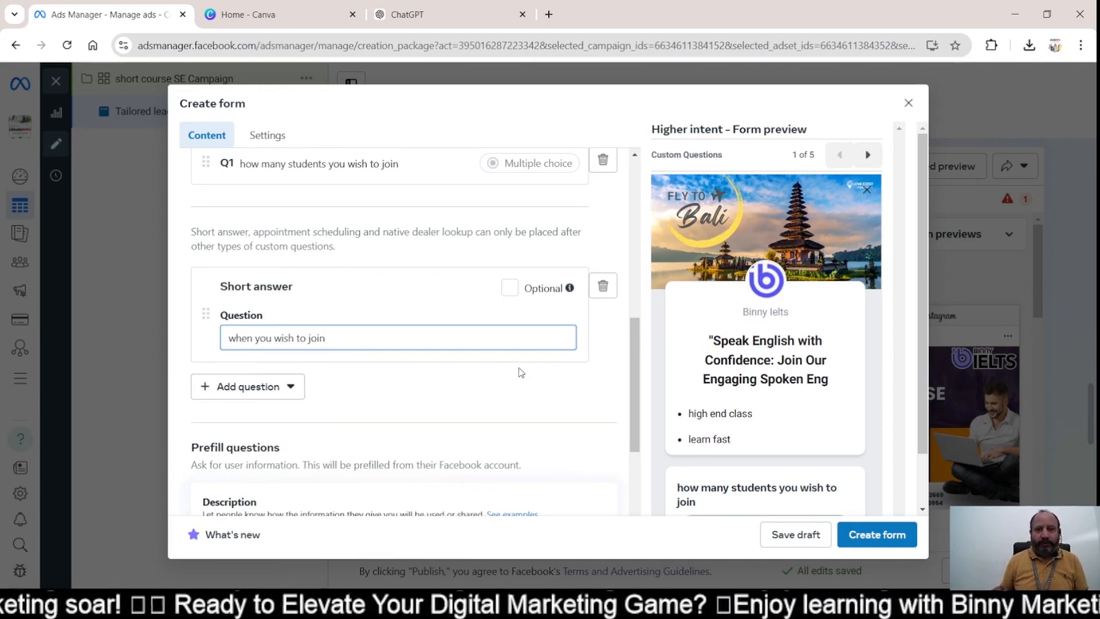
Try adding a conditional question to the form, look at its CSV upload setup and delete the question.
{"action": "left_click", "coordinate": [258, 397]}
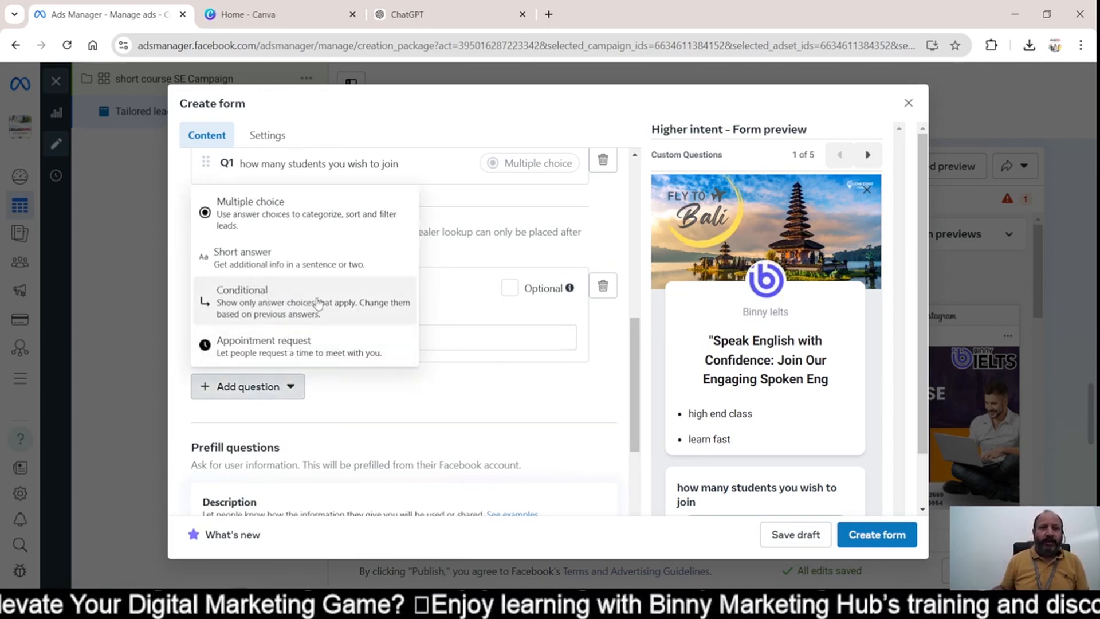
{"action": "left_click", "coordinate": [382, 312]}
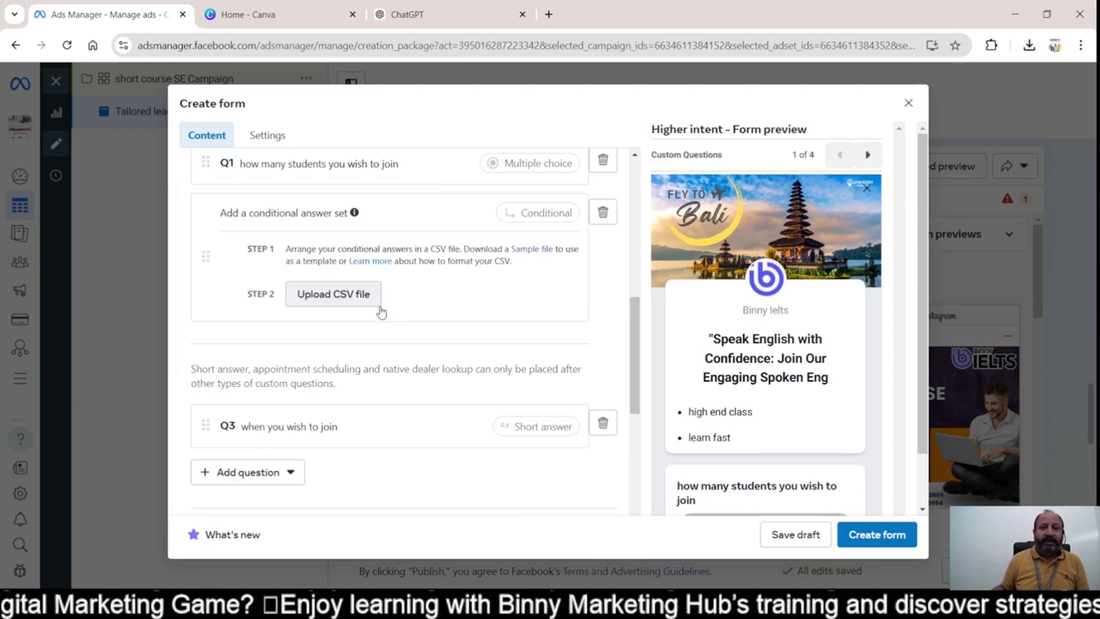
{"action": "scroll", "coordinate": [377, 337], "scroll_direction": "up", "scroll_amount": 3}
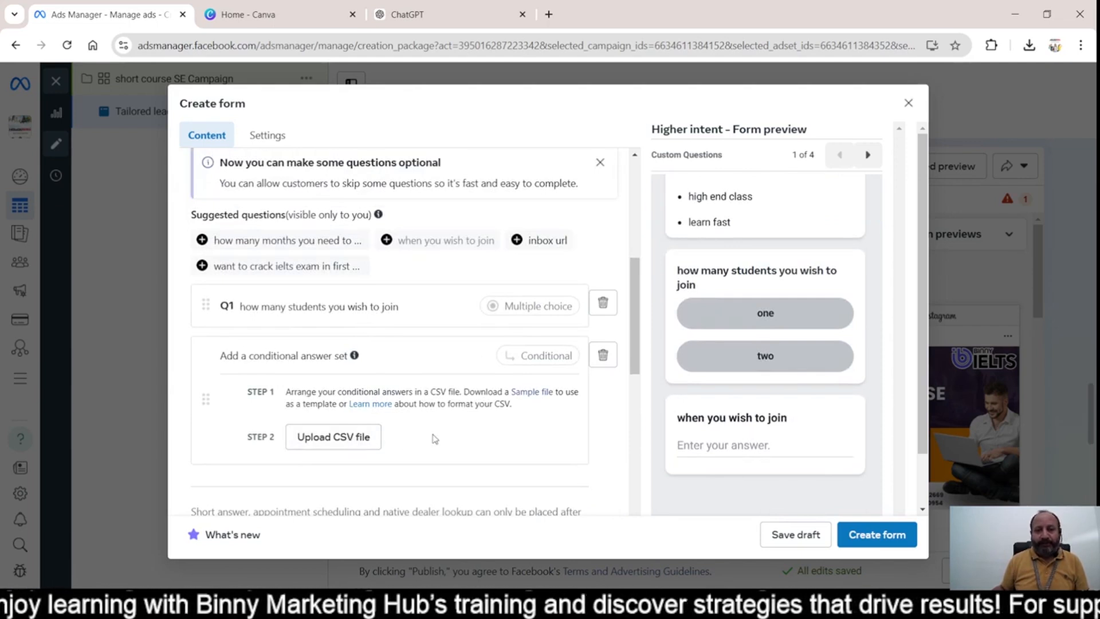
{"action": "left_click", "coordinate": [604, 355]}
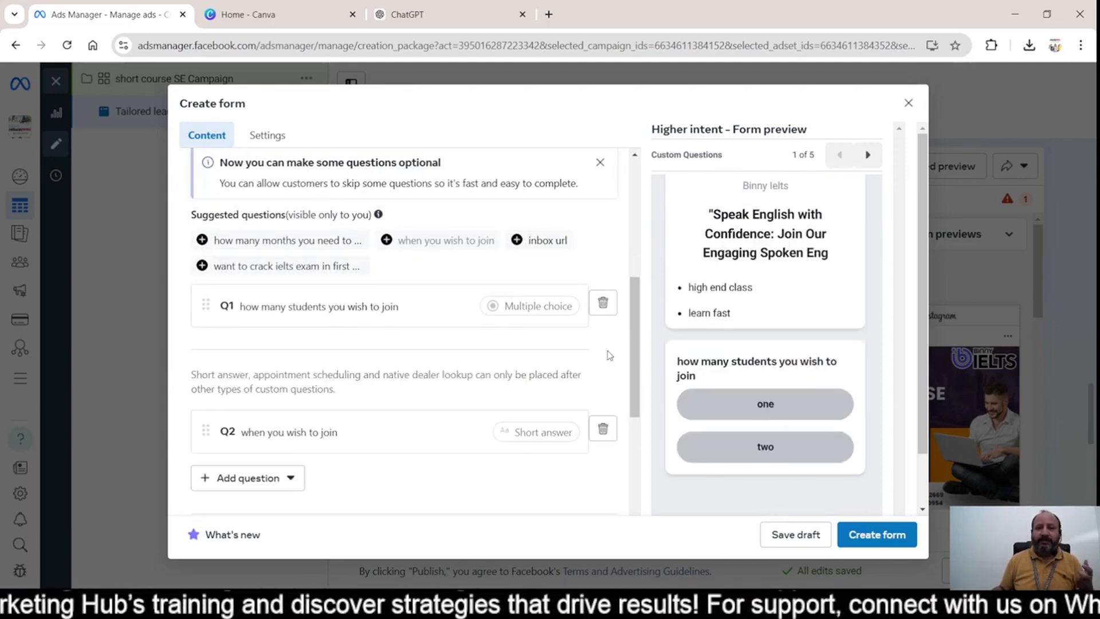
Check the remaining prefill questions and create the instant form for the ad.
{"action": "scroll", "coordinate": [548, 356], "scroll_direction": "down", "scroll_amount": 5}
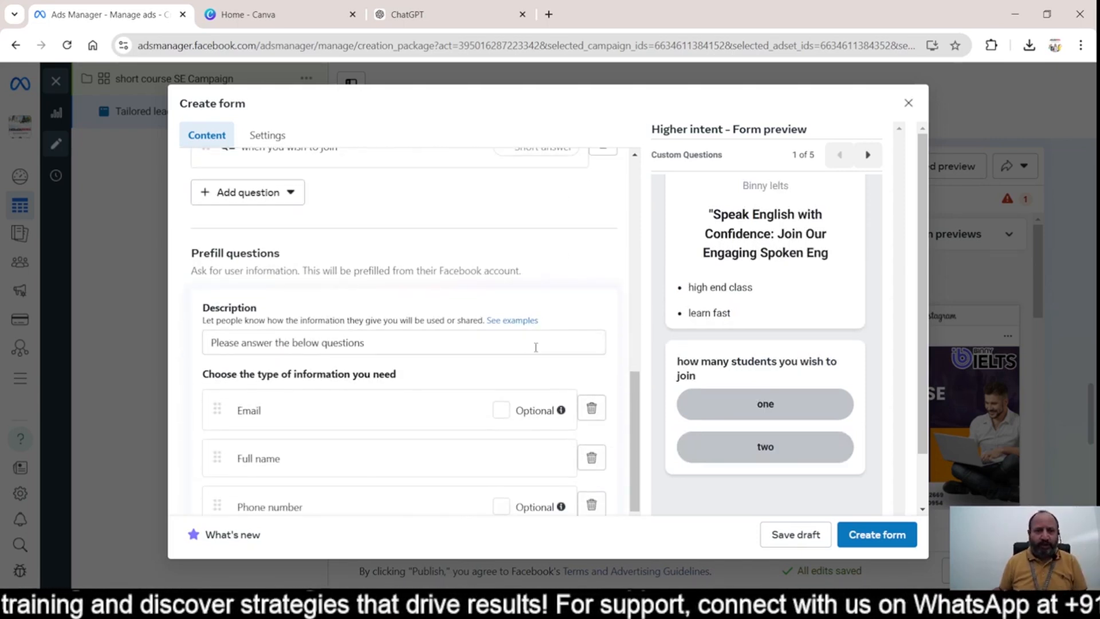
{"action": "scroll", "coordinate": [536, 348], "scroll_direction": "down", "scroll_amount": 3}
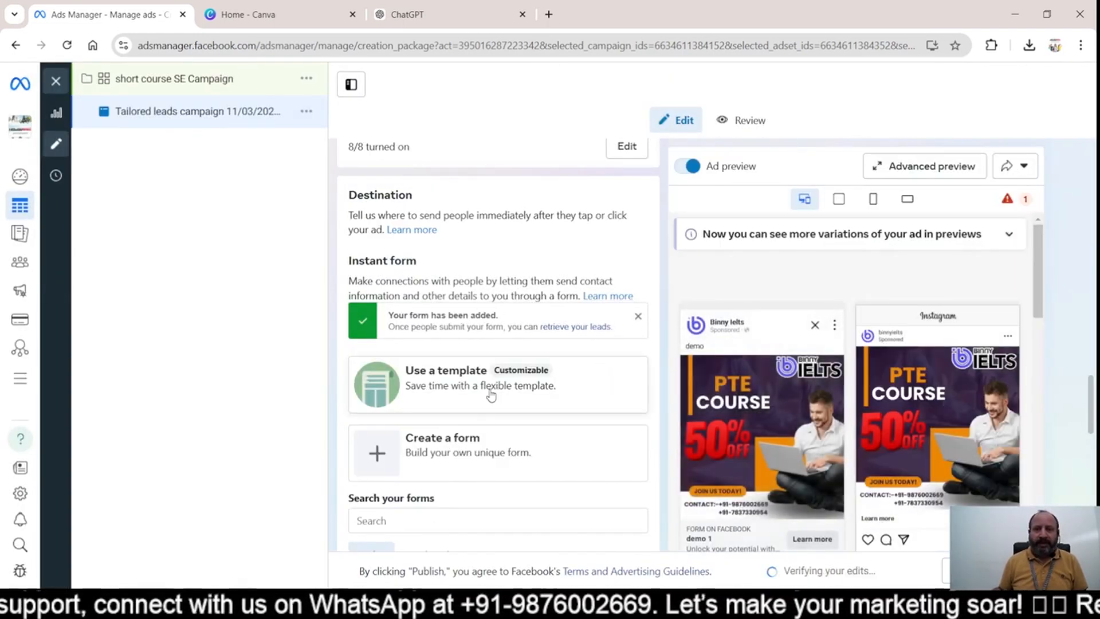
Duplicate the newest form in the ad's list of active instant forms.
{"action": "scroll", "coordinate": [491, 401], "scroll_direction": "down", "scroll_amount": 2}
{"action": "scroll", "coordinate": [458, 298], "scroll_direction": "down", "scroll_amount": 3}
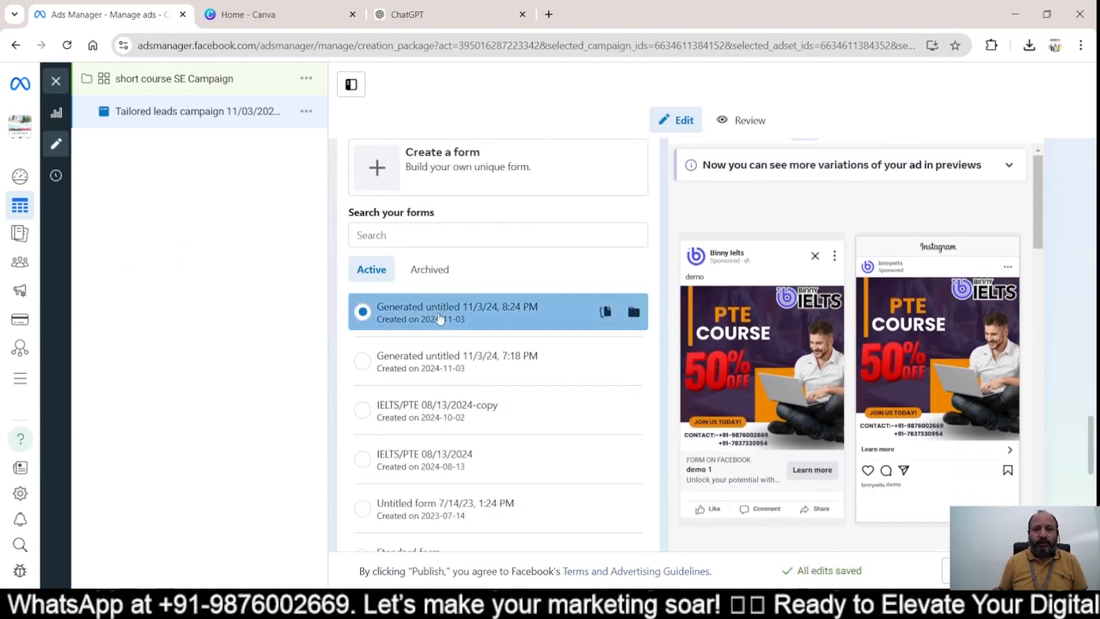
{"action": "scroll", "coordinate": [440, 318], "scroll_direction": "down", "scroll_amount": 4}
{"action": "scroll", "coordinate": [439, 319], "scroll_direction": "up", "scroll_amount": 4}
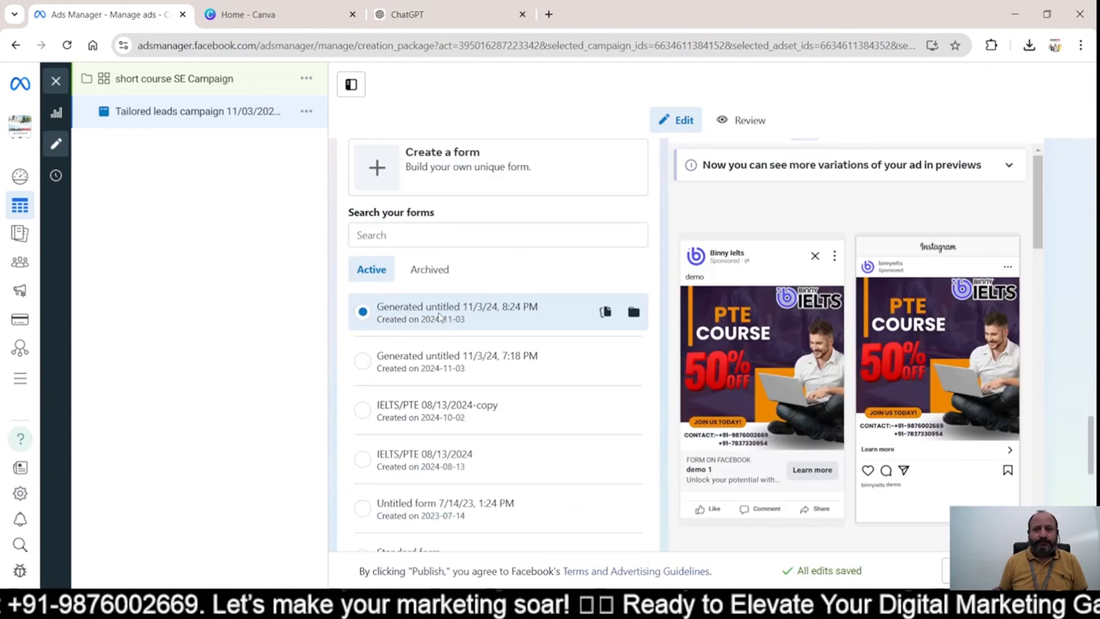
{"action": "scroll", "coordinate": [439, 318], "scroll_direction": "up", "scroll_amount": 2}
{"action": "scroll", "coordinate": [449, 361], "scroll_direction": "down", "scroll_amount": 3}
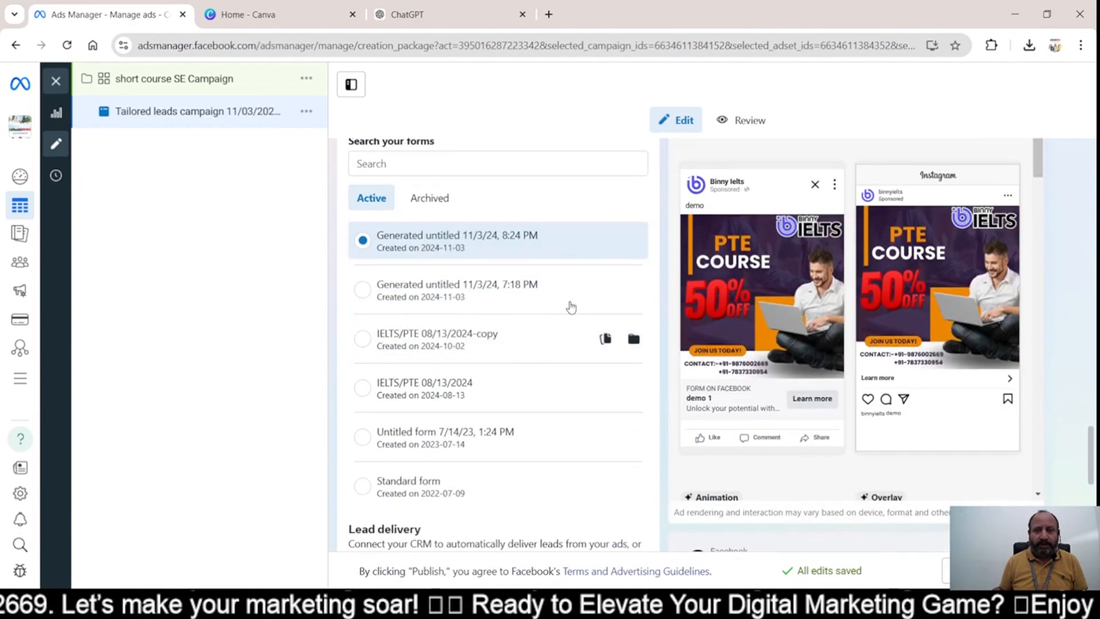
{"action": "left_click", "coordinate": [605, 241]}
{"action": "scroll", "coordinate": [530, 349], "scroll_direction": "down", "scroll_amount": 2}
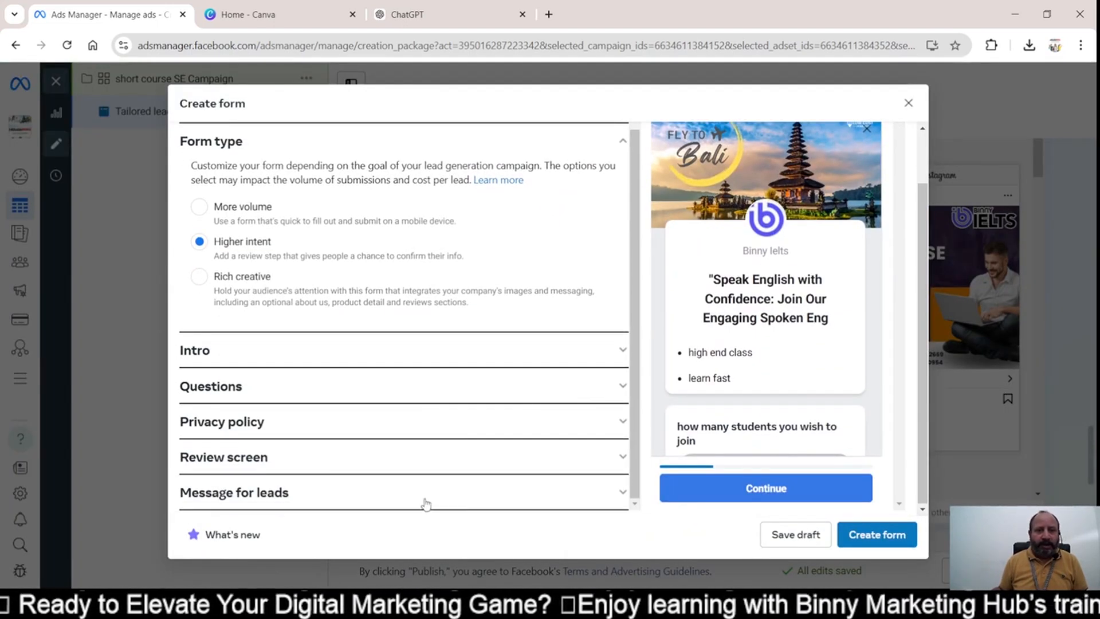
Open the duplicated form's message for leads settings and examine the Go to website action with its link and call to action.
{"action": "left_click", "coordinate": [425, 504]}
{"action": "scroll", "coordinate": [514, 459], "scroll_direction": "down", "scroll_amount": 6}
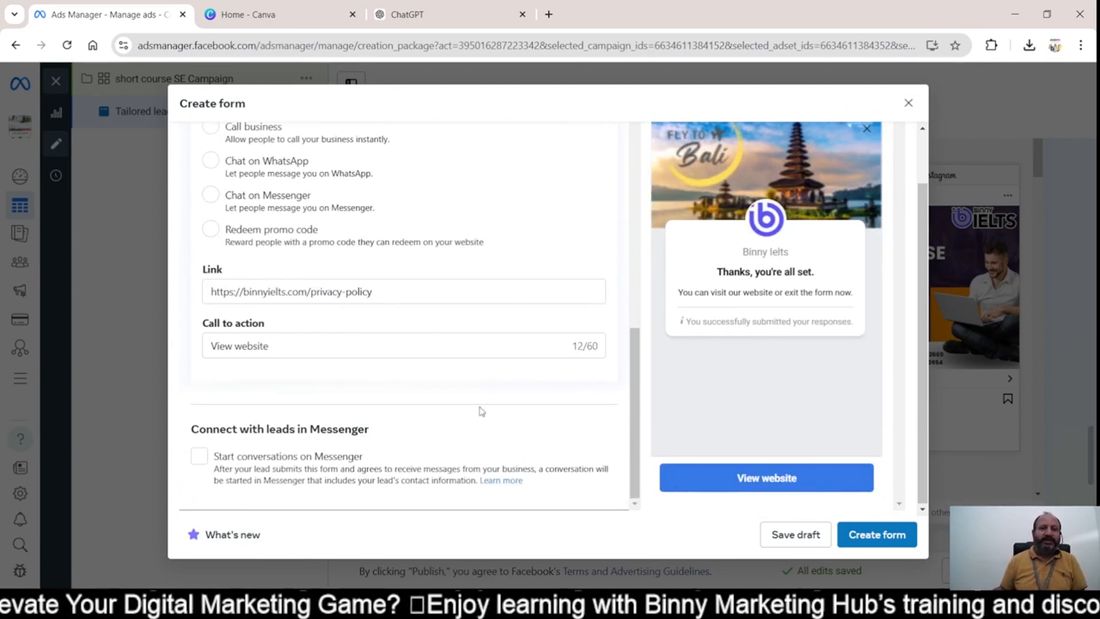
{"action": "scroll", "coordinate": [417, 322], "scroll_direction": "up", "scroll_amount": 3}
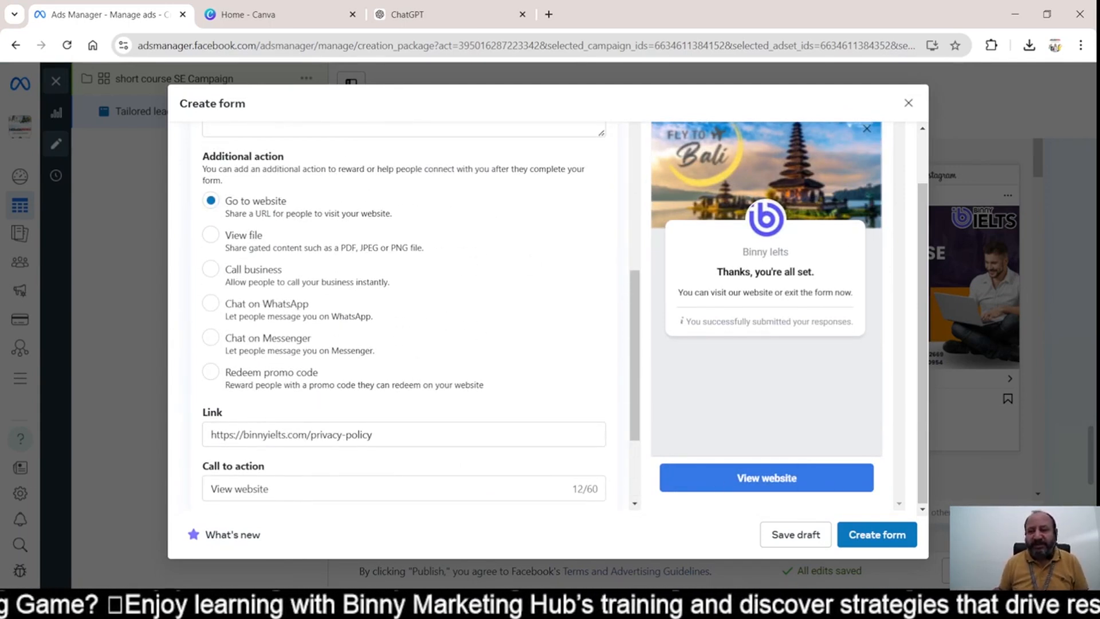
{"action": "triple_click", "coordinate": [837, 485]}
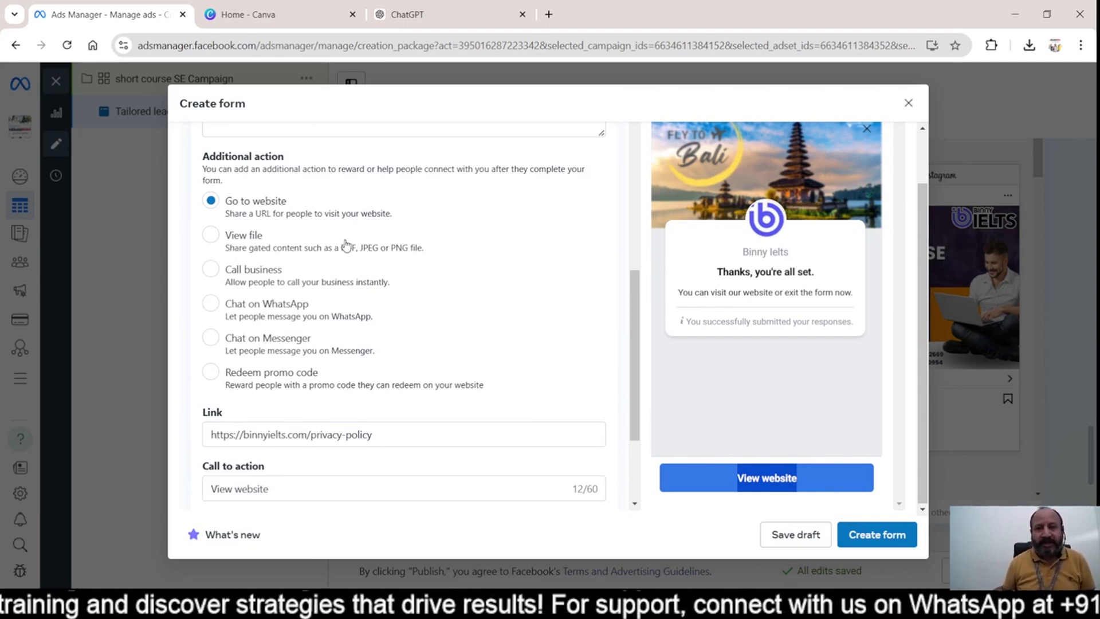
Try View file as the form's additional action and look at its media upload and call to action settings.
{"action": "left_click", "coordinate": [261, 243]}
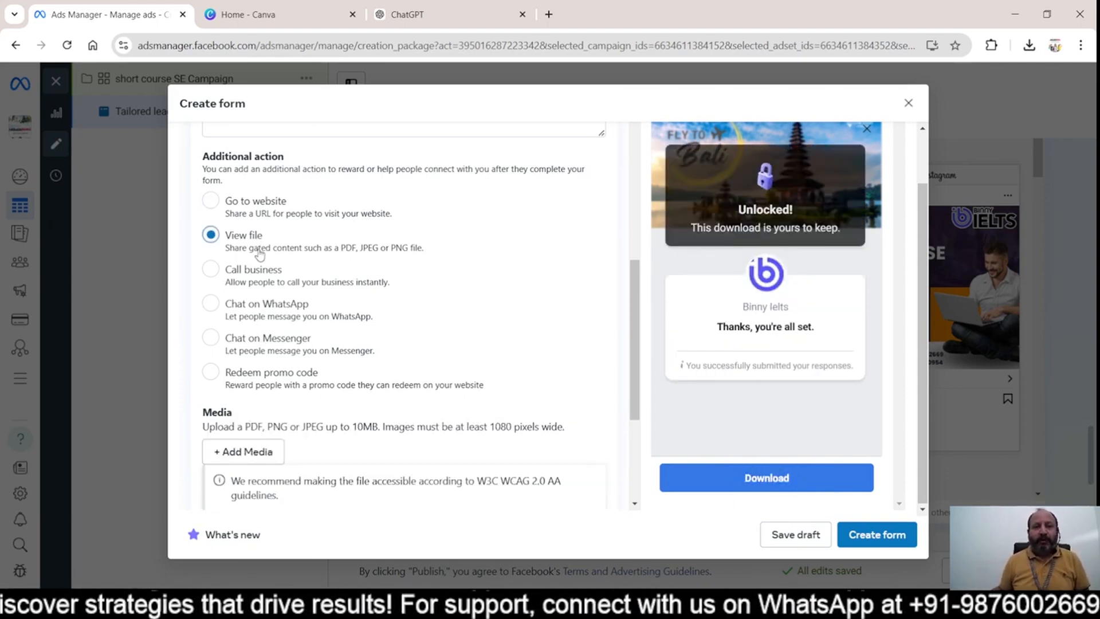
{"action": "scroll", "coordinate": [260, 293], "scroll_direction": "down", "scroll_amount": 4}
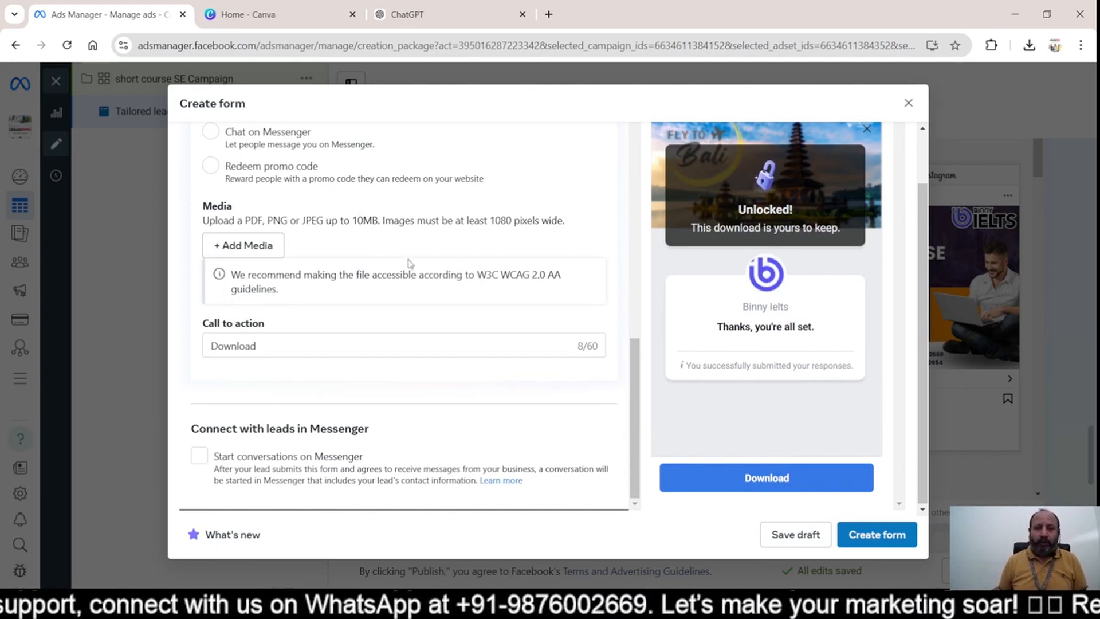
{"action": "scroll", "coordinate": [341, 241], "scroll_direction": "up", "scroll_amount": 4}
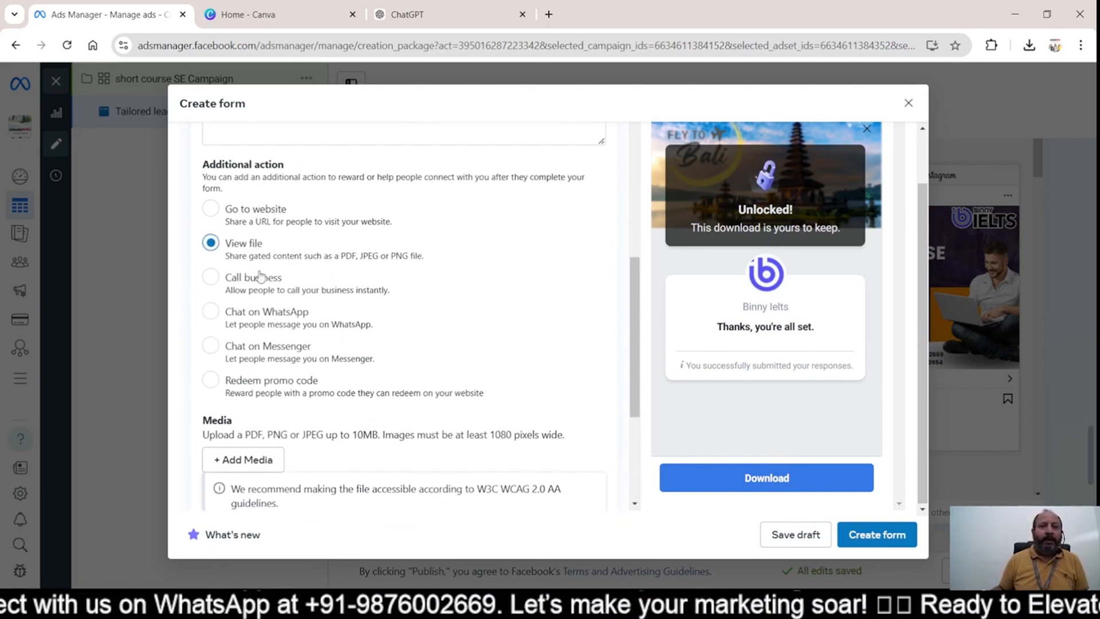
Try Call business as the additional action, with country code IN +91 and a business phone number.
{"action": "left_click", "coordinate": [257, 278]}
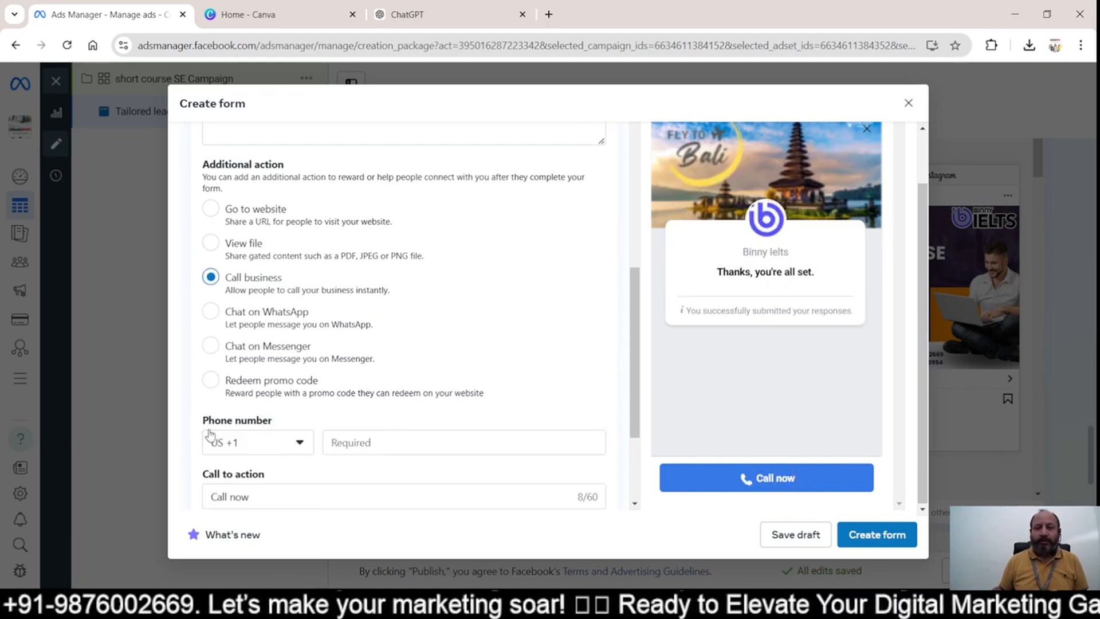
{"action": "left_click", "coordinate": [240, 443]}
{"action": "type", "text": "indi"}
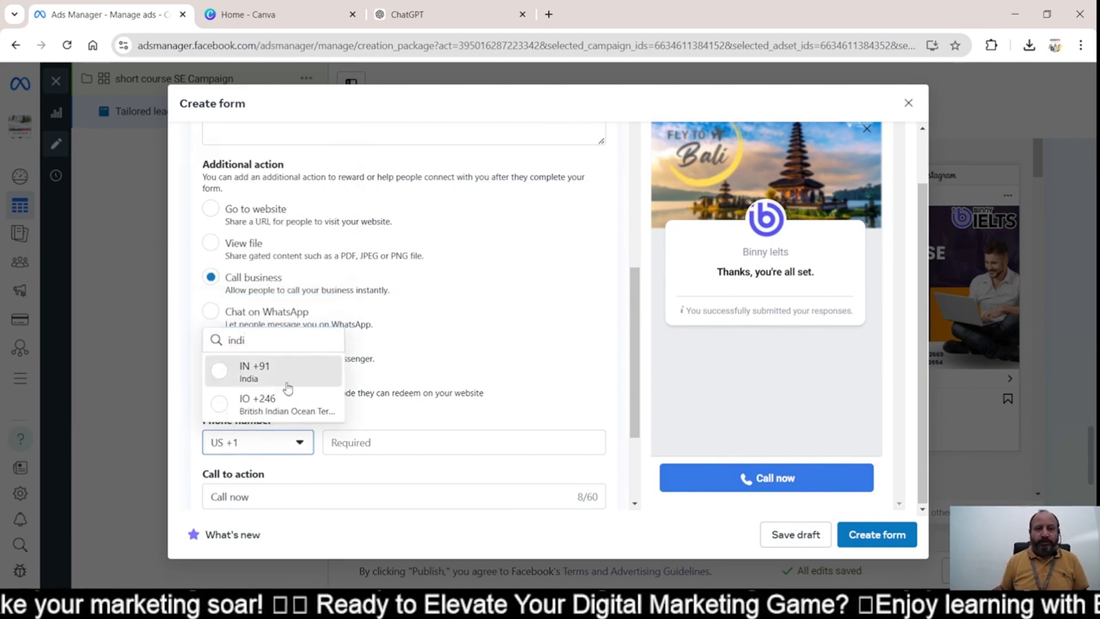
{"action": "left_click", "coordinate": [277, 372]}
{"action": "left_click", "coordinate": [390, 444]}
{"action": "type", "text": "1234567895"}
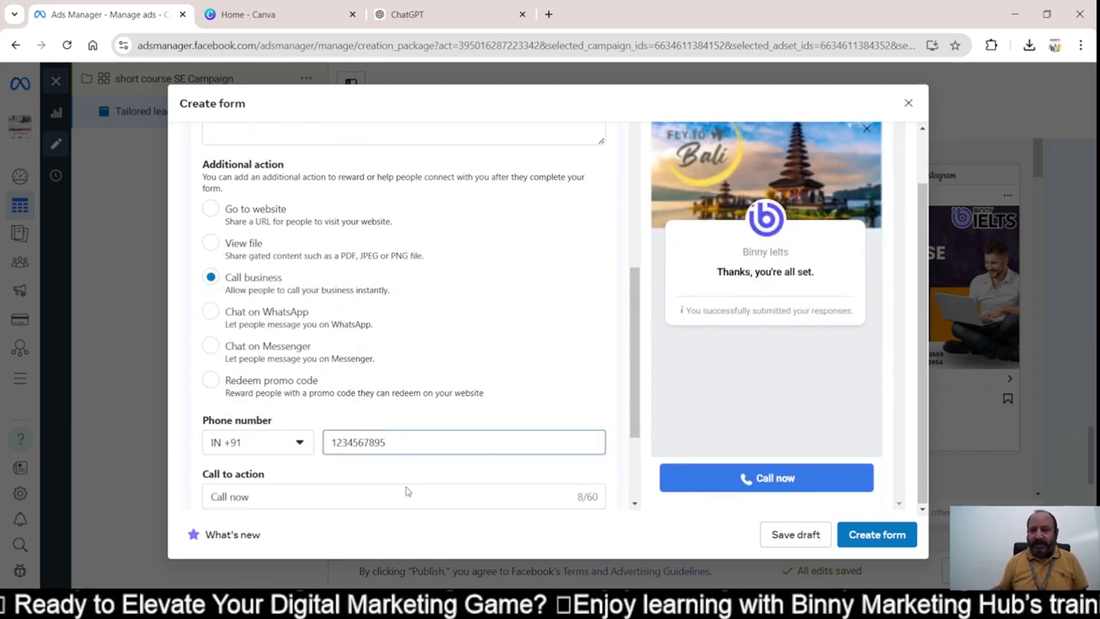
Try Chat on WhatsApp and Chat on Messenger as the form's additional action.
{"action": "left_click", "coordinate": [260, 316]}
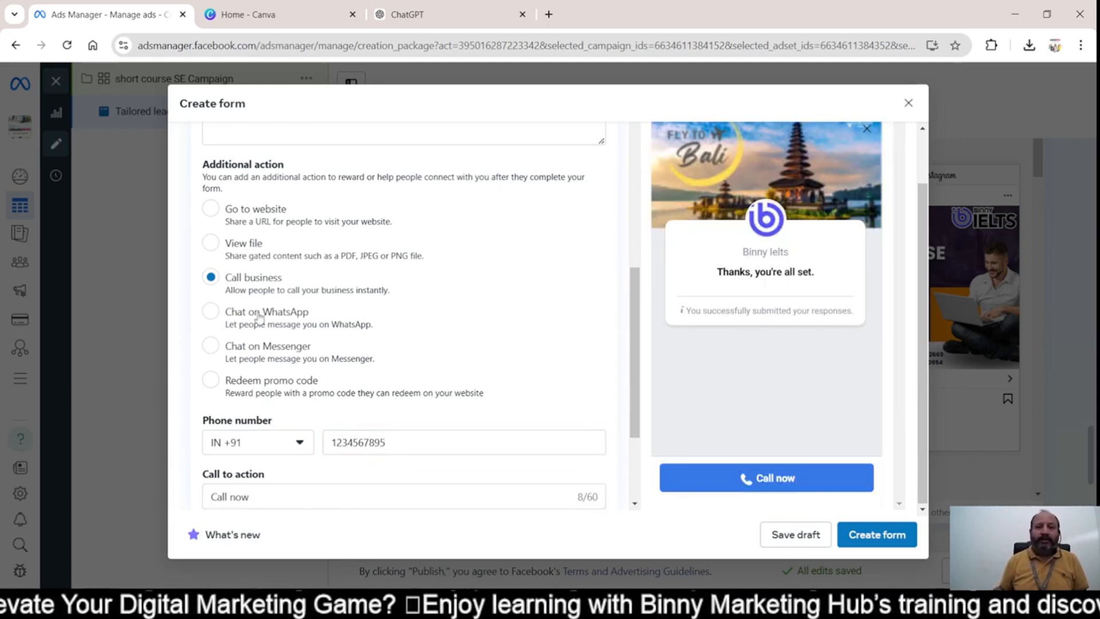
{"action": "left_click", "coordinate": [259, 317]}
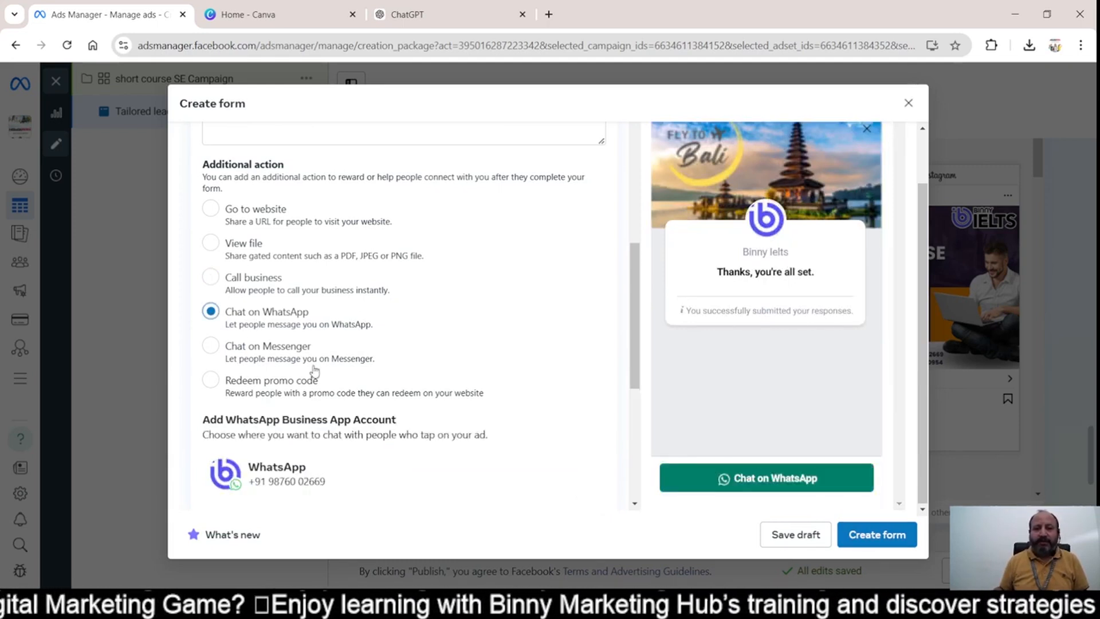
{"action": "left_click", "coordinate": [352, 356]}
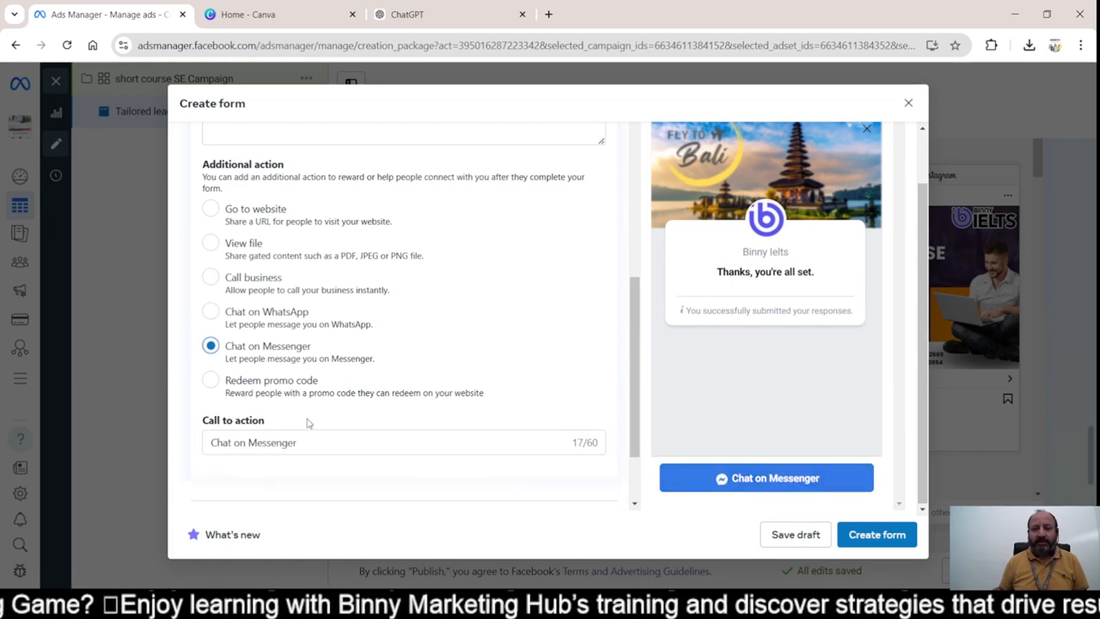
Try Redeem promo code as the additional action, with abc.com as the online offer URL.
{"action": "left_click", "coordinate": [294, 391]}
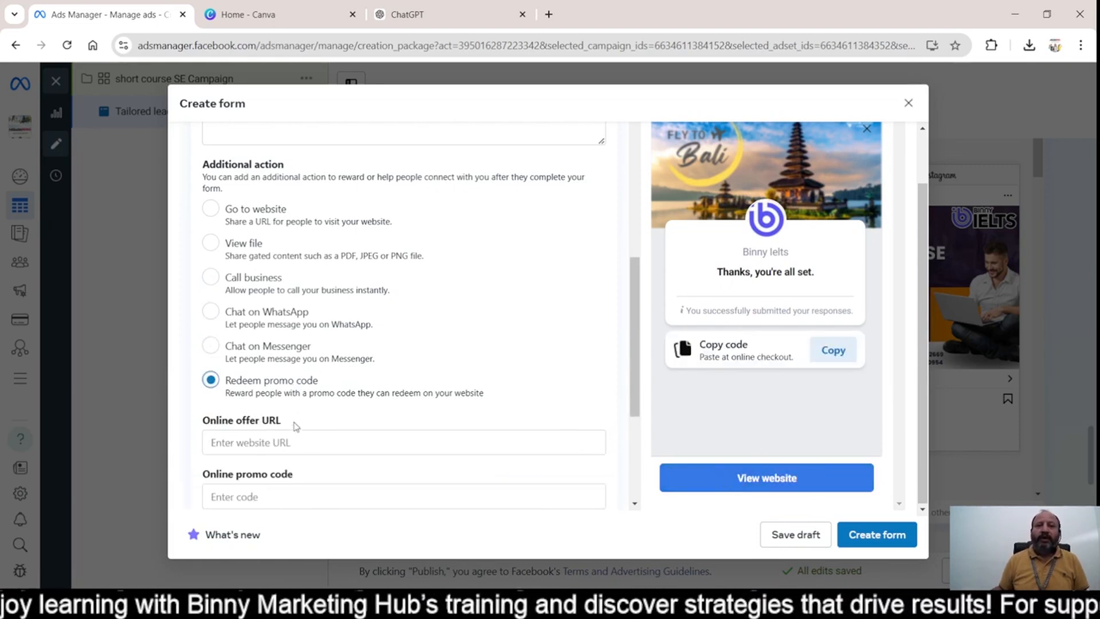
{"action": "left_click", "coordinate": [304, 446]}
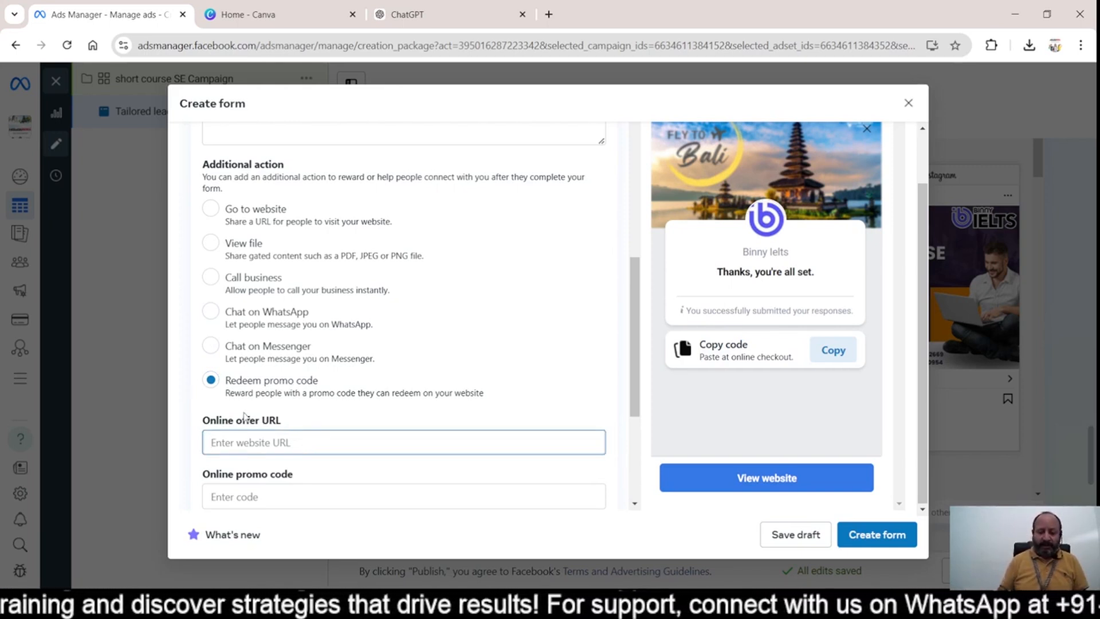
{"action": "type", "text": "ab"}
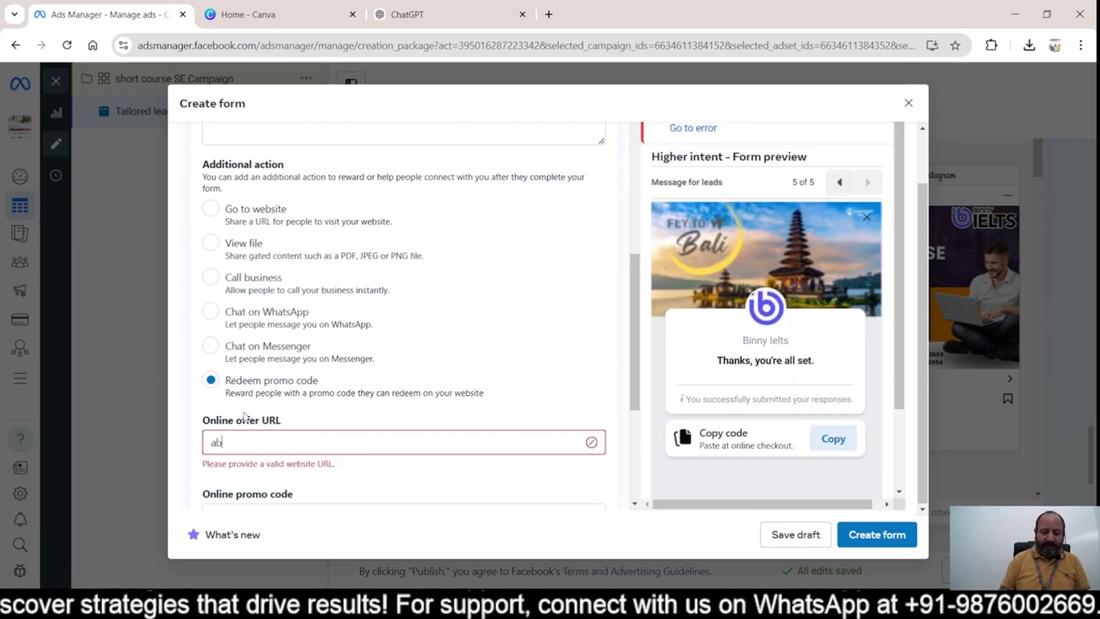
{"action": "type", "text": "c.com"}
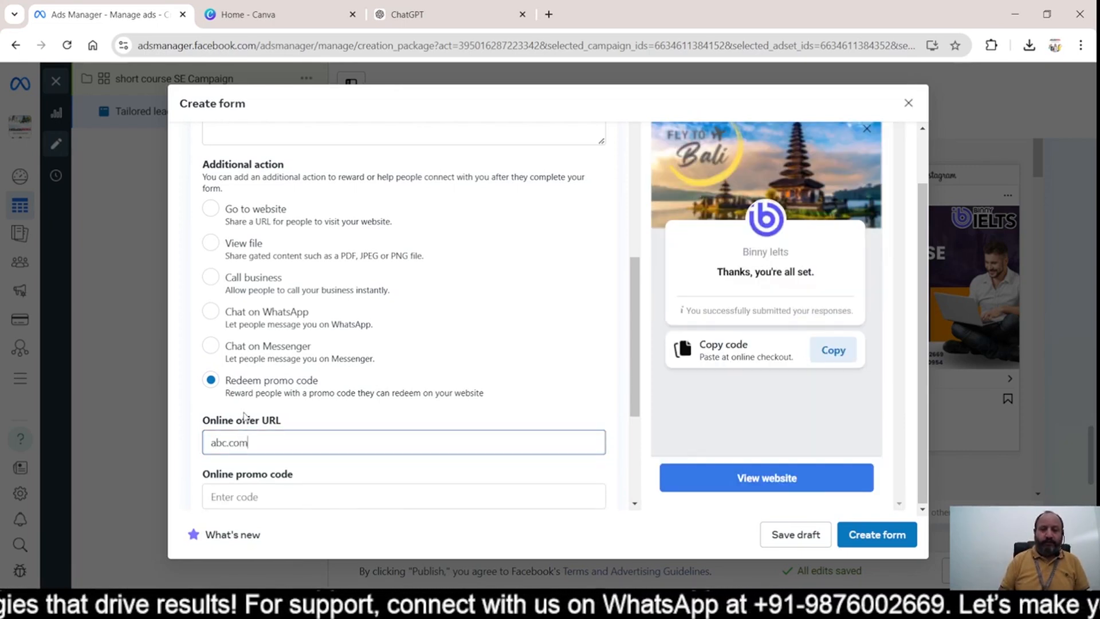
Enter "DEMOCLASS STUDENTS 90 days Course 50 % Discount" as the online promo code and try copying it from the form preview.
{"action": "left_click", "coordinate": [282, 493]}
{"action": "type", "text": "OUTF"}
{"action": "key", "text": "BackSpace"}
{"action": "key", "text": "BackSpace"}
{"action": "key", "text": "BackSpace"}
{"action": "key", "text": "BackSpace"}
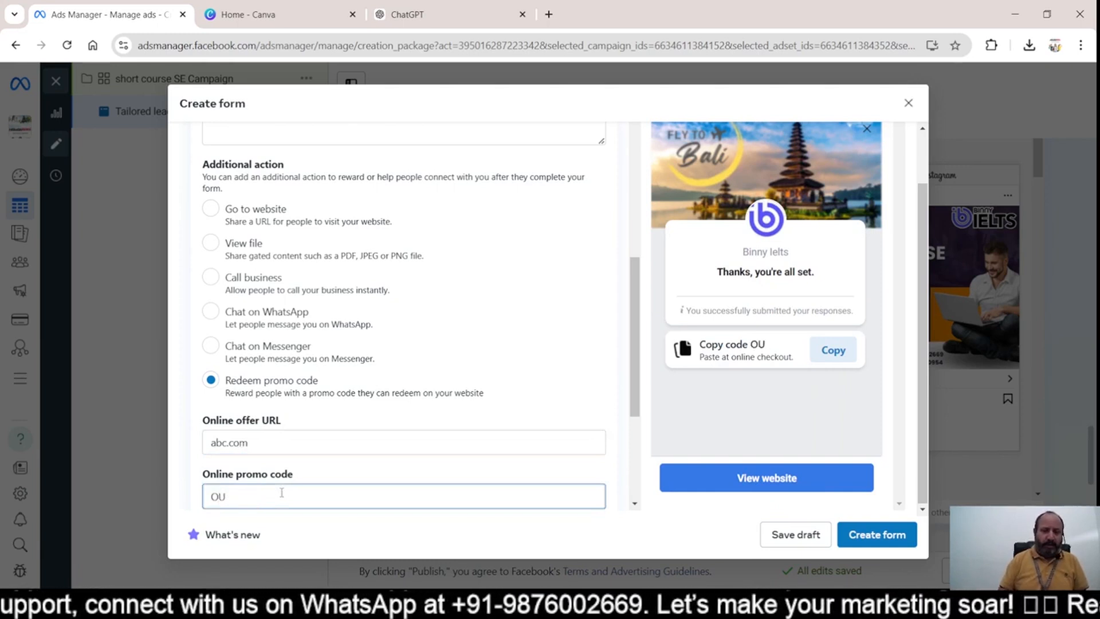
{"action": "type", "text": "DEMO"}
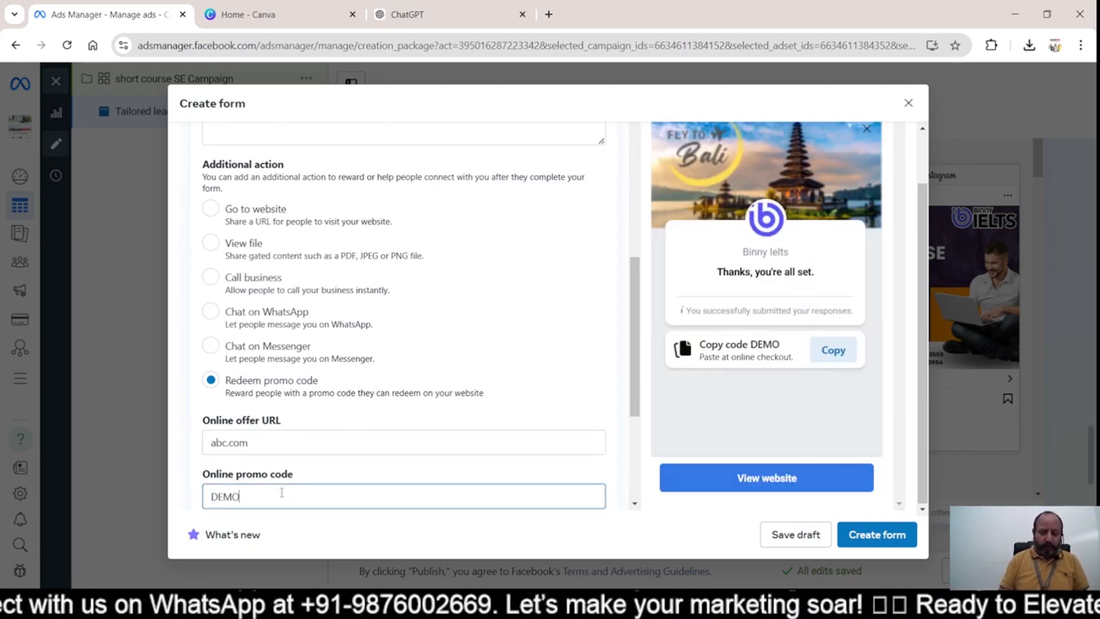
{"action": "type", "text": "CLASS STUDENTS"}
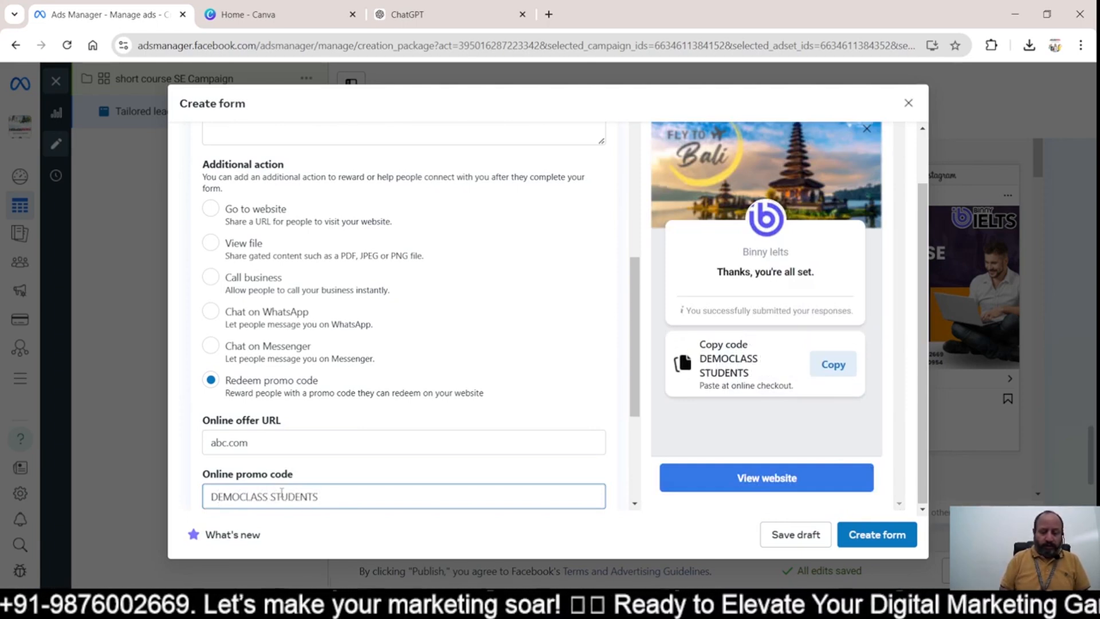
{"action": "type", "text": " 90 da"}
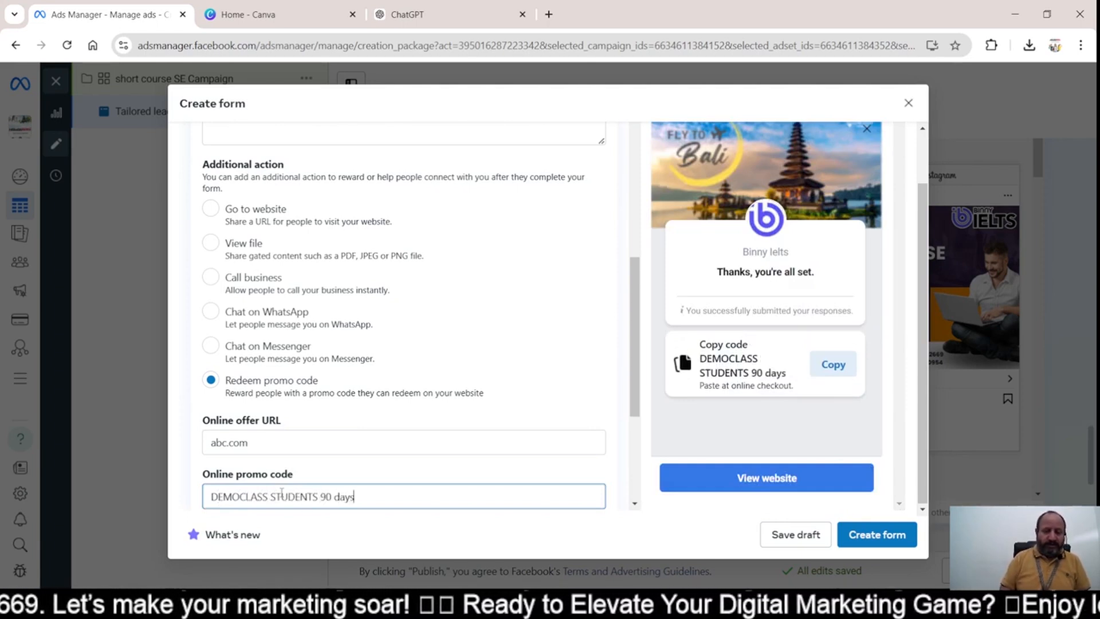
{"action": "type", "text": "ys "}
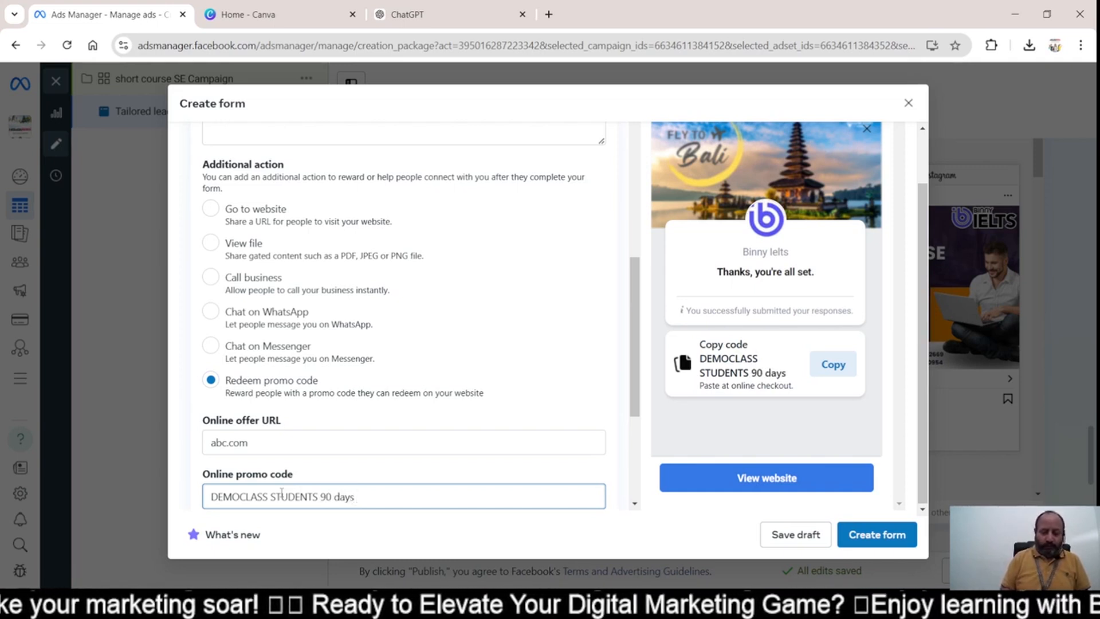
{"action": "type", "text": "Course 50 % Discount"}
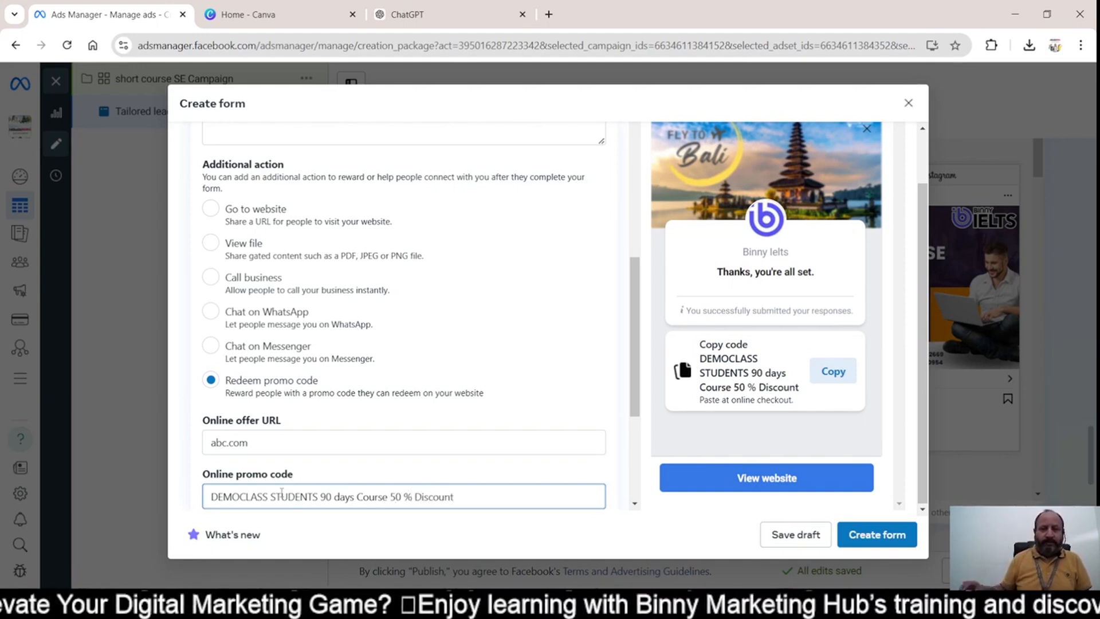
{"action": "left_click_drag", "start_coordinate": [511, 502], "coordinate": [176, 491]}
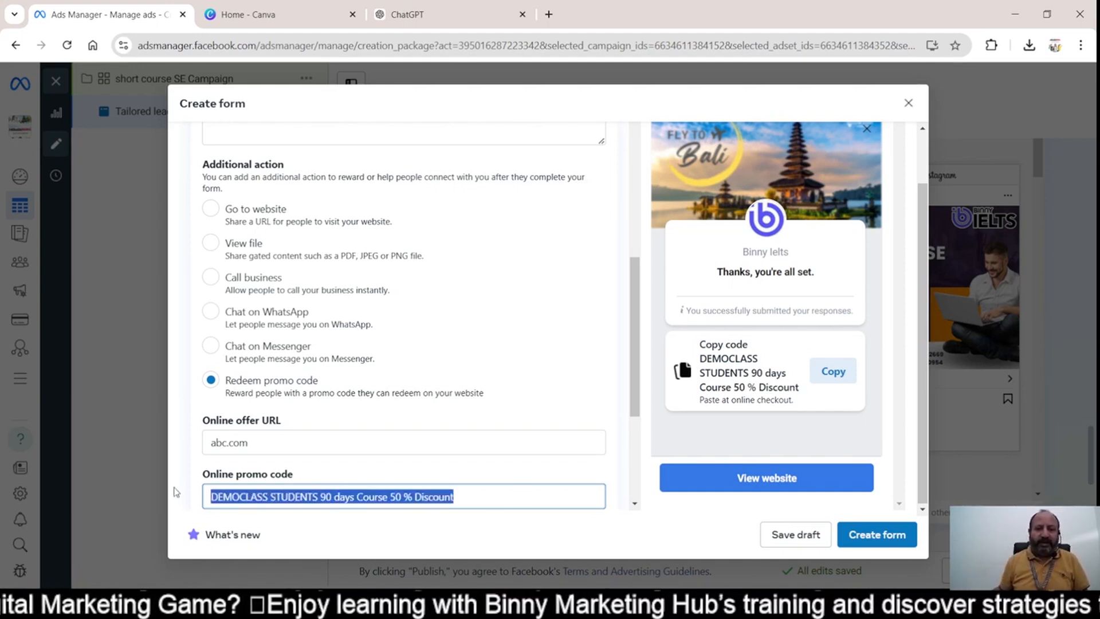
{"action": "scroll", "coordinate": [548, 489], "scroll_direction": "down", "scroll_amount": 3}
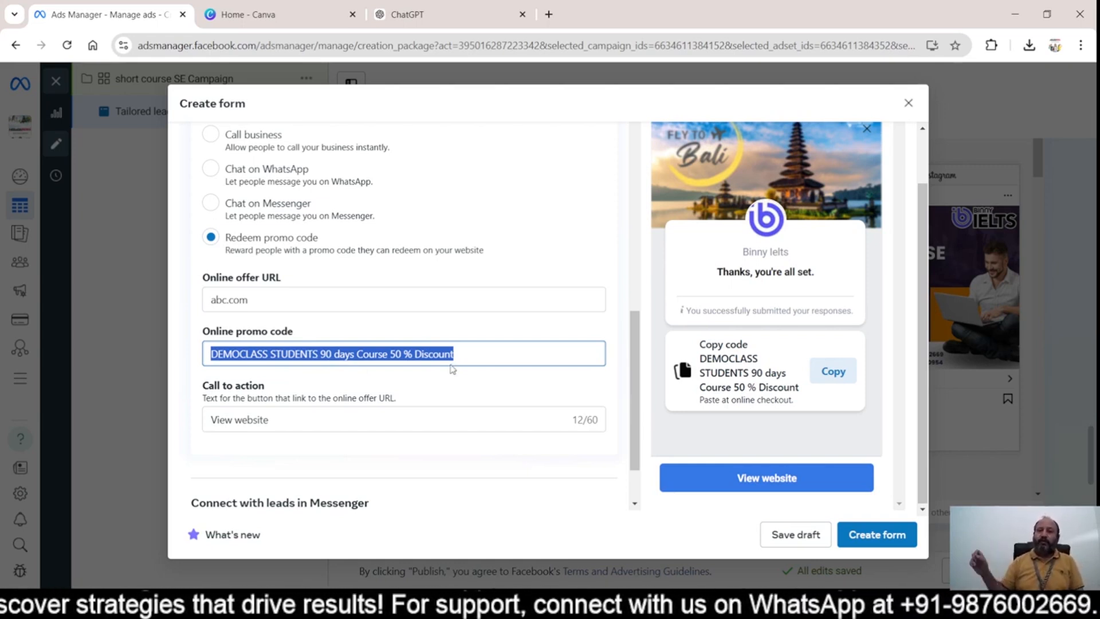
{"action": "left_click", "coordinate": [840, 373]}
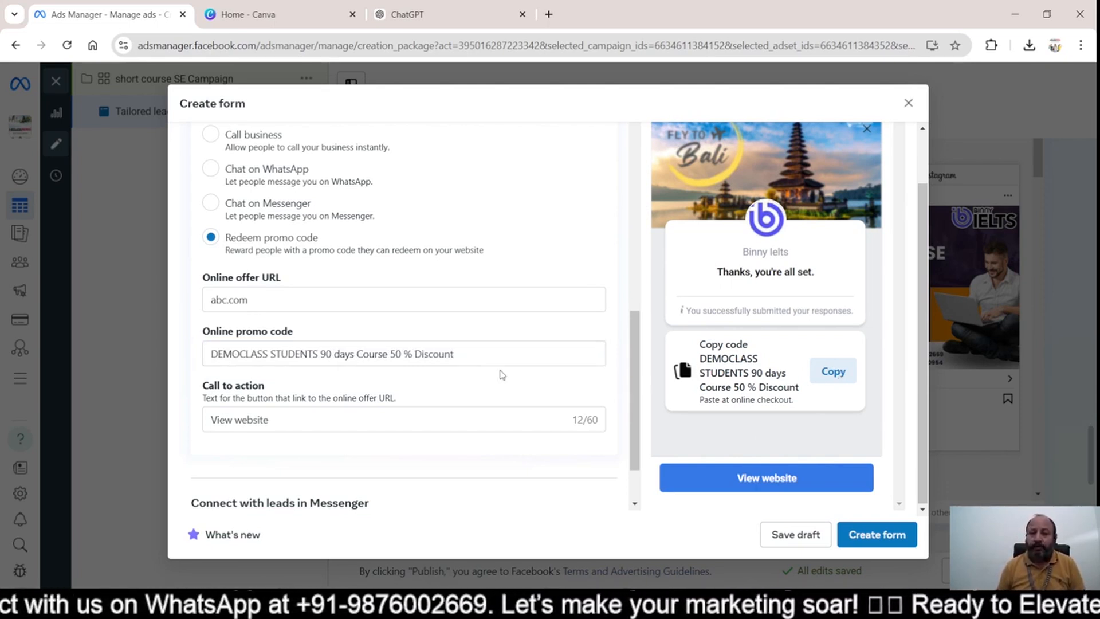
{"action": "left_click_drag", "start_coordinate": [475, 355], "coordinate": [172, 359]}
Set the additional action to Chat on WhatsApp and try to create the form.
{"action": "scroll", "coordinate": [260, 253], "scroll_direction": "up", "scroll_amount": 3}
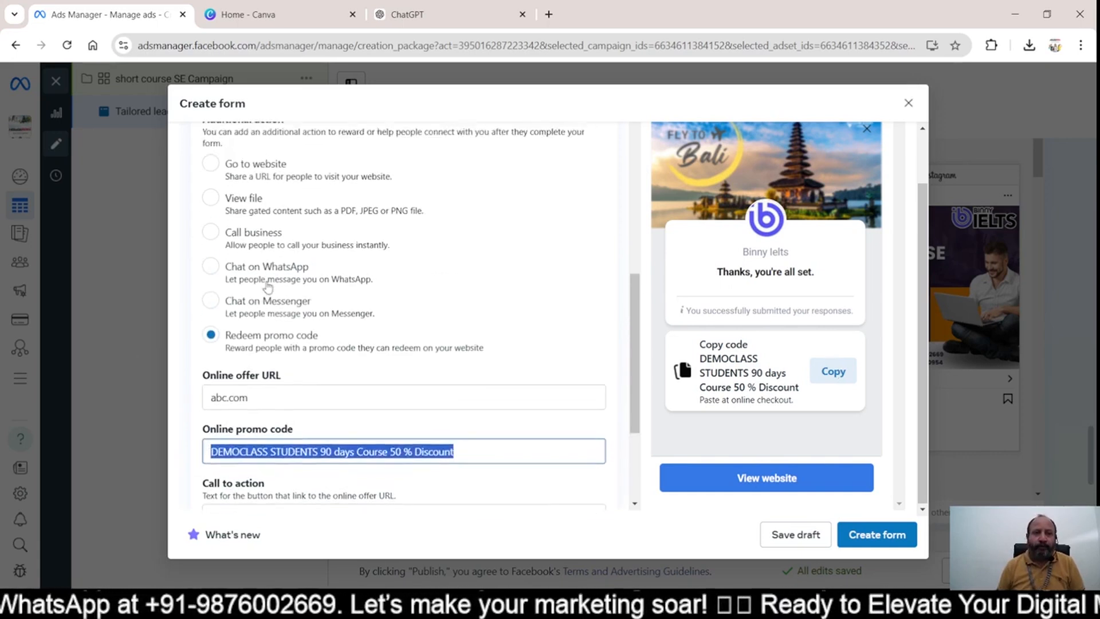
{"action": "left_click", "coordinate": [330, 321]}
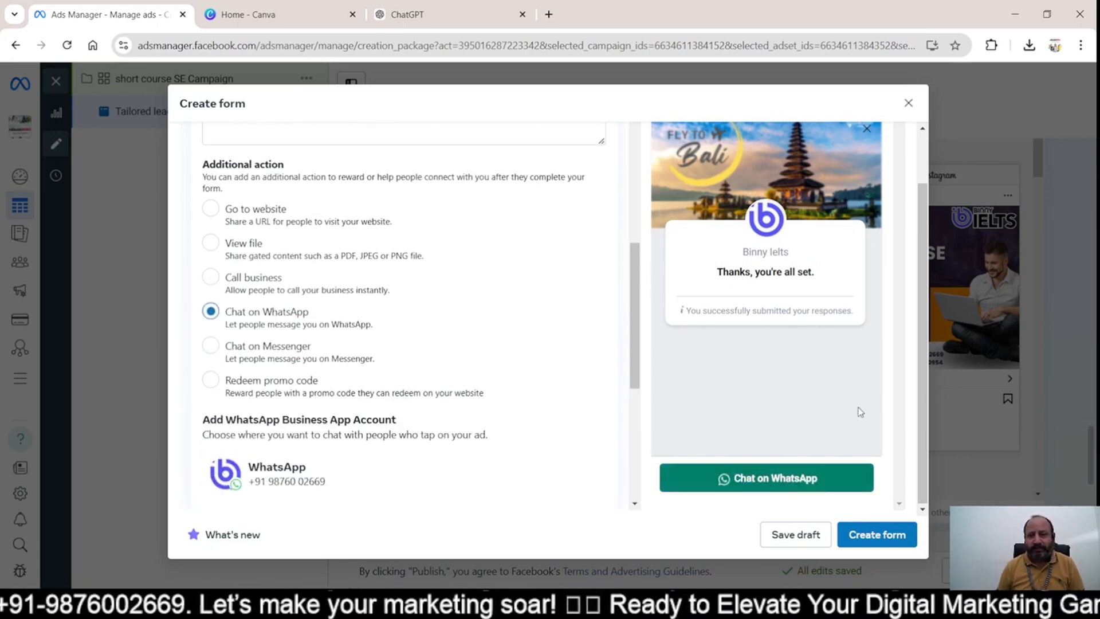
{"action": "left_click", "coordinate": [877, 541]}
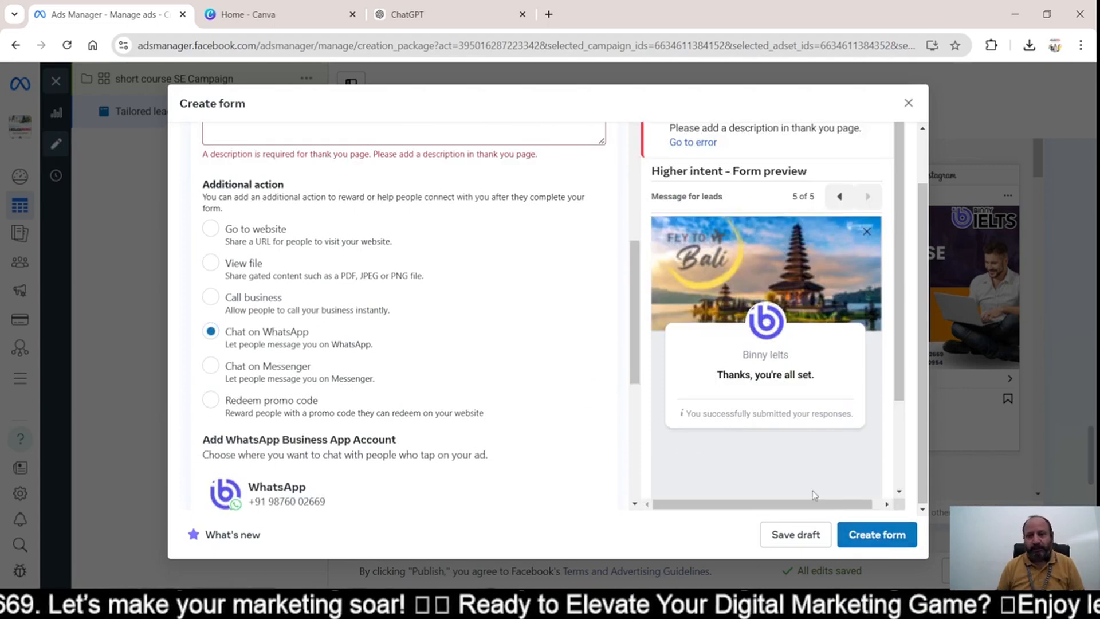
Enter "thanks" as the description of the message for leads and create the form.
{"action": "scroll", "coordinate": [558, 450], "scroll_direction": "down", "scroll_amount": 4}
{"action": "scroll", "coordinate": [493, 424], "scroll_direction": "up", "scroll_amount": 8}
{"action": "left_click", "coordinate": [328, 318]}
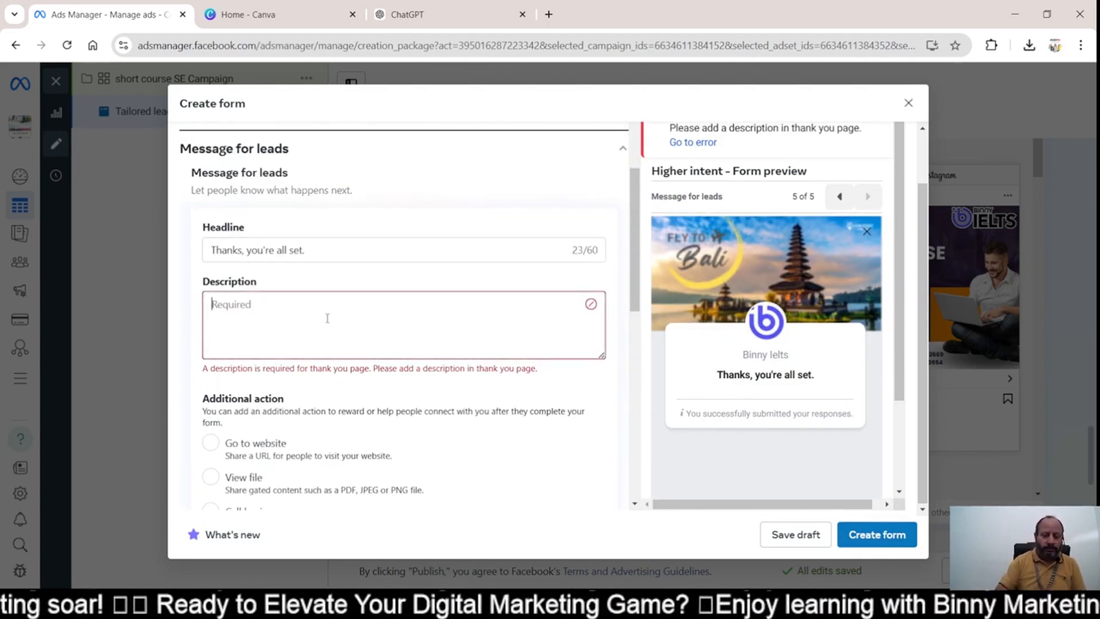
{"action": "type", "text": "thanks"}
{"action": "scroll", "coordinate": [540, 413], "scroll_direction": "down", "scroll_amount": 7}
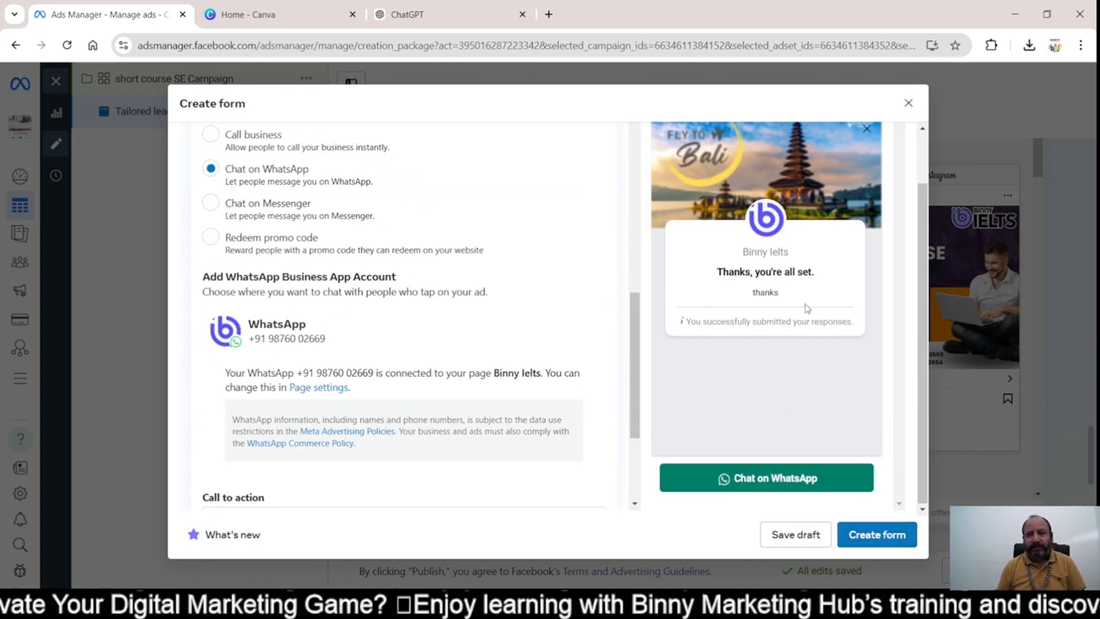
{"action": "scroll", "coordinate": [502, 354], "scroll_direction": "up", "scroll_amount": 4}
{"action": "scroll", "coordinate": [501, 355], "scroll_direction": "up", "scroll_amount": 1}
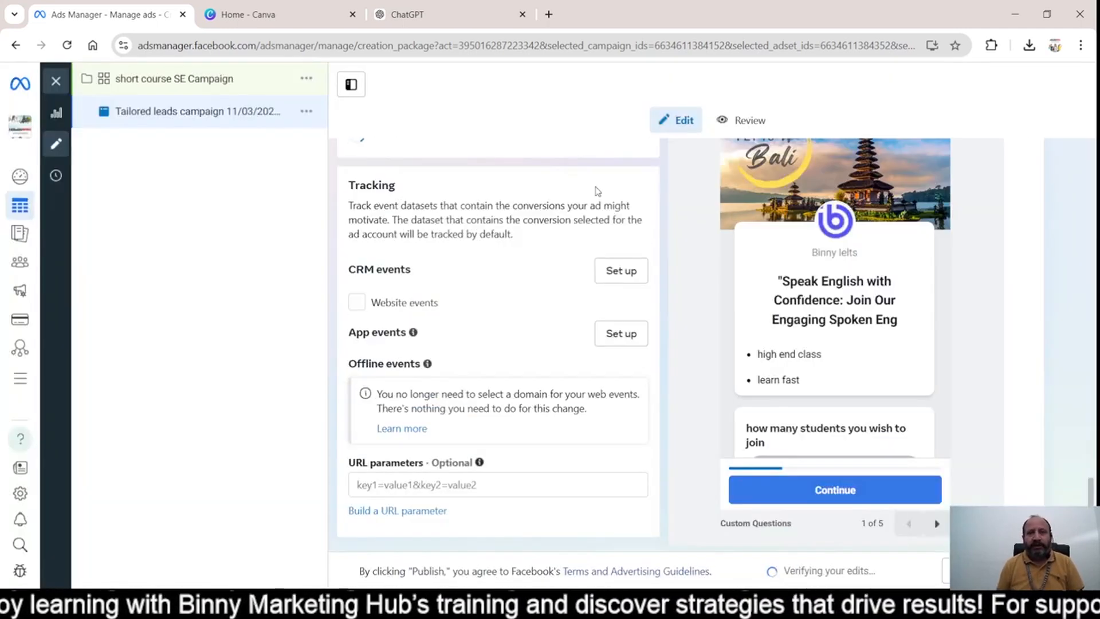
Examine the ad preview variations, the selected instant form and the destination settings of the tailored leads ad.
{"action": "scroll", "coordinate": [808, 250], "scroll_direction": "down", "scroll_amount": 10}
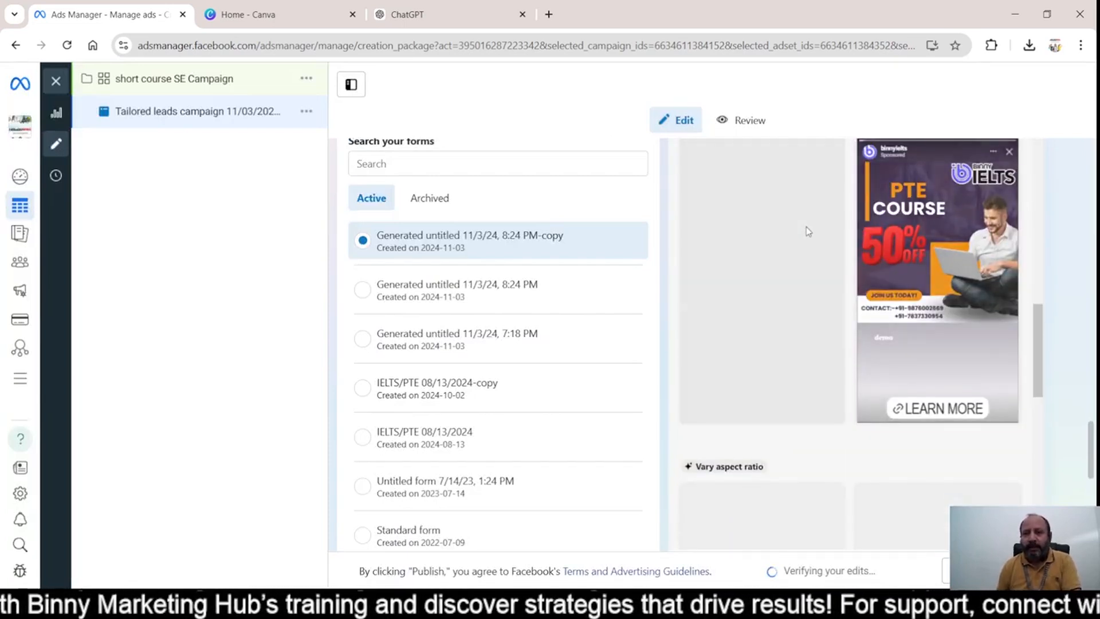
{"action": "scroll", "coordinate": [744, 234], "scroll_direction": "down", "scroll_amount": 8}
{"action": "scroll", "coordinate": [739, 257], "scroll_direction": "up", "scroll_amount": 11}
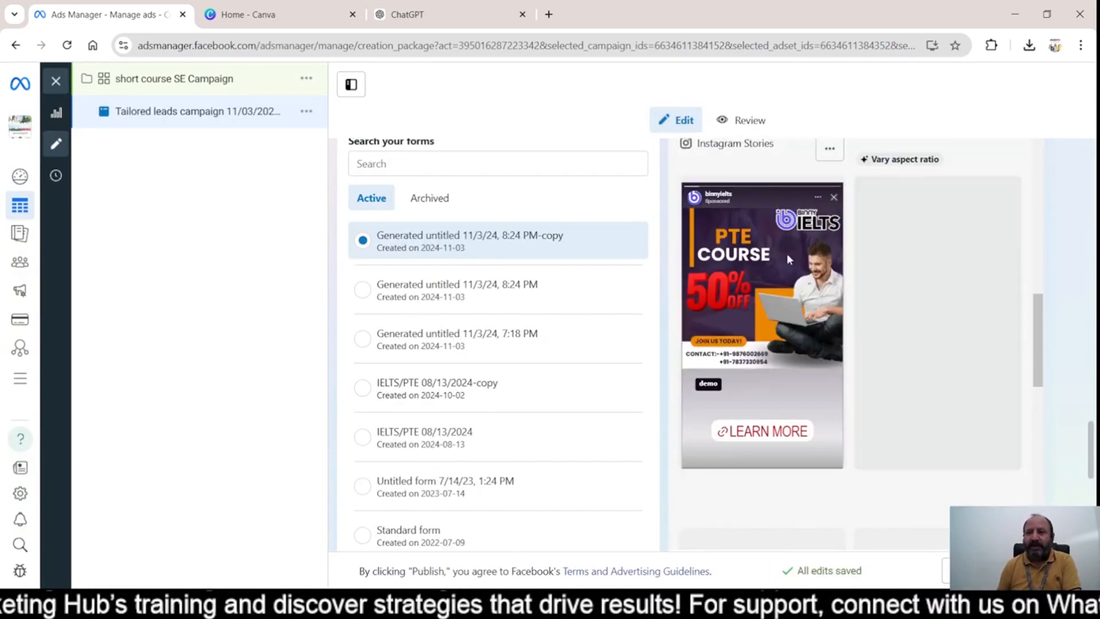
{"action": "scroll", "coordinate": [865, 257], "scroll_direction": "up", "scroll_amount": 5}
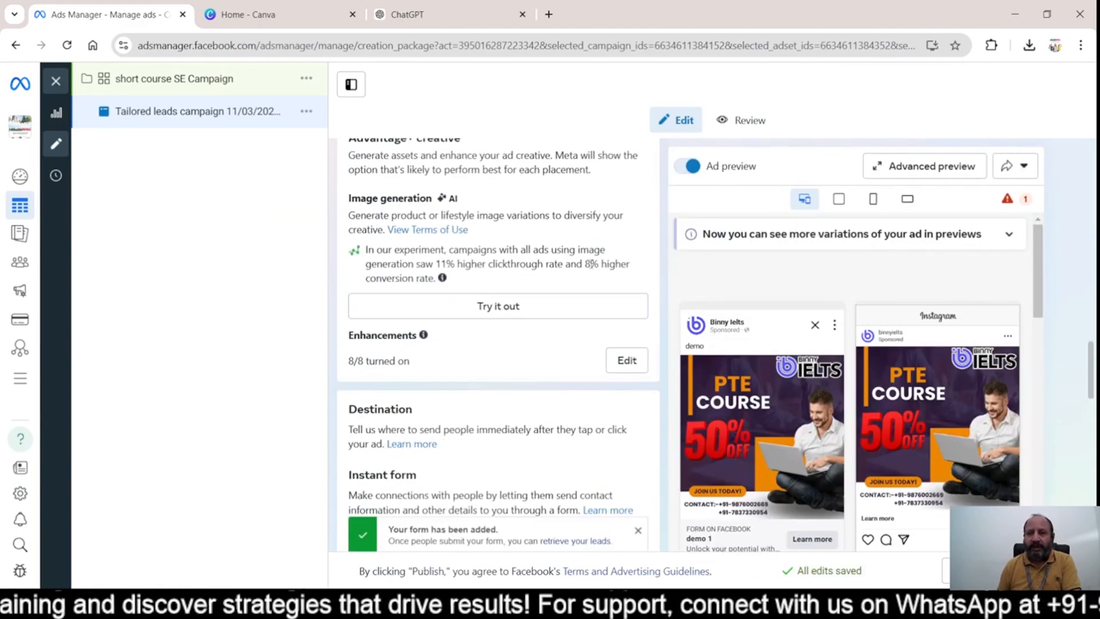
{"action": "scroll", "coordinate": [592, 265], "scroll_direction": "down", "scroll_amount": 7}
{"action": "scroll", "coordinate": [715, 263], "scroll_direction": "down", "scroll_amount": 6}
{"action": "scroll", "coordinate": [666, 288], "scroll_direction": "down", "scroll_amount": 9}
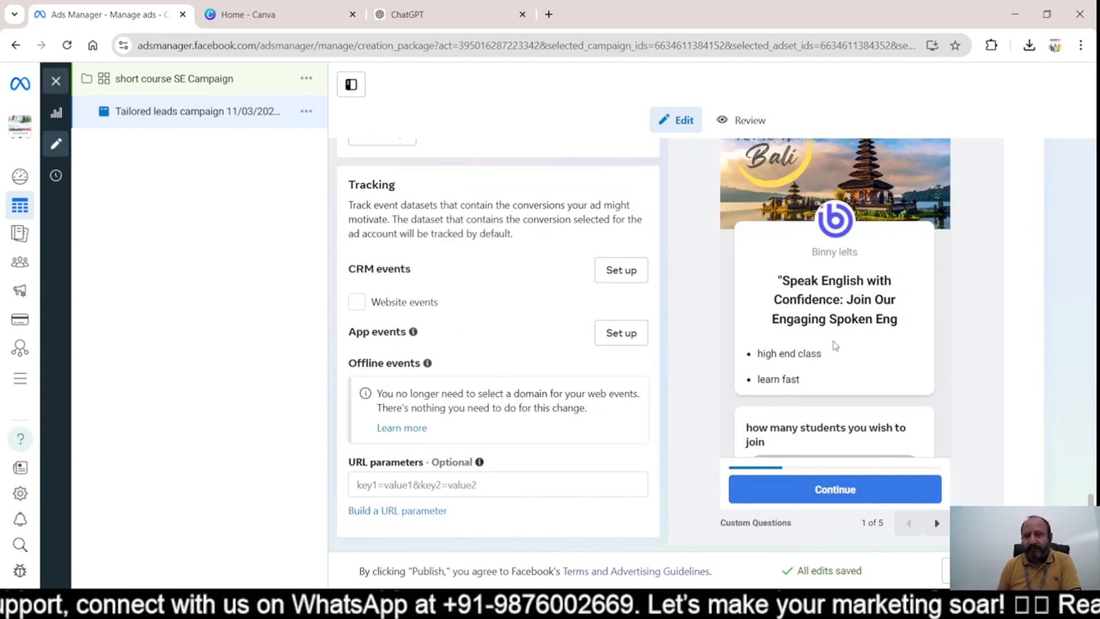
Review the form preview's intro page and answer "one" to the question about how many students wish to join.
{"action": "scroll", "coordinate": [850, 282], "scroll_direction": "up", "scroll_amount": 3}
{"action": "scroll", "coordinate": [900, 286], "scroll_direction": "down", "scroll_amount": 1}
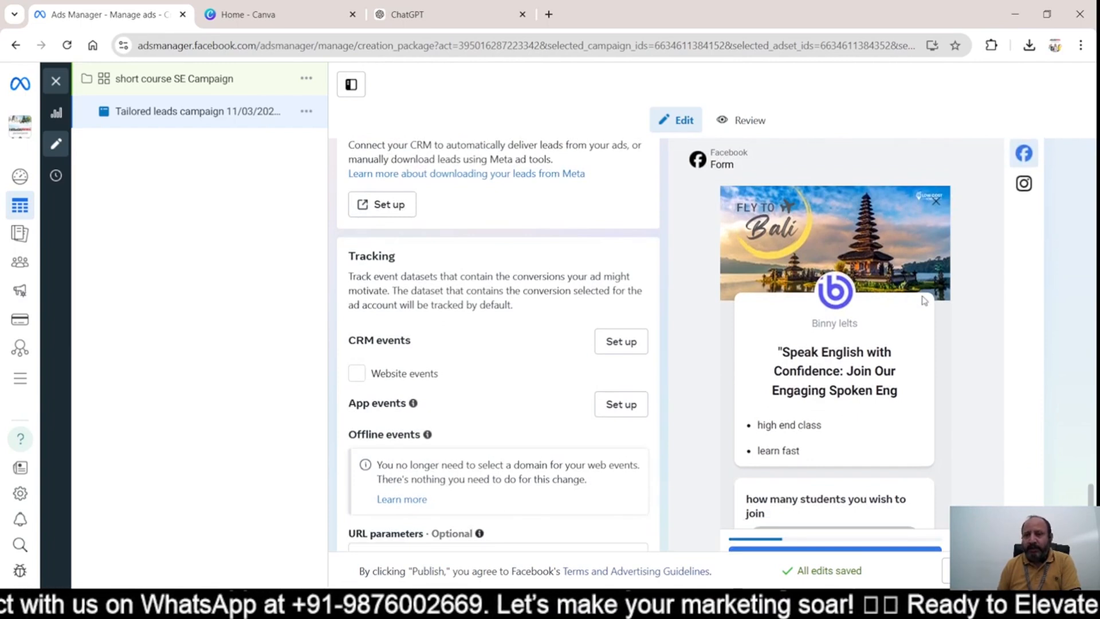
{"action": "scroll", "coordinate": [924, 299], "scroll_direction": "down", "scroll_amount": 2}
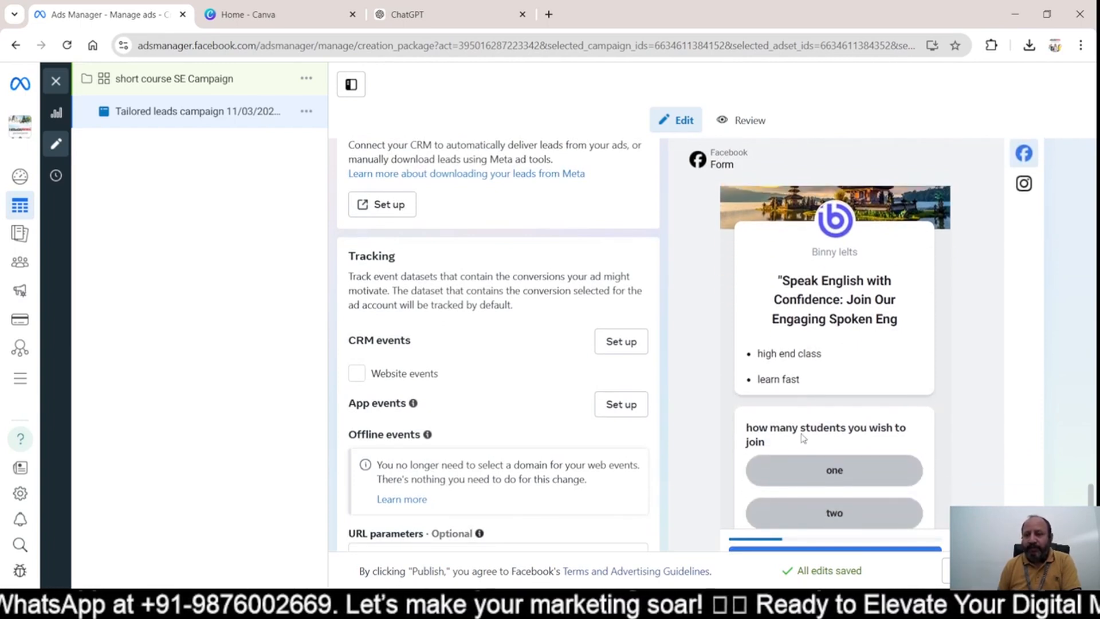
{"action": "left_click", "coordinate": [842, 479]}
{"action": "scroll", "coordinate": [929, 436], "scroll_direction": "down", "scroll_amount": 1}
{"action": "scroll", "coordinate": [906, 505], "scroll_direction": "down", "scroll_amount": 2}
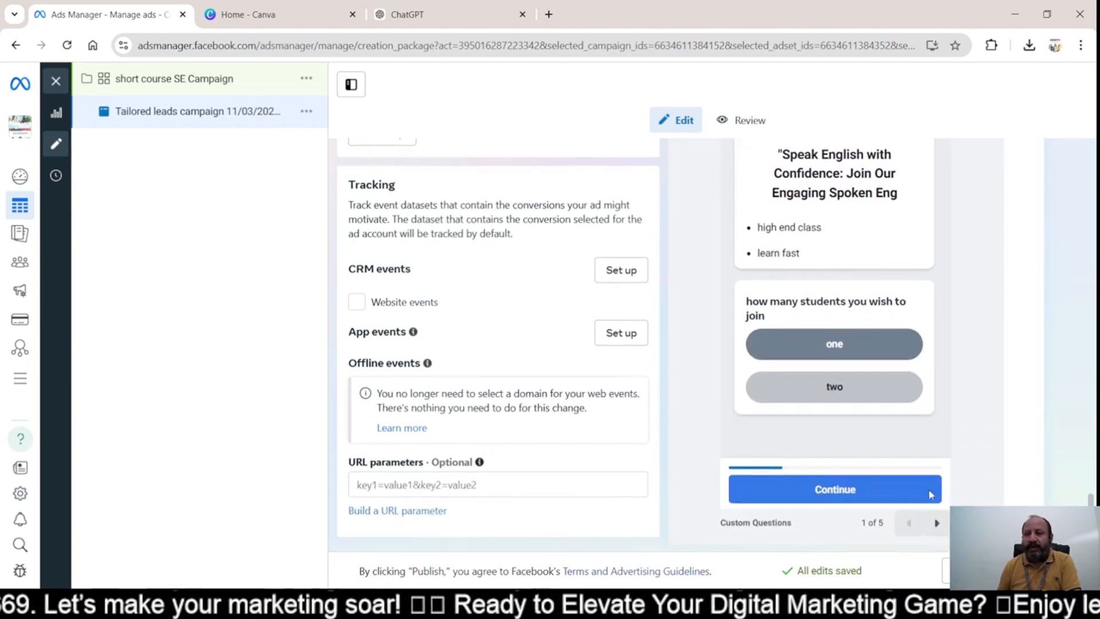
Page through the rest of the form preview, from the joining-date question to the message for leads, and examine its closing text.
{"action": "left_click", "coordinate": [937, 524]}
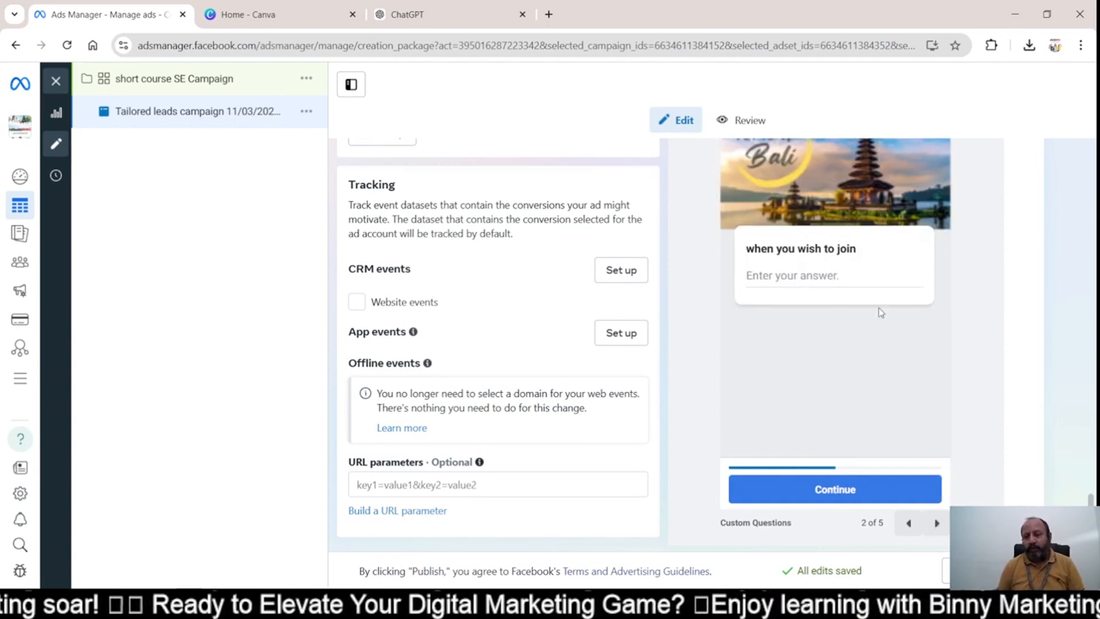
{"action": "left_click", "coordinate": [938, 524]}
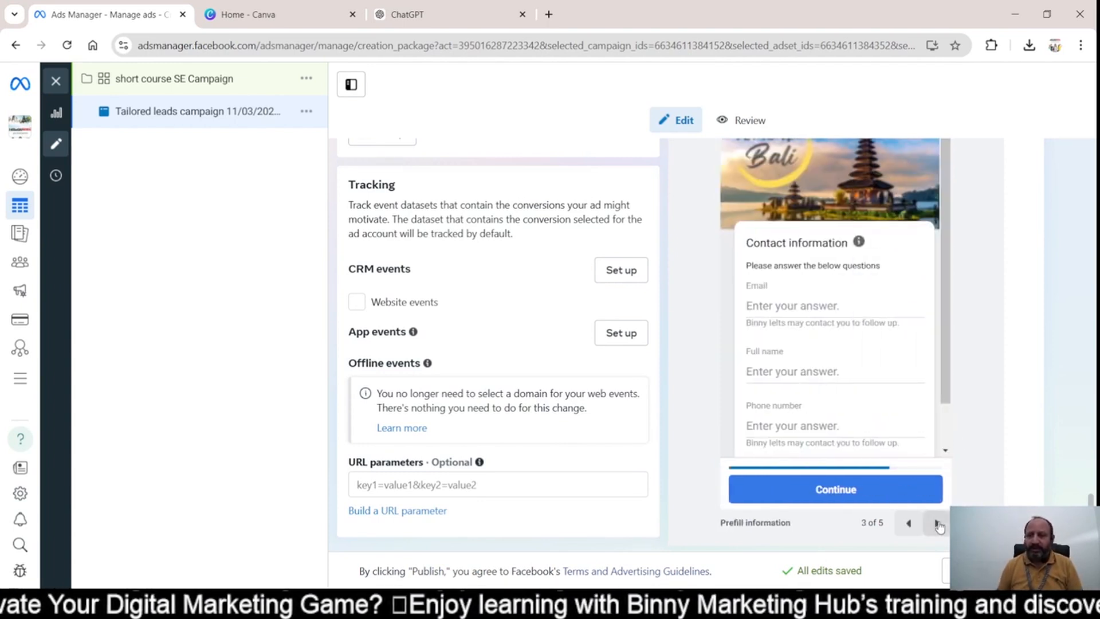
{"action": "left_click", "coordinate": [938, 523]}
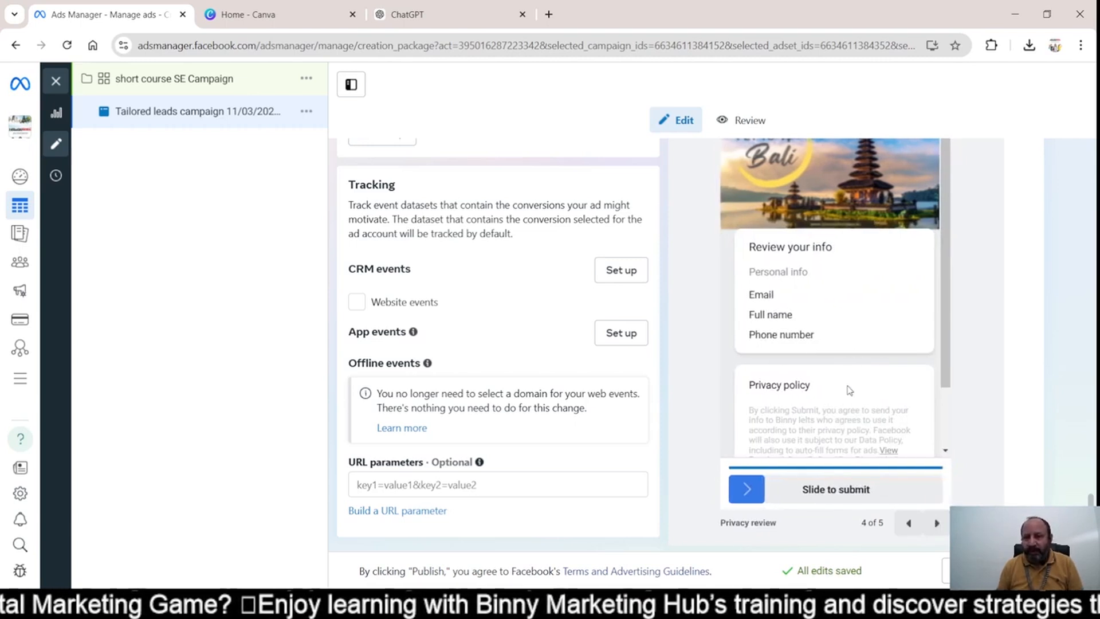
{"action": "scroll", "coordinate": [886, 314], "scroll_direction": "down", "scroll_amount": 1}
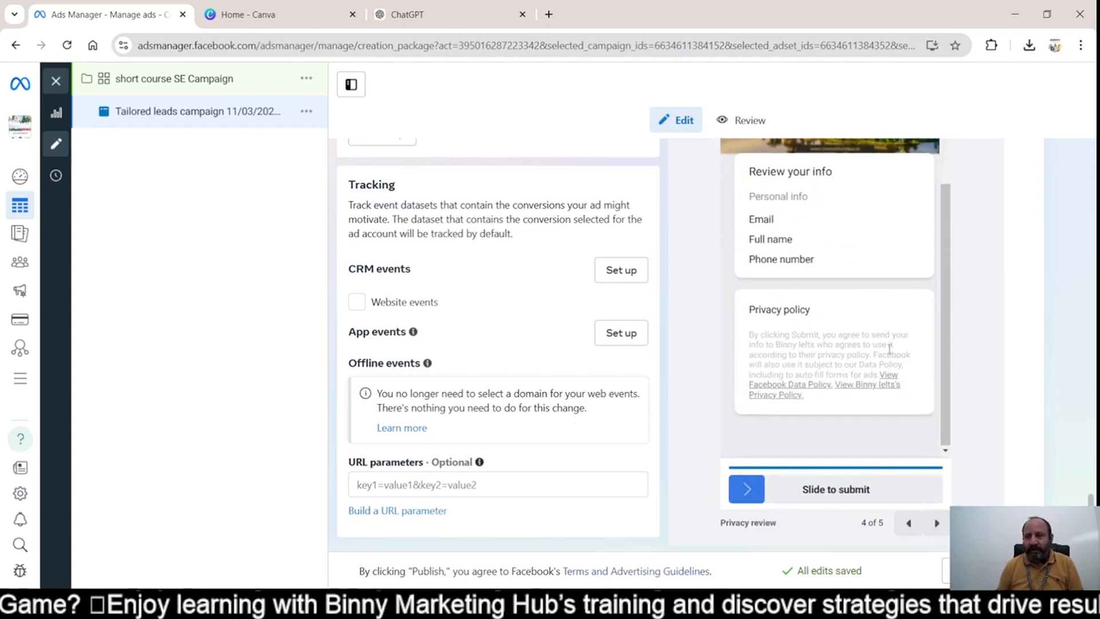
{"action": "left_click", "coordinate": [938, 523]}
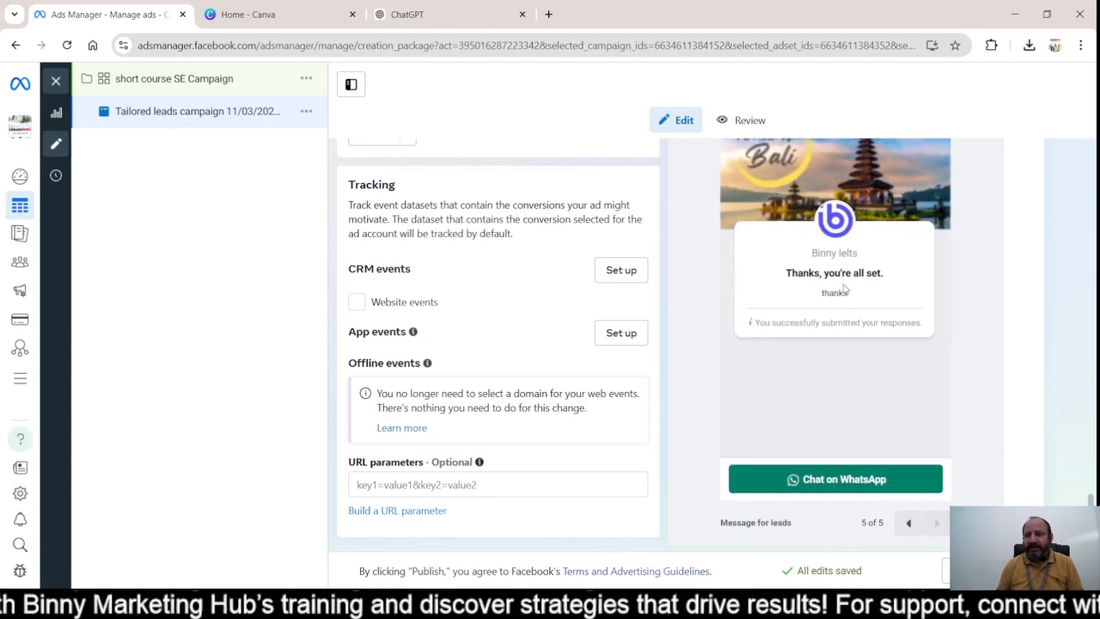
{"action": "left_click_drag", "start_coordinate": [776, 275], "coordinate": [874, 319]}
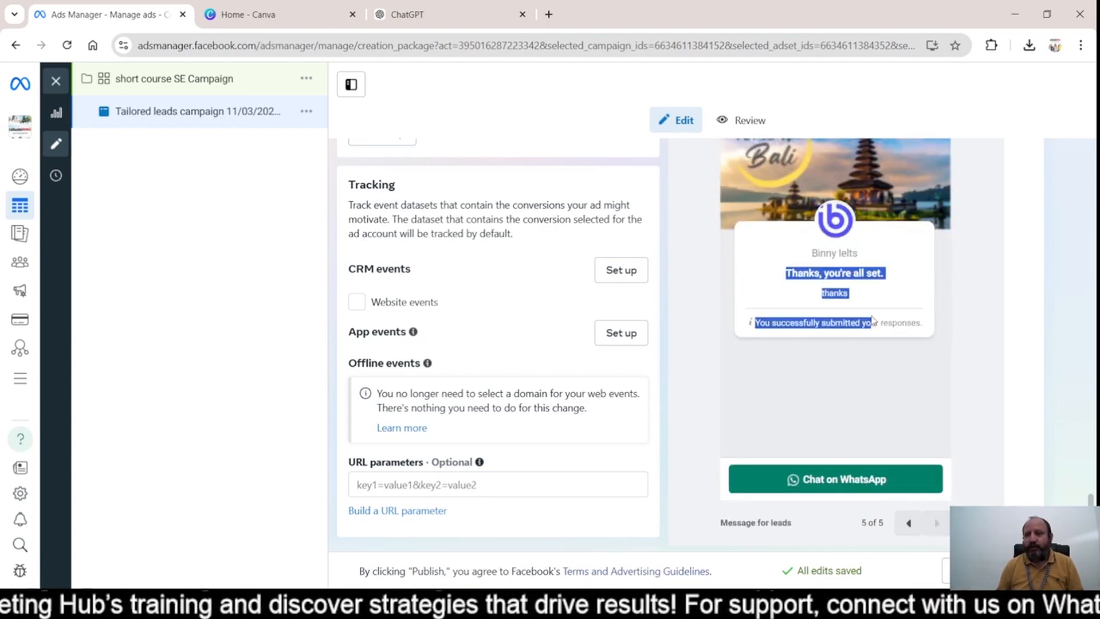
{"action": "left_click", "coordinate": [889, 300]}
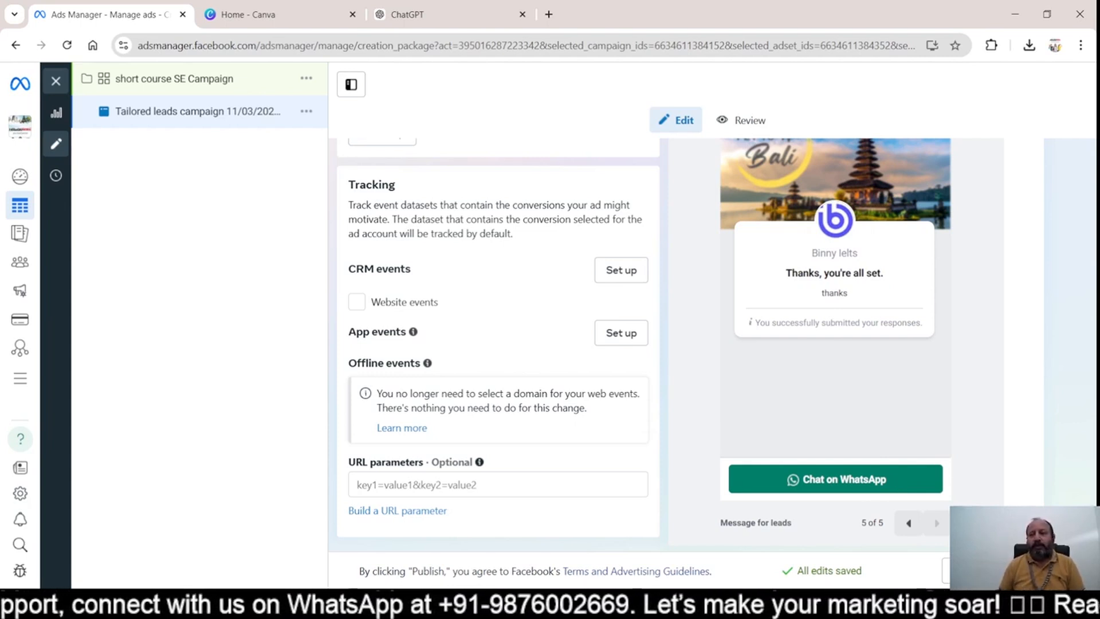
{"action": "scroll", "coordinate": [999, 360], "scroll_direction": "up", "scroll_amount": 10}
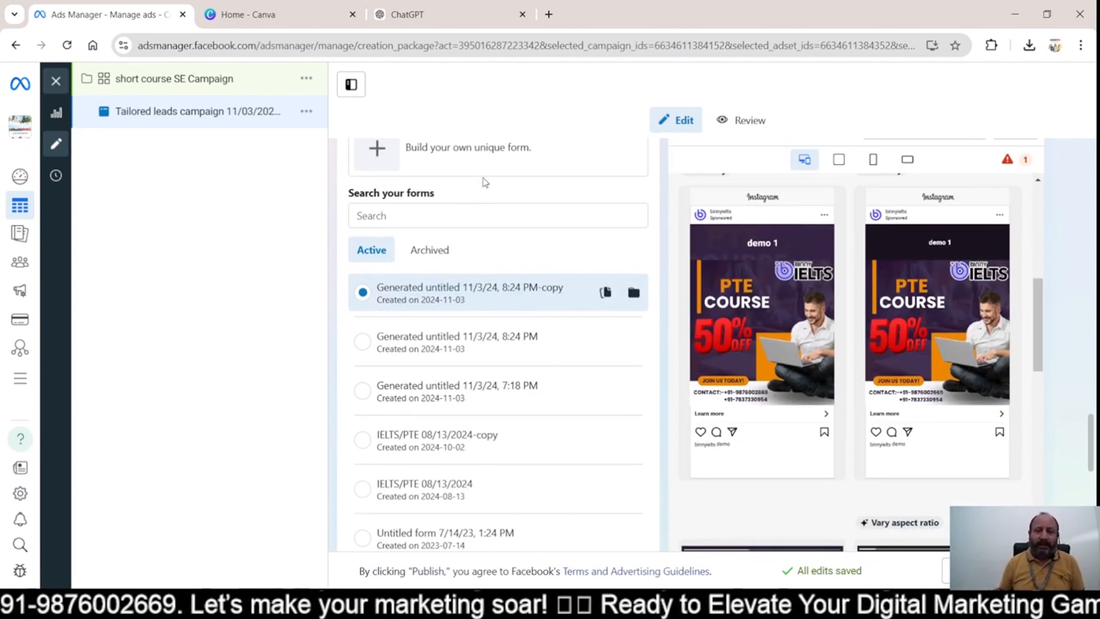
{"action": "scroll", "coordinate": [487, 184], "scroll_direction": "down", "scroll_amount": 5}
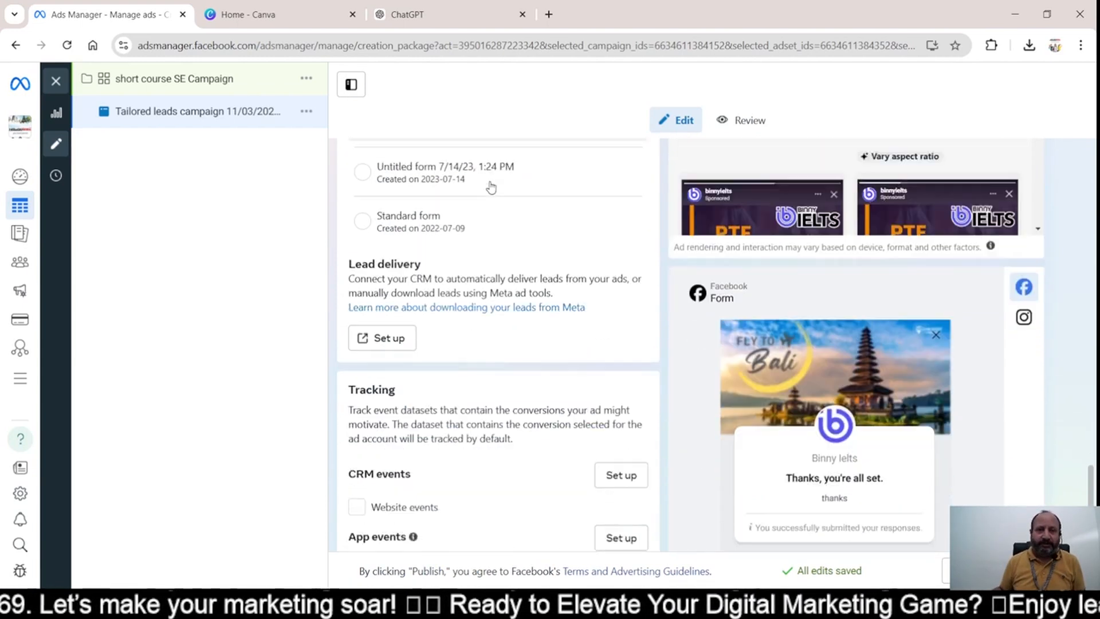
{"action": "scroll", "coordinate": [492, 186], "scroll_direction": "down", "scroll_amount": 1}
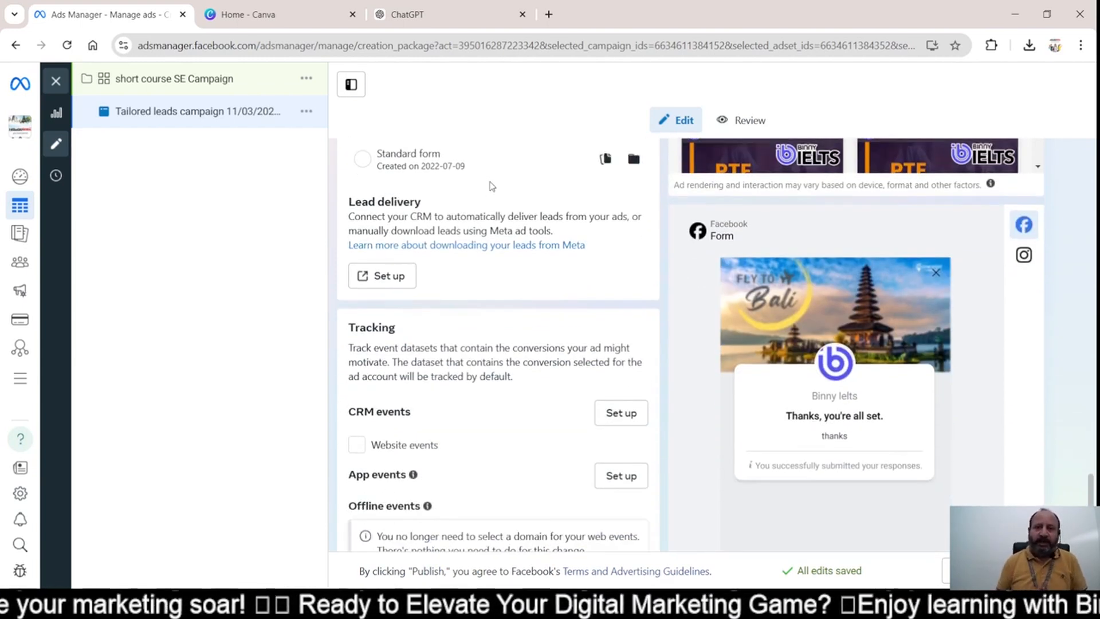